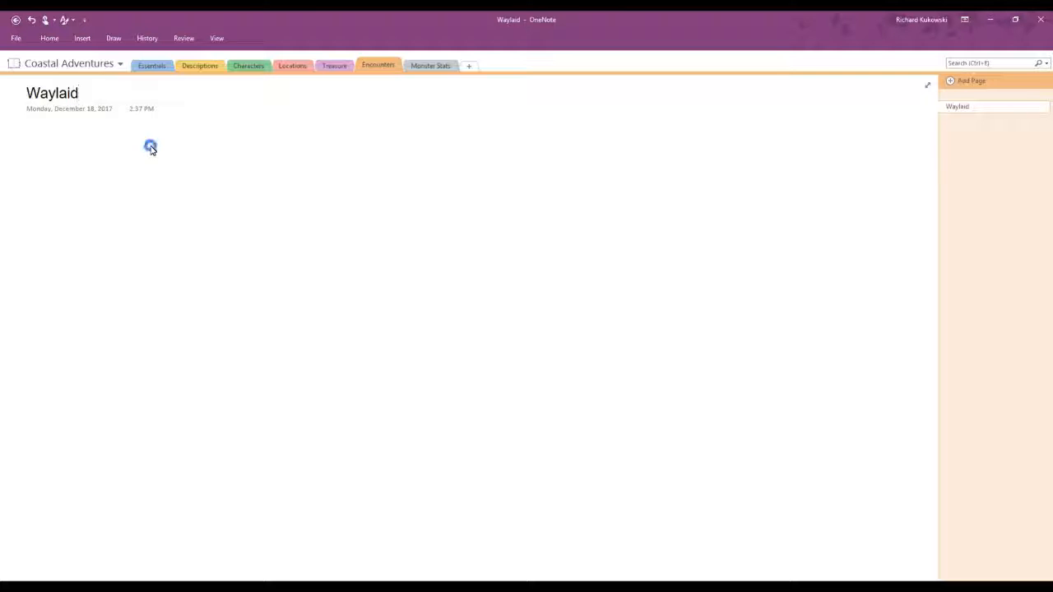
Step: On the Waylaid encounter page, list "6 Bandits", "1 Captain" and "2 Dogs" on separate lines
{"action": "type", "text": "6 Bandits"}
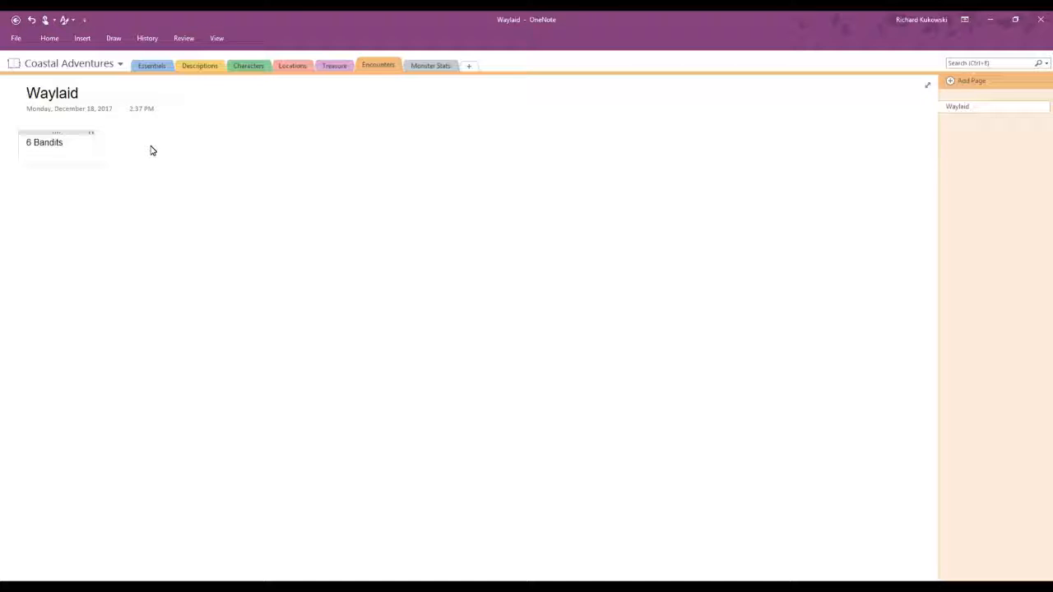
{"action": "key", "text": "Return"}
{"action": "type", "text": "1 Captain"}
{"action": "key", "text": "Return"}
{"action": "type", "text": "2"}
{"action": "type", "text": "Dogs"}
Step: Extend the Captain line of the encounter list with "- 1 spell controlling"
{"action": "left_click_drag", "start_coordinate": [64, 145], "coordinate": [33, 147]}
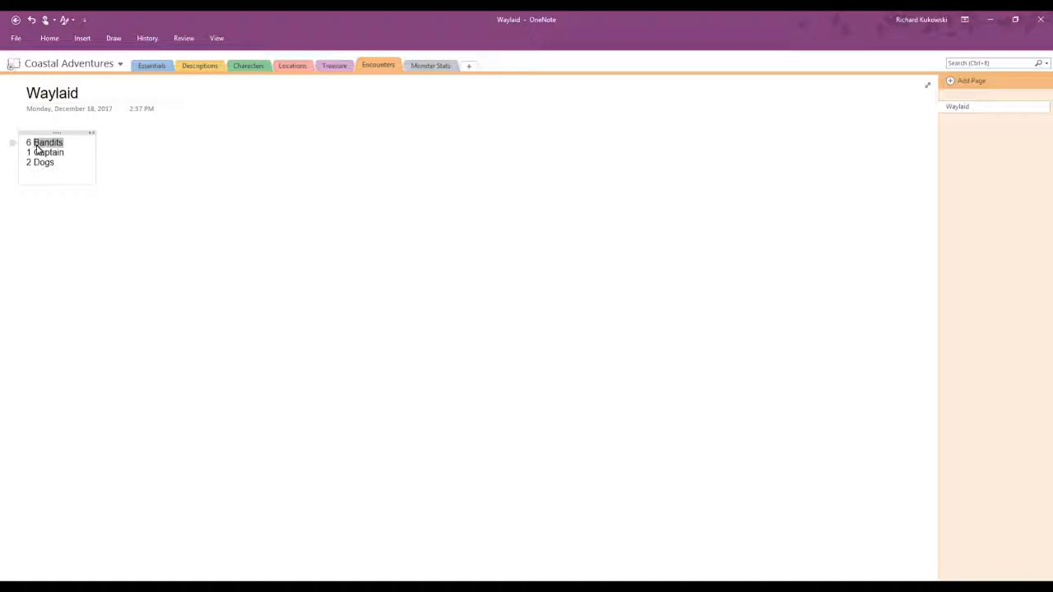
{"action": "left_click_drag", "start_coordinate": [72, 152], "coordinate": [36, 156]}
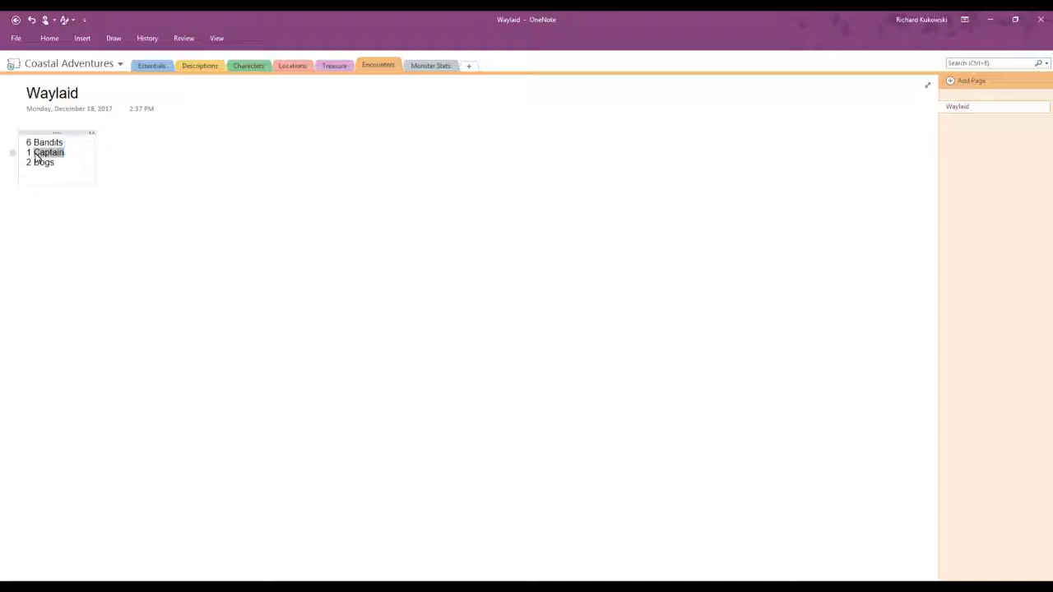
{"action": "left_click", "coordinate": [83, 155]}
{"action": "type", "text": "- "}
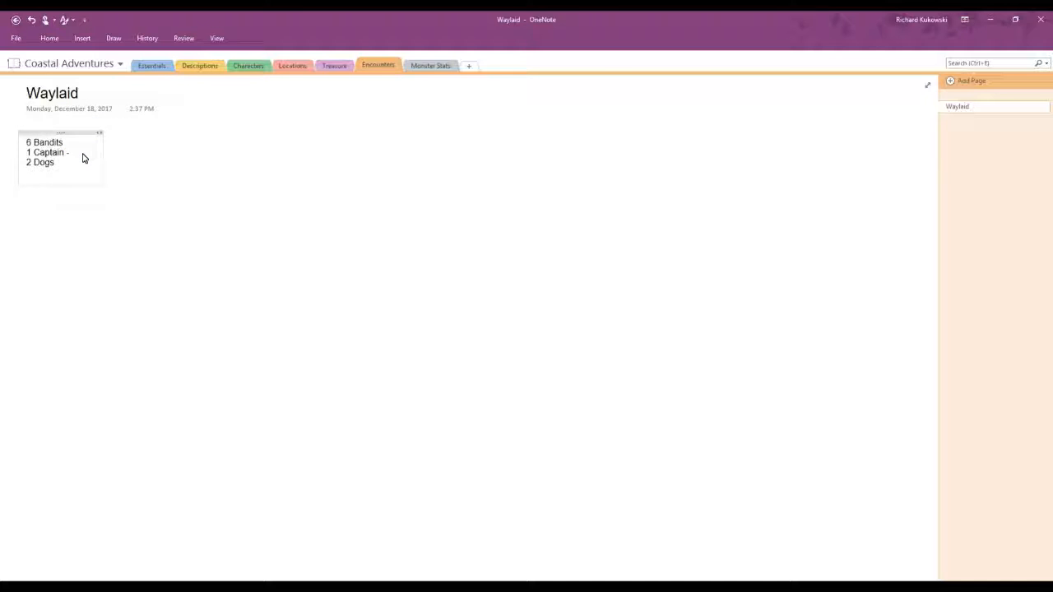
{"action": "type", "text": "1 spell controlling"}
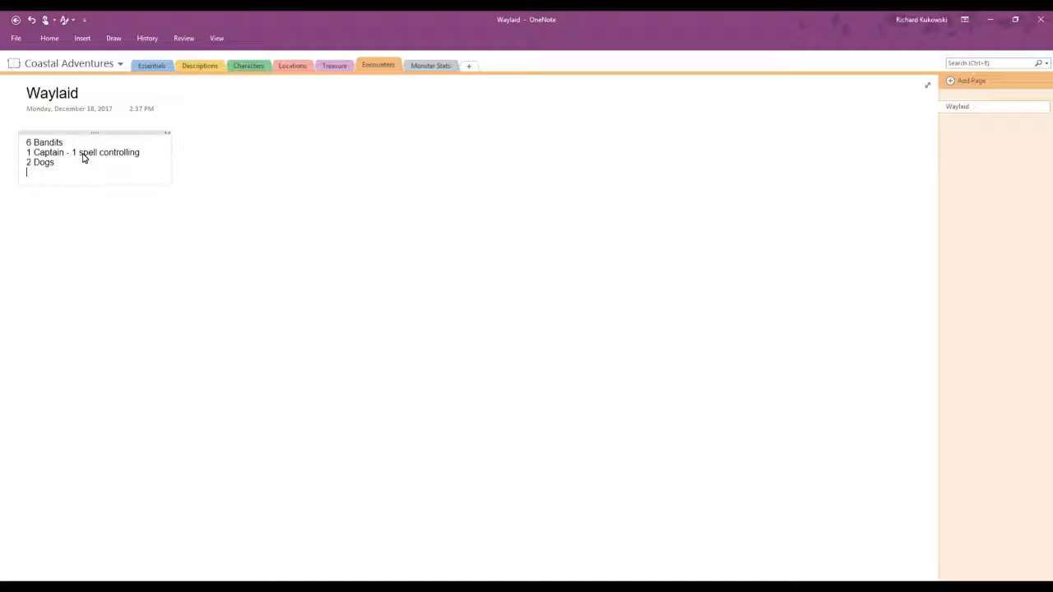
Step: Add a last line reading "Catapult with fire barrels" to the encounter list, correcting the misspelled word
{"action": "type", "text": "Catipult"}
{"action": "right_click", "coordinate": [41, 172]}
{"action": "left_click", "coordinate": [61, 181]}
{"action": "type", "text": "with"}
{"action": "type", "text": "re barres"}
{"action": "key", "text": "BackSpace"}
{"action": "type", "text": "ls"}
Step: Add pages titled "Captain", "Dogs" and "Fire barrels" to the Monster Stats section
{"action": "left_click", "coordinate": [433, 64]}
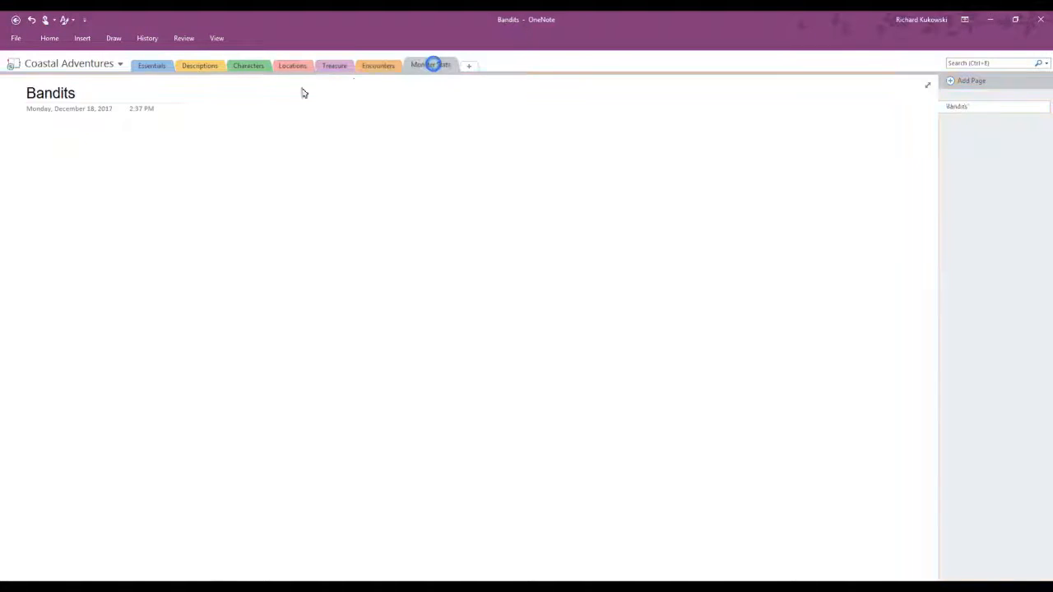
{"action": "left_click", "coordinate": [951, 82]}
{"action": "type", "text": "Captain"}
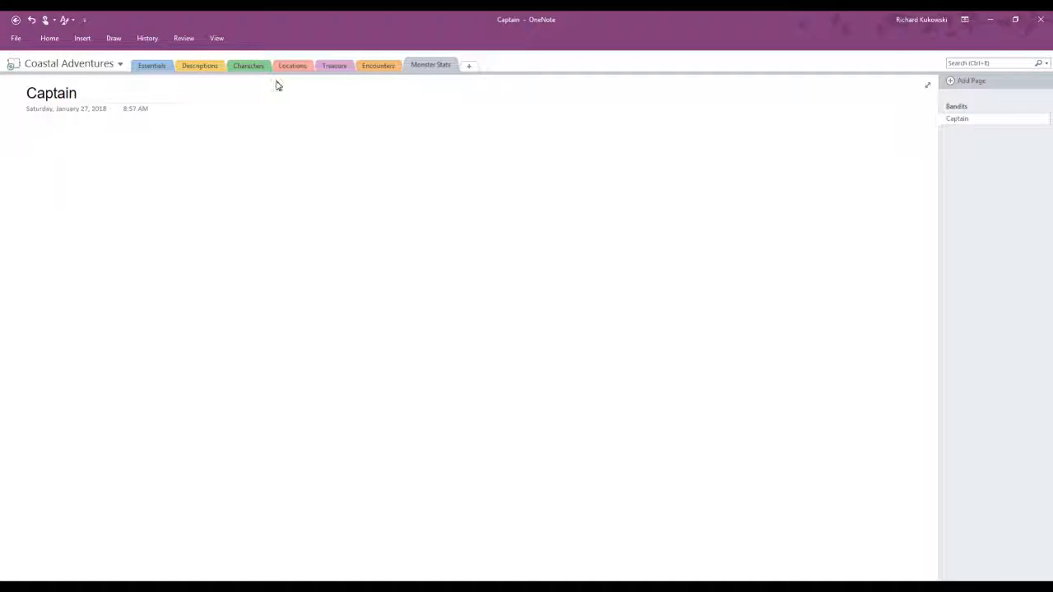
{"action": "left_click", "coordinate": [950, 83]}
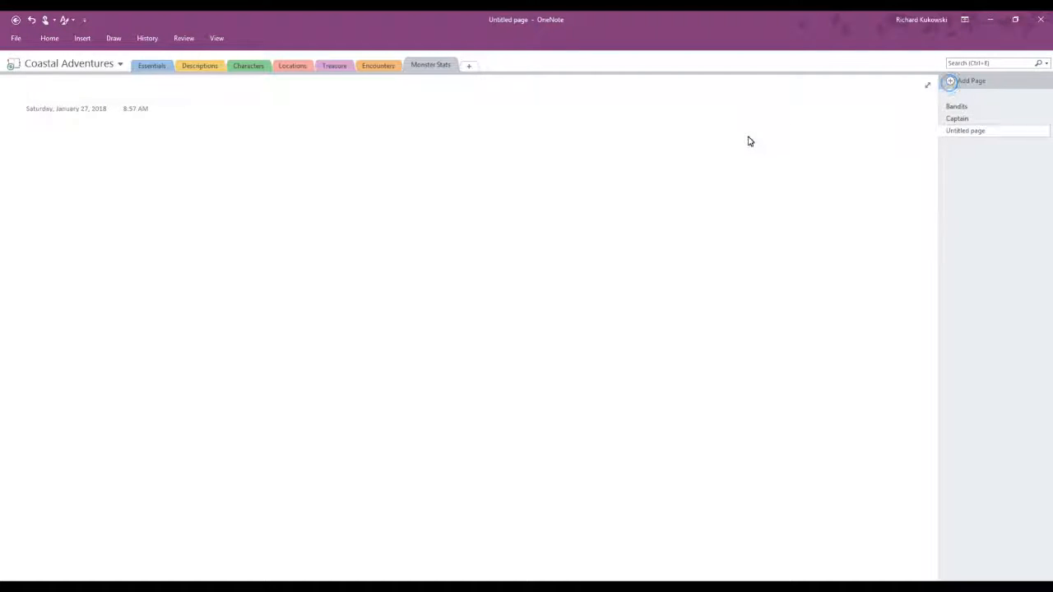
{"action": "type", "text": "Dogs"}
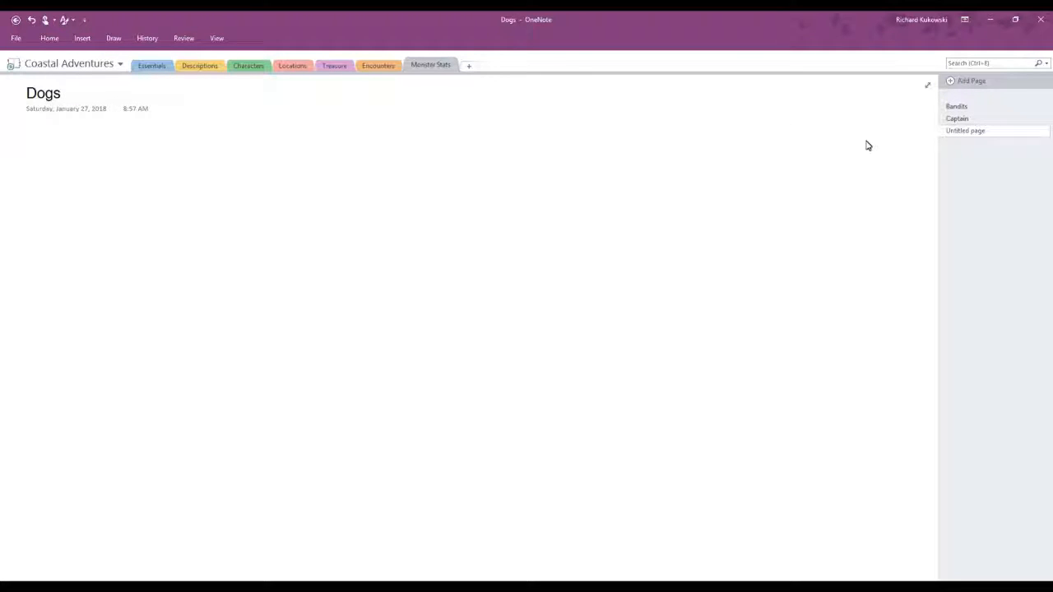
{"action": "left_click", "coordinate": [960, 81]}
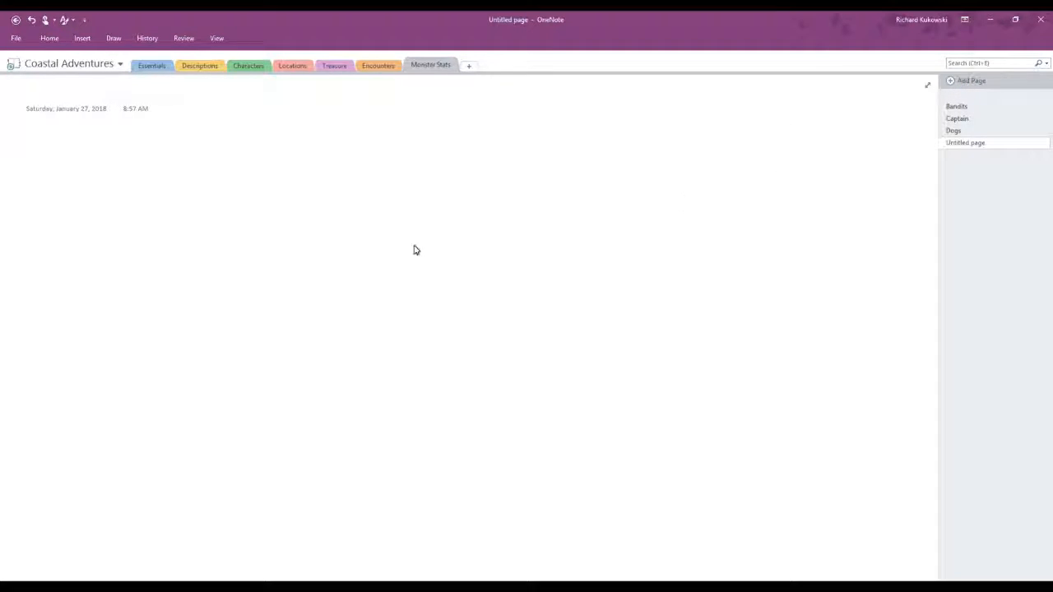
{"action": "type", "text": "Fire "}
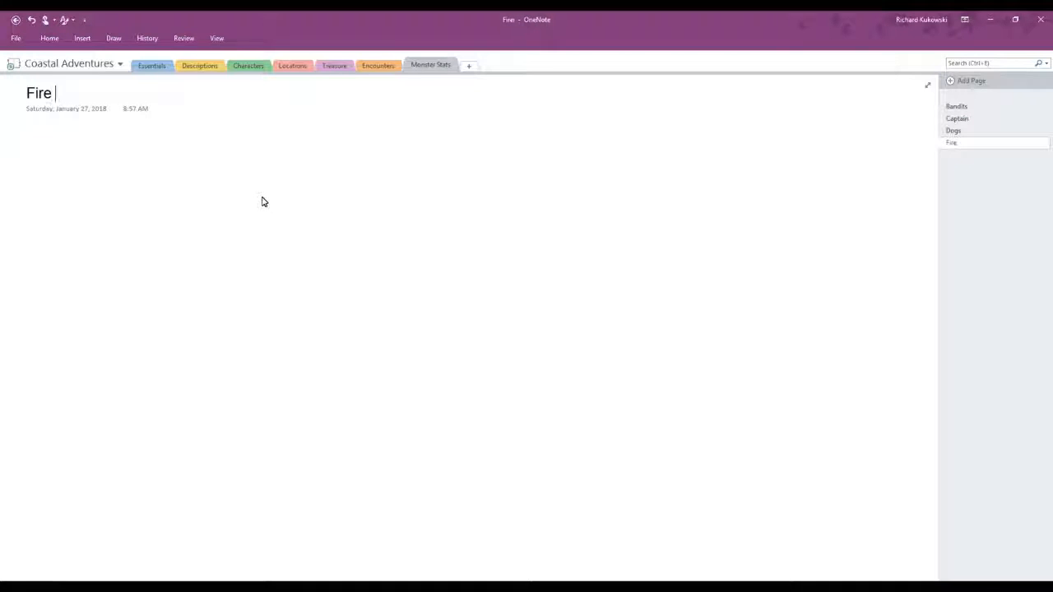
{"action": "type", "text": "barrels"}
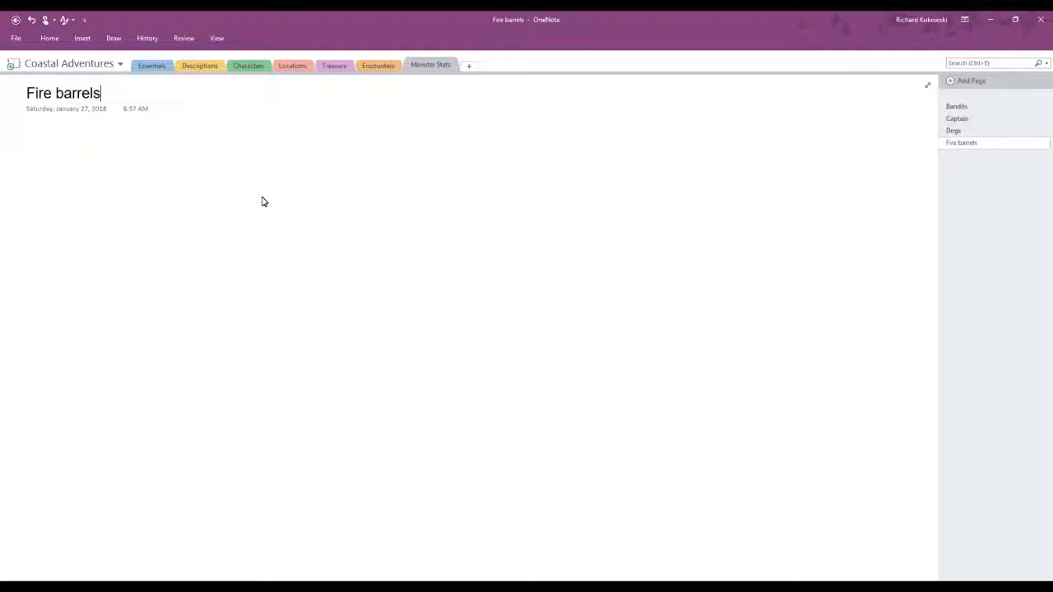
Step: Add a separate note reading "Loot" to the Bandits page of the Monster Stats section, well away from the main text area
{"action": "left_click", "coordinate": [391, 67]}
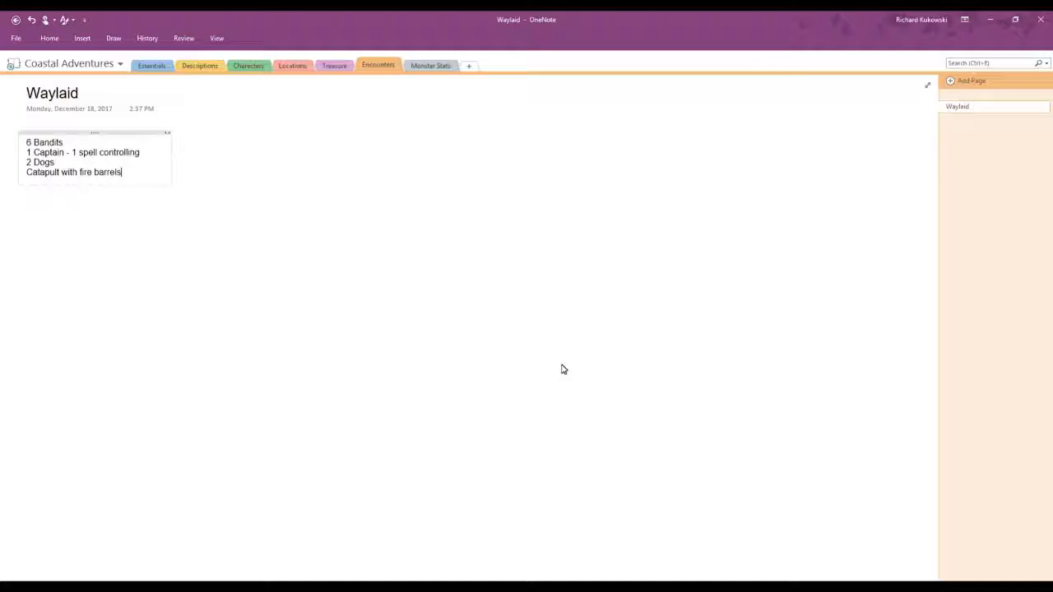
{"action": "left_click", "coordinate": [432, 65]}
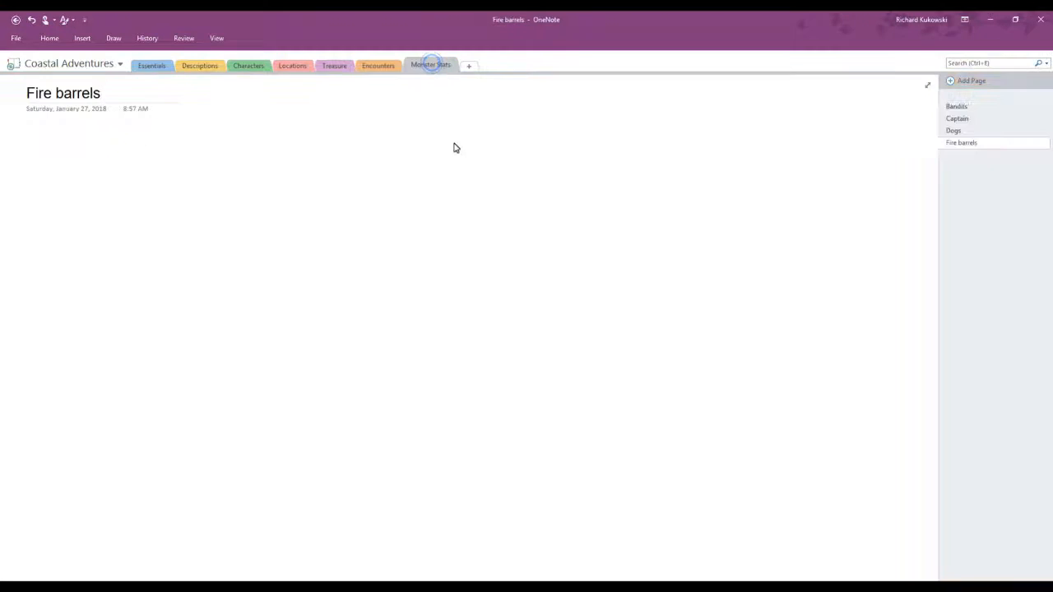
{"action": "left_click", "coordinate": [952, 132]}
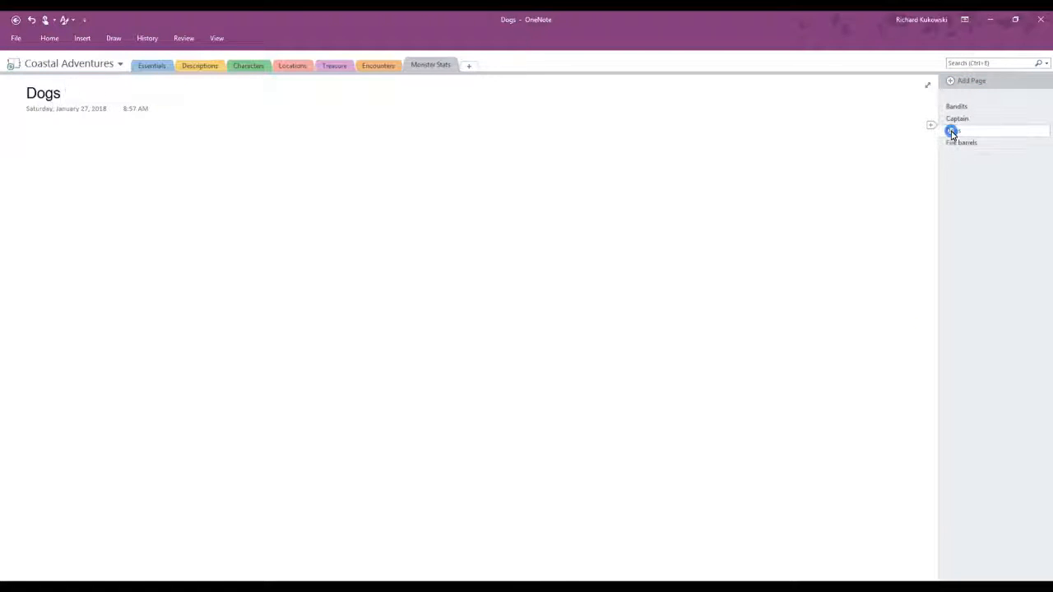
{"action": "left_click", "coordinate": [956, 119]}
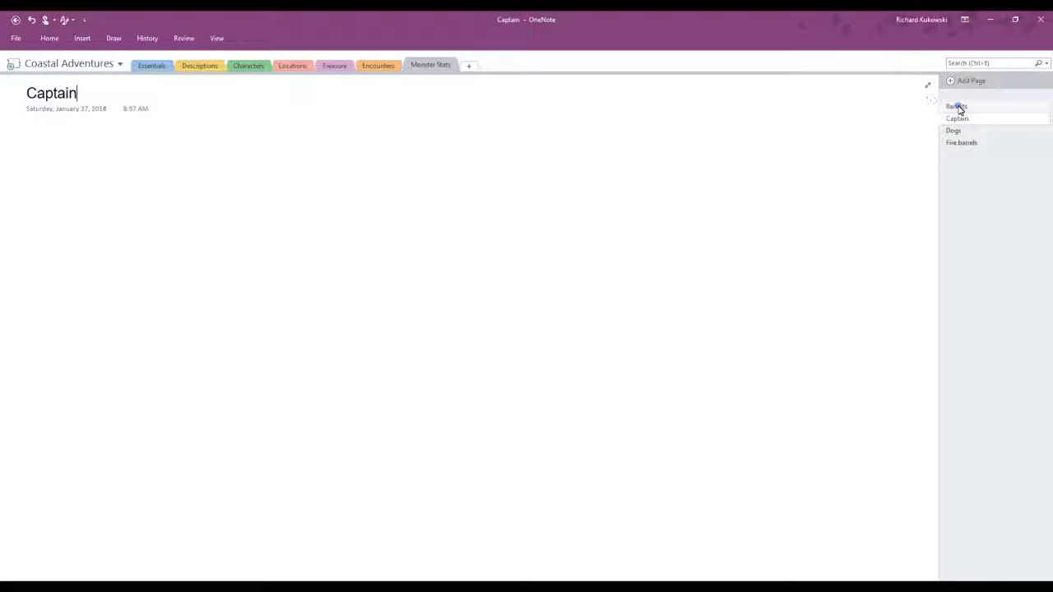
{"action": "left_click", "coordinate": [957, 108]}
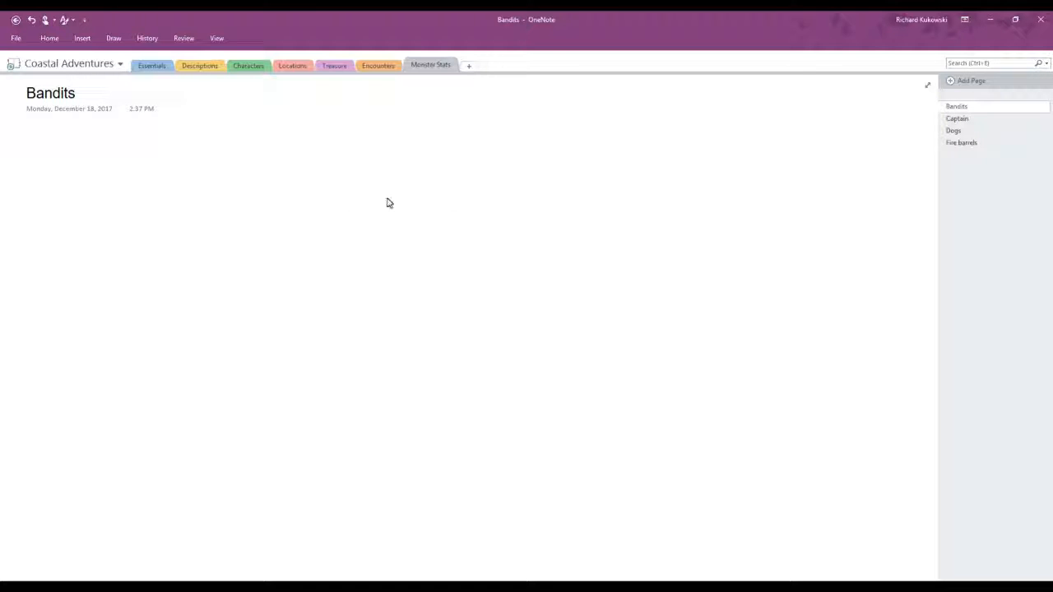
{"action": "left_click", "coordinate": [619, 144]}
{"action": "type", "text": "Treasure"}
{"action": "key", "text": "BackSpace"}
{"action": "key", "text": "BackSpace"}
{"action": "key", "text": "BackSpace"}
{"action": "key", "text": "BackSpace"}
{"action": "key", "text": "BackSpace"}
{"action": "key", "text": "BackSpace"}
{"action": "key", "text": "BackSpace"}
{"action": "key", "text": "BackSpace"}
{"action": "type", "text": "Loot"}
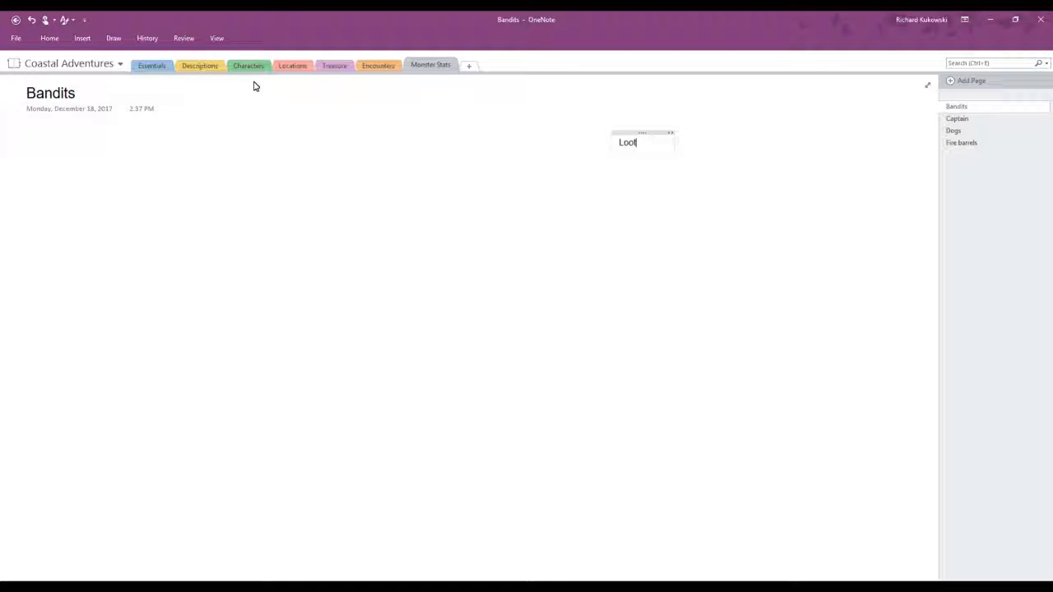
Step: Add pages titled "Village 1" and "Village 2" to the Descriptions section
{"action": "left_click", "coordinate": [211, 71]}
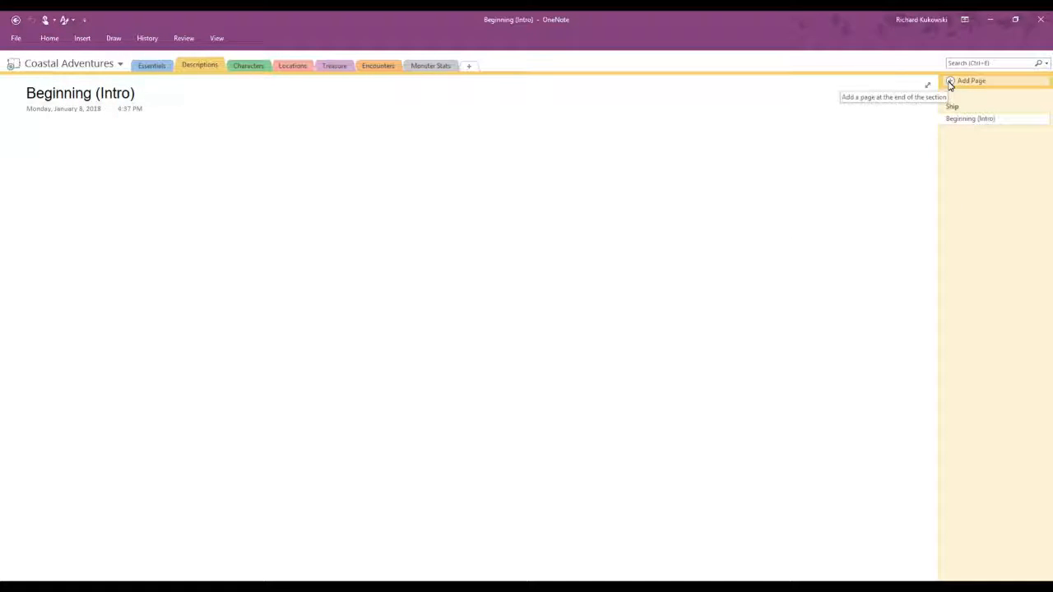
{"action": "left_click", "coordinate": [951, 82]}
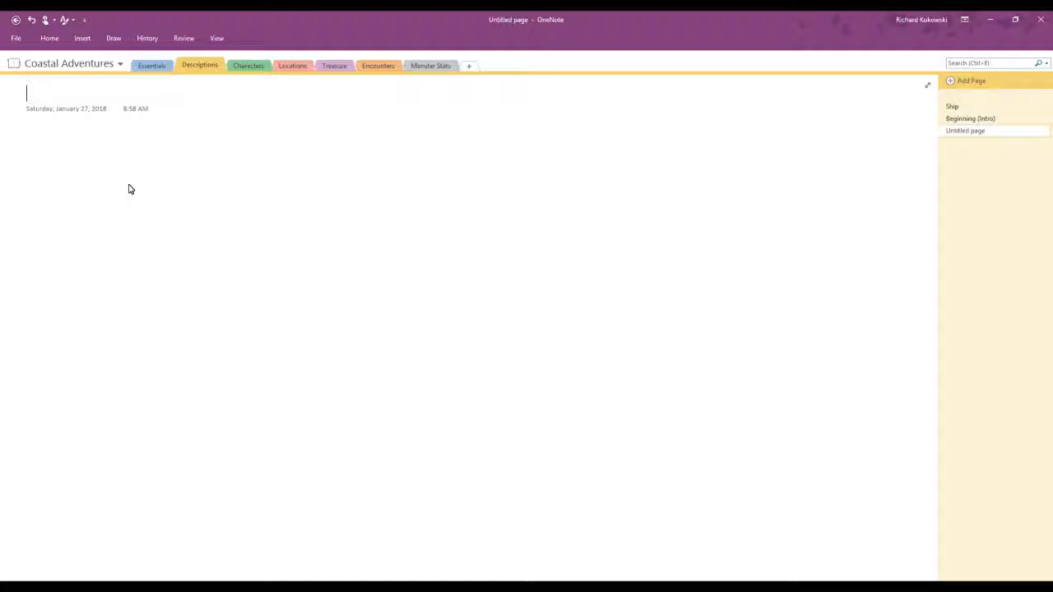
{"action": "type", "text": "Village 1"}
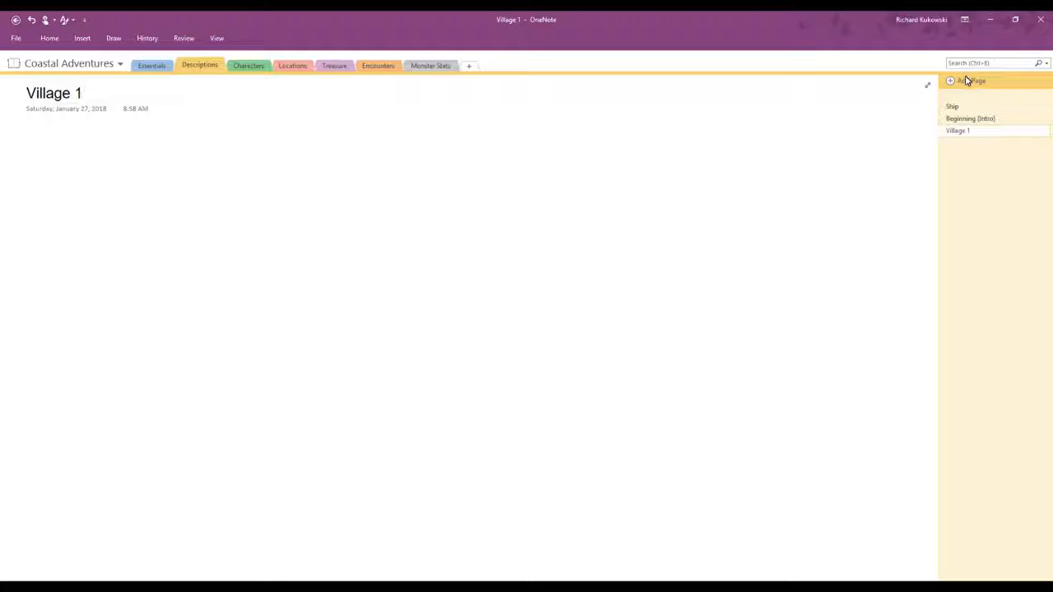
{"action": "left_click", "coordinate": [950, 81]}
{"action": "type", "text": "Village 3"}
{"action": "key", "text": "BackSpace"}
{"action": "type", "text": "2 Dogs"}
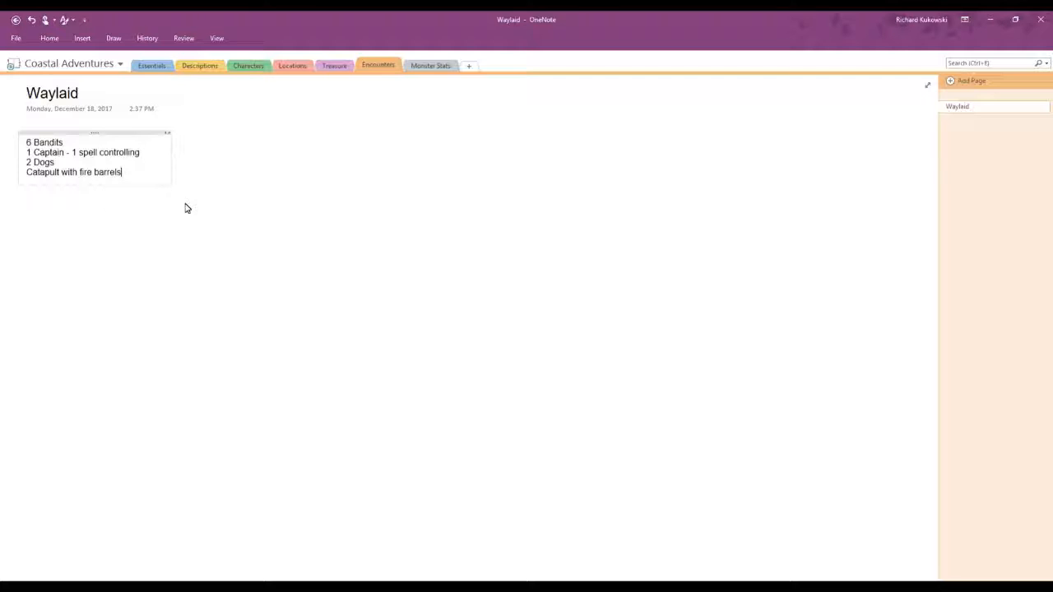
Step: On the Extra Names page of the Characters section, start a table with the headings "Name", "Trait 1" and "Trait 2"
{"action": "left_click", "coordinate": [260, 66]}
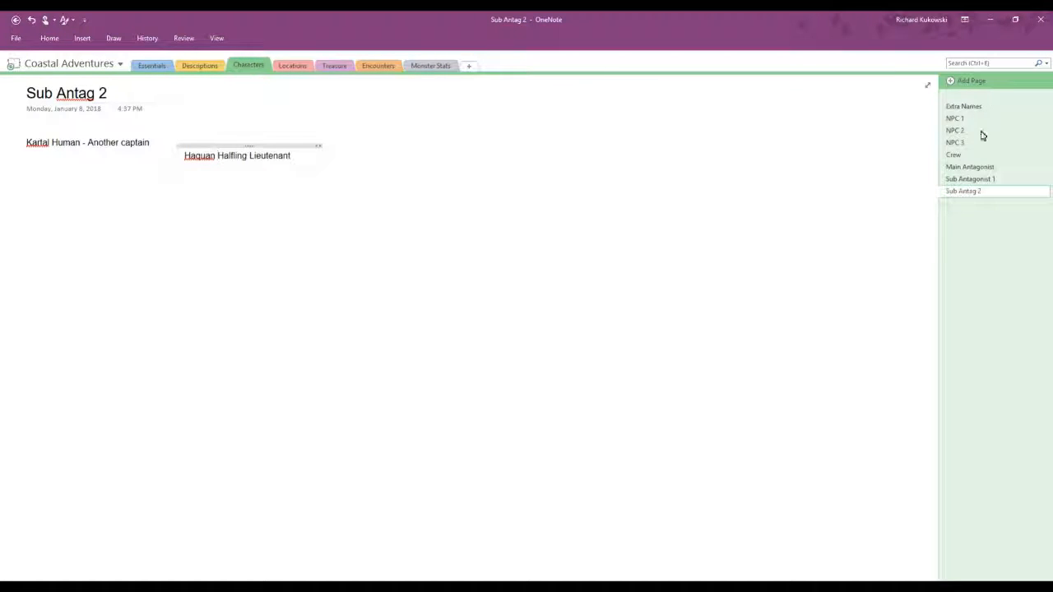
{"action": "left_click", "coordinate": [1012, 106]}
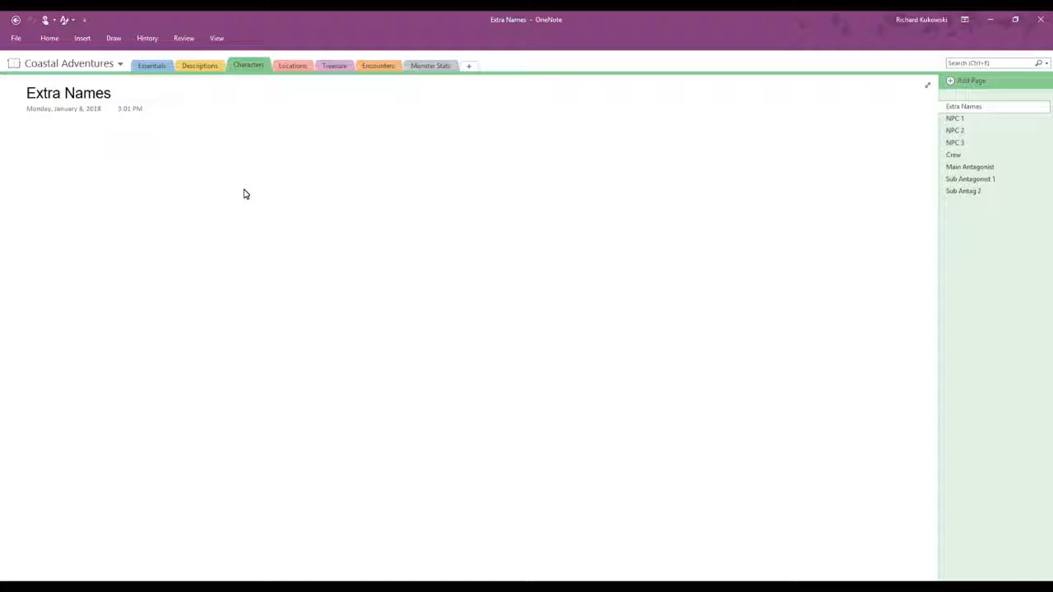
{"action": "type", "text": "Name"}
{"action": "key", "text": "Tab"}
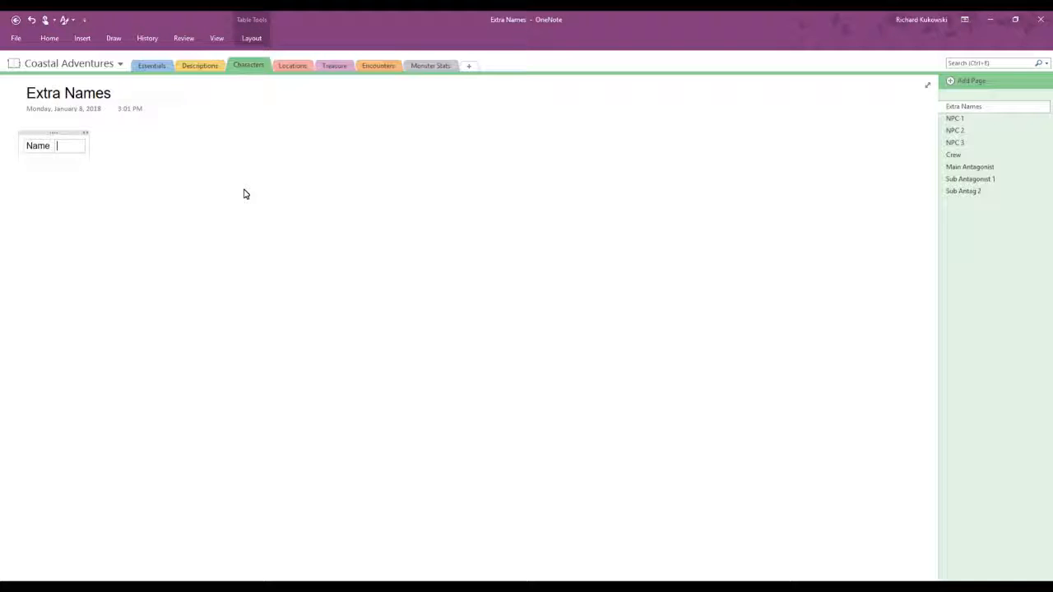
{"action": "type", "text": "Title"}
{"action": "key", "text": "BackSpace"}
{"action": "key", "text": "BackSpace"}
{"action": "key", "text": "BackSpace"}
{"action": "key", "text": "BackSpace"}
{"action": "type", "text": "rait 1"}
{"action": "key", "text": "Tab"}
{"action": "type", "text": "trai"}
{"action": "type", "text": "t"}
{"action": "type", "text": "2"}
{"action": "key", "text": "BackSpace"}
{"action": "type", "text": "2"}
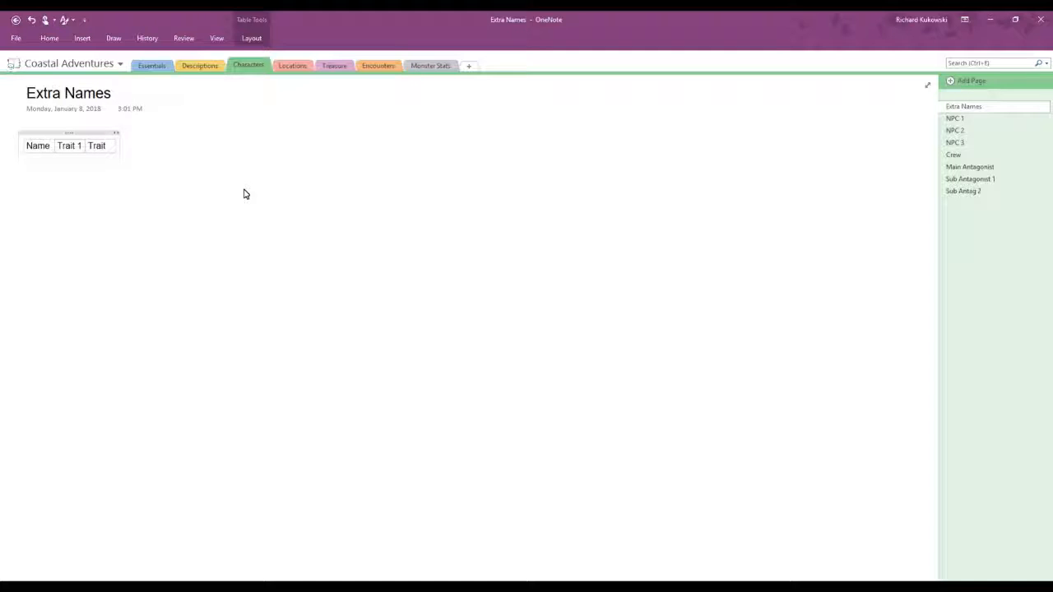
Step: Extend the table with the column headings "Race" and "Subrace", followed by an empty column
{"action": "key", "text": "Left"}
{"action": "key", "text": "Left"}
{"action": "key", "text": "ctrl+a"}
{"action": "key", "text": "Tab"}
{"action": "key", "text": "Tab"}
{"action": "type", "text": "Race"}
{"action": "key", "text": "Tab"}
{"action": "type", "text": "Subrace"}
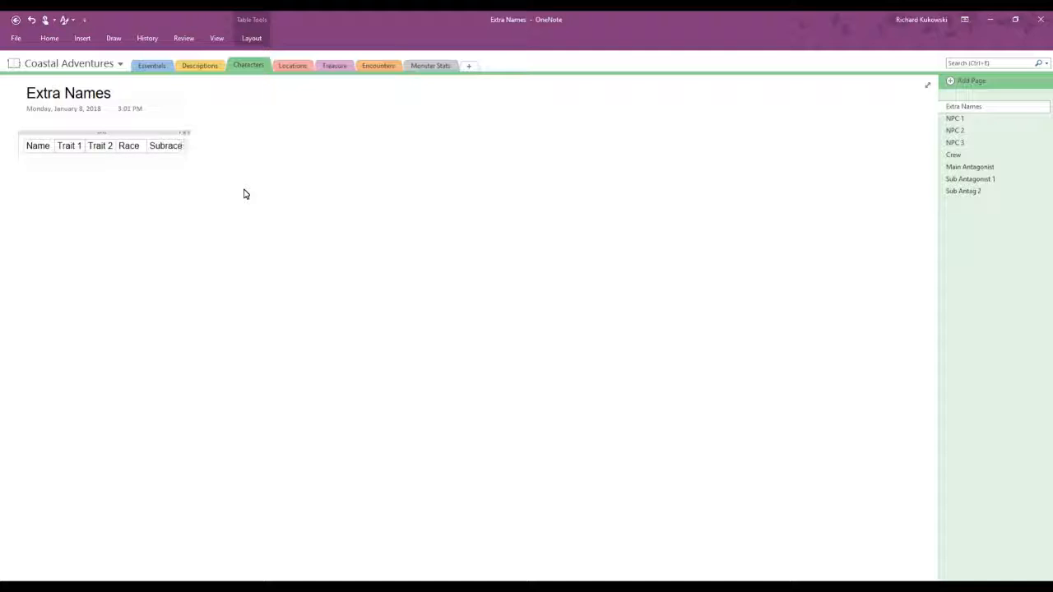
{"action": "key", "text": "Tab"}
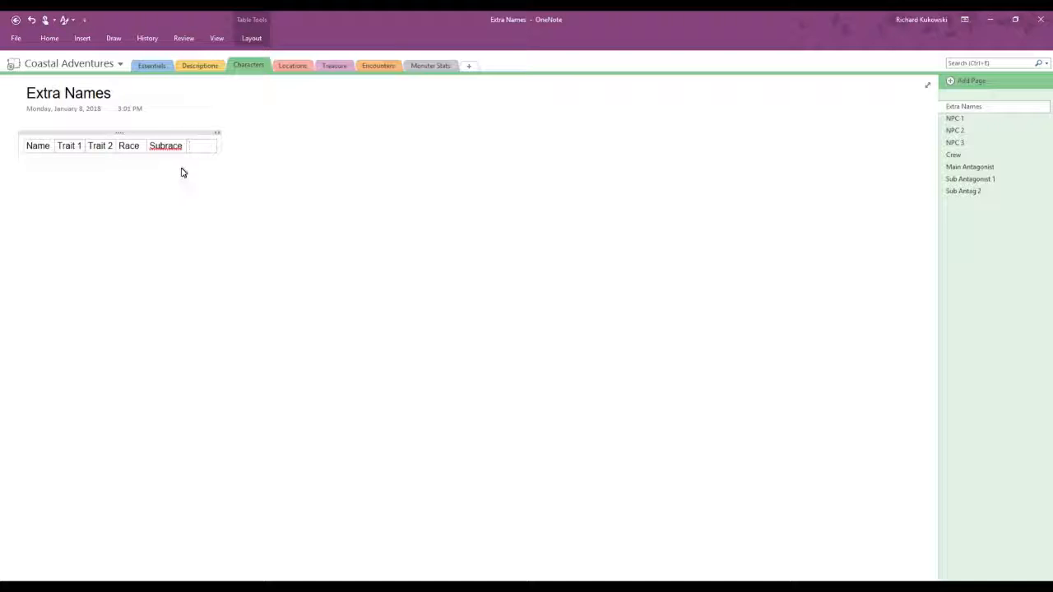
Step: Replace the "Subrace" heading with "Culture", head the last column "Role" and start an empty second row
{"action": "double_click", "coordinate": [152, 147]}
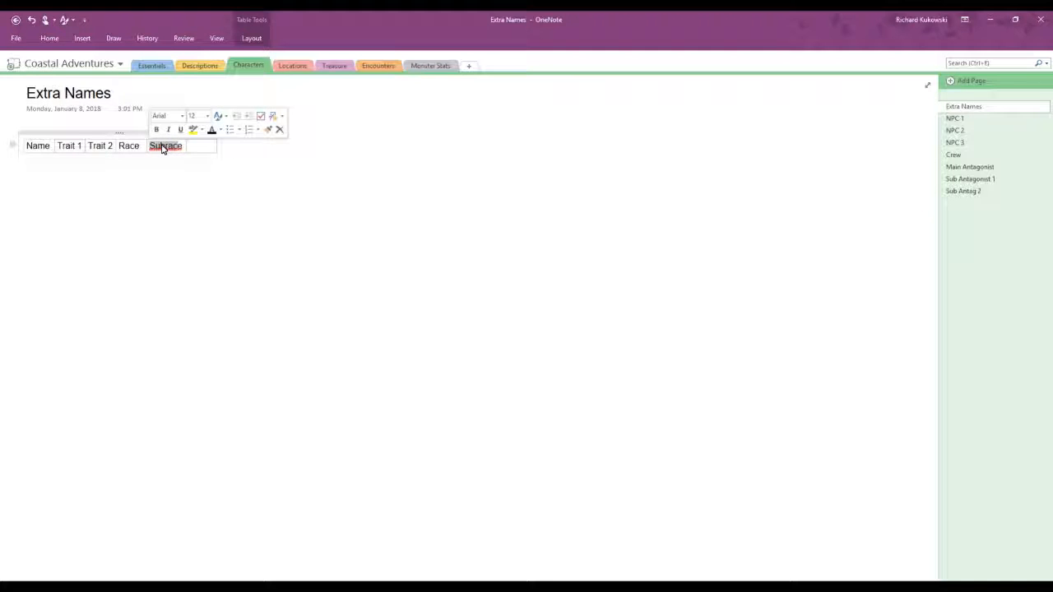
{"action": "key", "text": "BackSpace"}
{"action": "type", "text": "Cultur"}
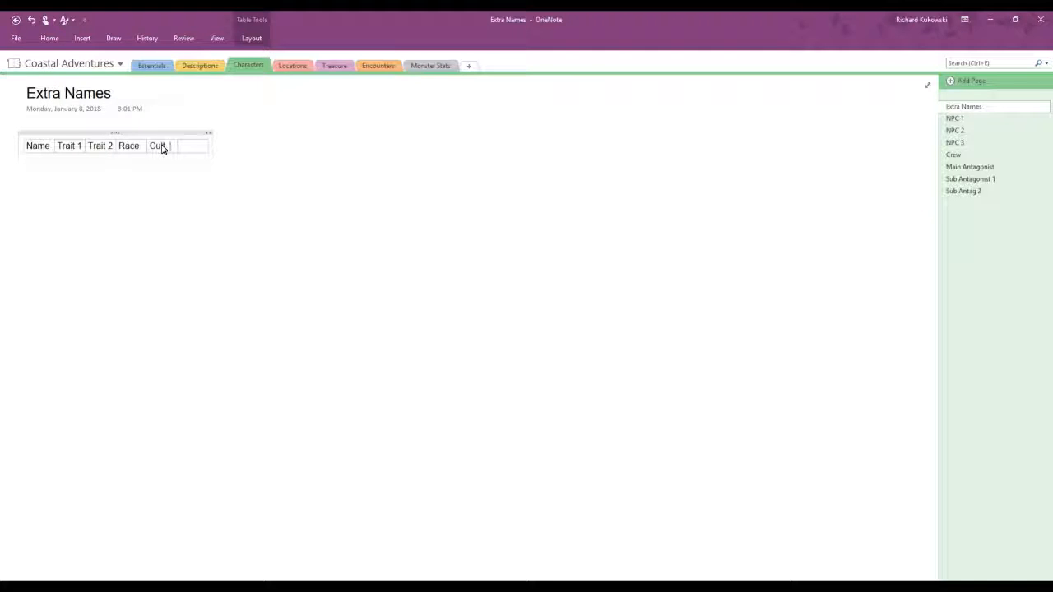
{"action": "type", "text": "e"}
{"action": "type", "text": "Role"}
{"action": "key", "text": "Tab"}
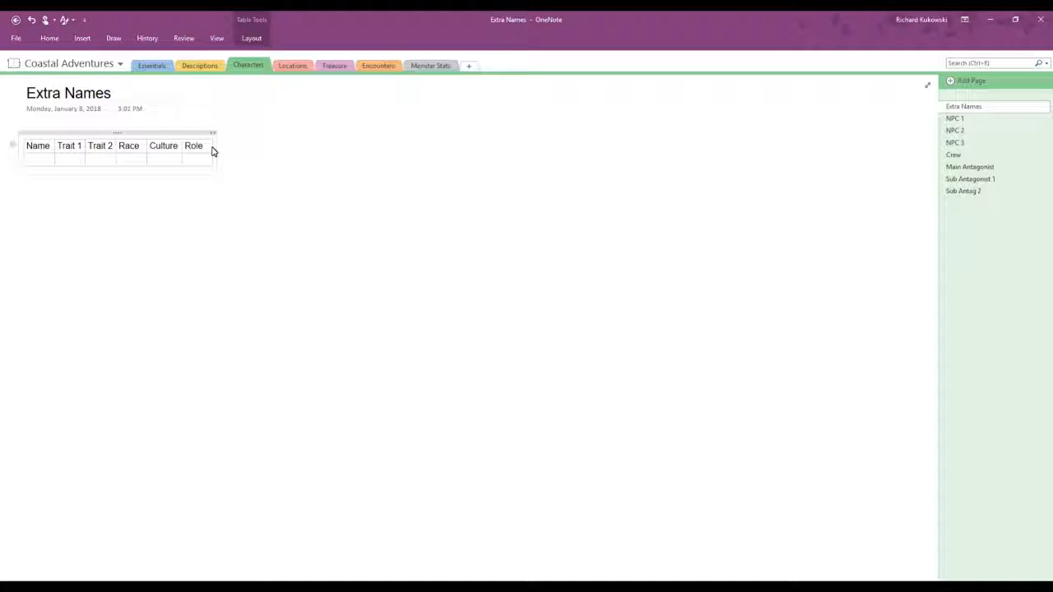
Step: Move the "Trait 1" heading text into the Race cell and undo the stray table changes
{"action": "left_click", "coordinate": [80, 146]}
{"action": "mouse_move", "coordinate": [64, 151]}
{"action": "left_mouse_down"}
{"action": "mouse_move", "coordinate": [54, 148]}
{"action": "mouse_move", "coordinate": [63, 146]}
{"action": "left_mouse_up"}
{"action": "left_click_drag", "start_coordinate": [66, 147], "coordinate": [138, 148]}
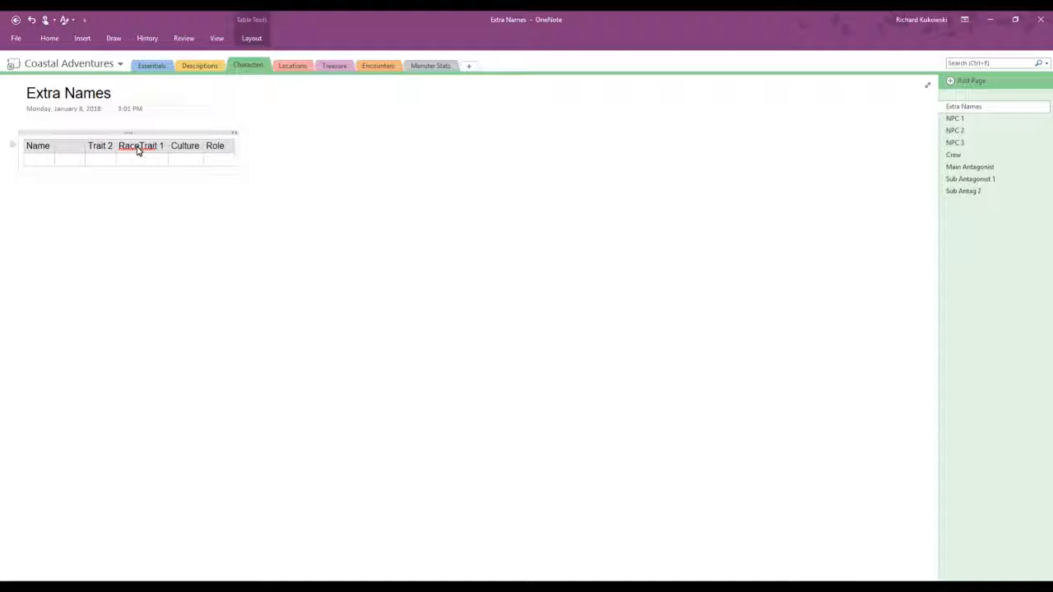
{"action": "key", "text": "ctrl+z"}
{"action": "key", "text": "ctrl+z"}
{"action": "key", "text": "ctrl+z"}
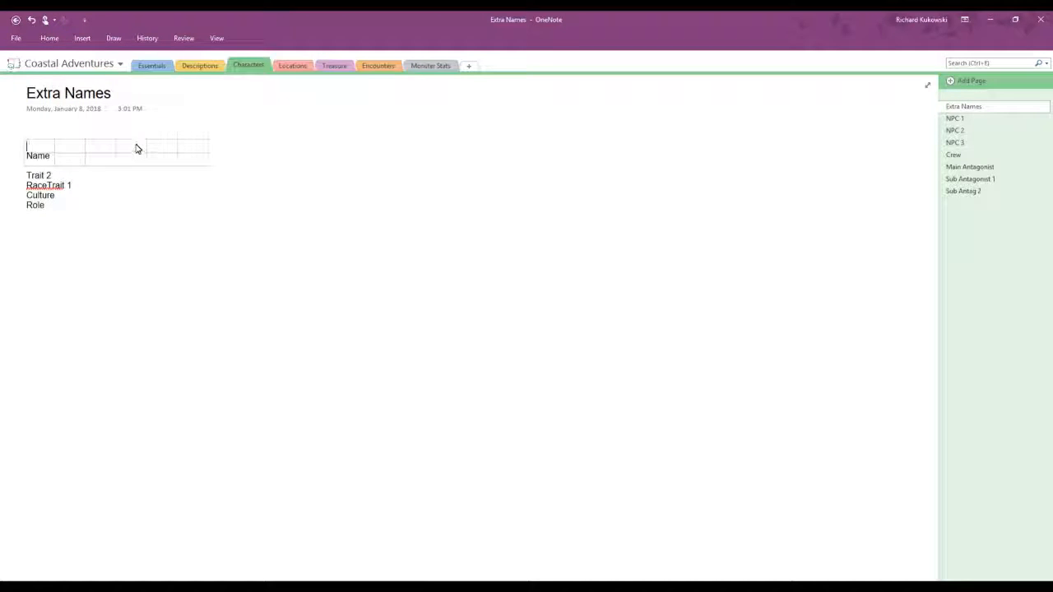
{"action": "left_click", "coordinate": [31, 20]}
Step: Head the table's second column "Race" and replace the third column's "Trait 2" heading with "Culture"
{"action": "left_click", "coordinate": [66, 149]}
{"action": "type", "text": "Race"}
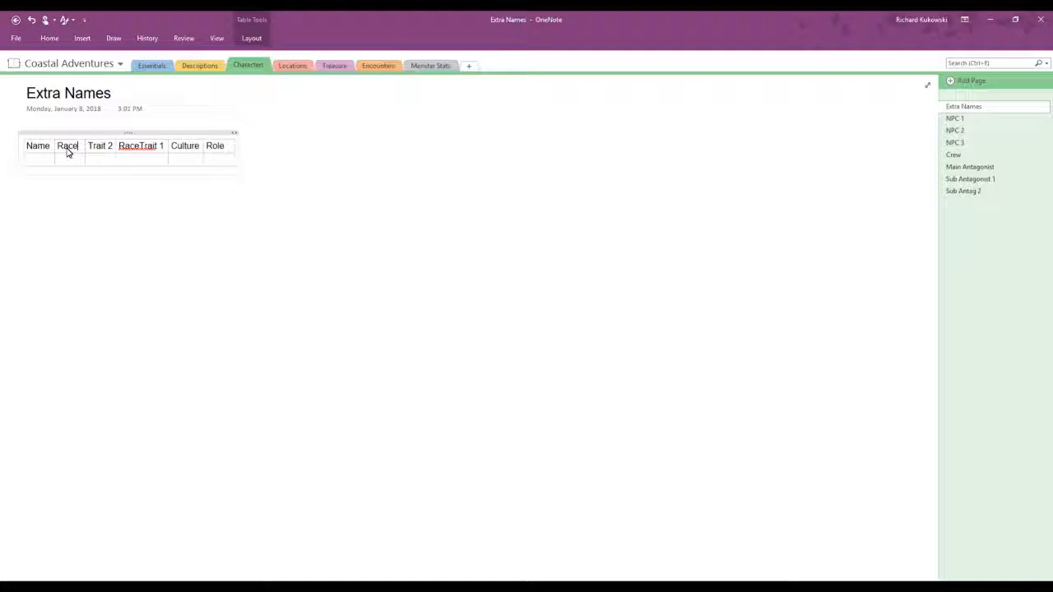
{"action": "left_click", "coordinate": [88, 147]}
{"action": "type", "text": "Culture"}
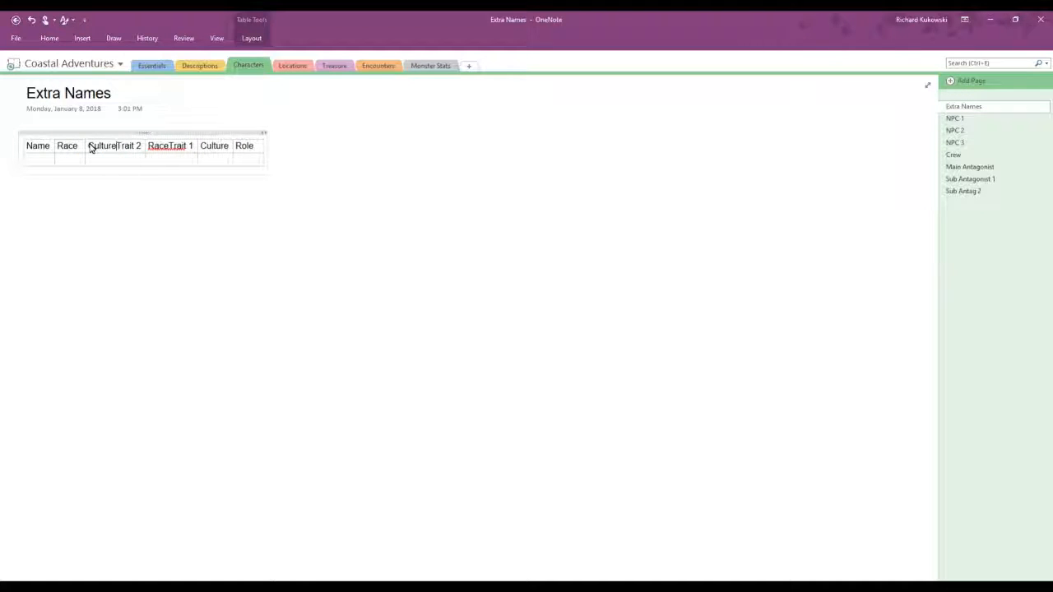
{"action": "key", "text": "Delete"}
{"action": "key", "text": "Delete"}
{"action": "key", "text": "Delete"}
{"action": "key", "text": "Delete"}
{"action": "key", "text": "Delete"}
{"action": "key", "text": "Delete"}
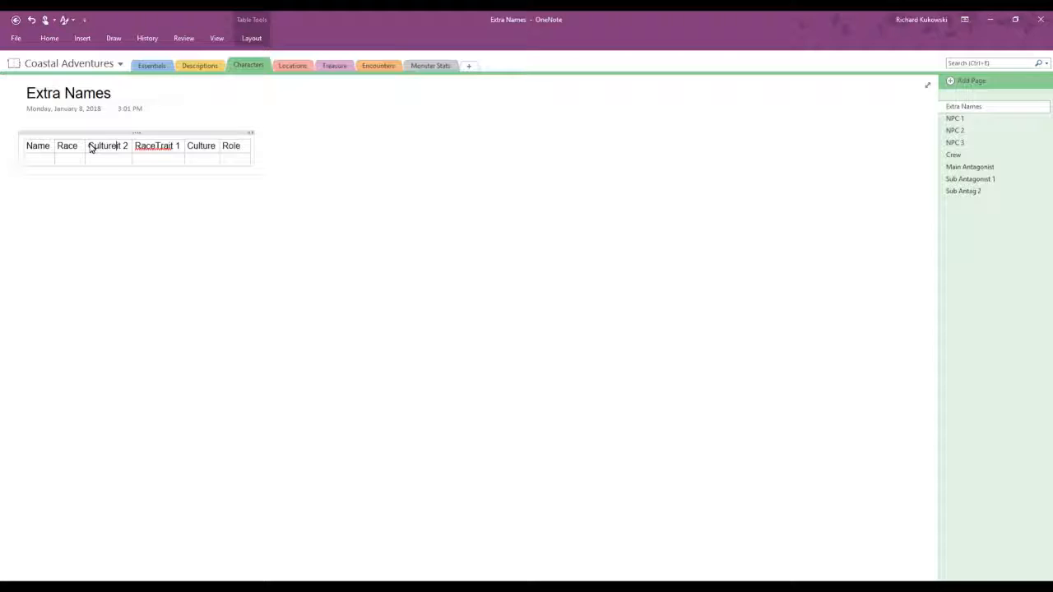
{"action": "key", "text": "Delete"}
Step: Reduce the fourth heading to "Trait 1" and replace the old "Culture" heading in the fifth column with "Trait 2"
{"action": "key", "text": "Right"}
{"action": "key", "text": "Delete"}
{"action": "key", "text": "Delete"}
{"action": "key", "text": "Delete"}
{"action": "key", "text": "Delete"}
{"action": "key", "text": "Right"}
{"action": "key", "text": "Right"}
{"action": "key", "text": "Right"}
{"action": "key", "text": "Right"}
{"action": "key", "text": "Right"}
{"action": "key", "text": "Right"}
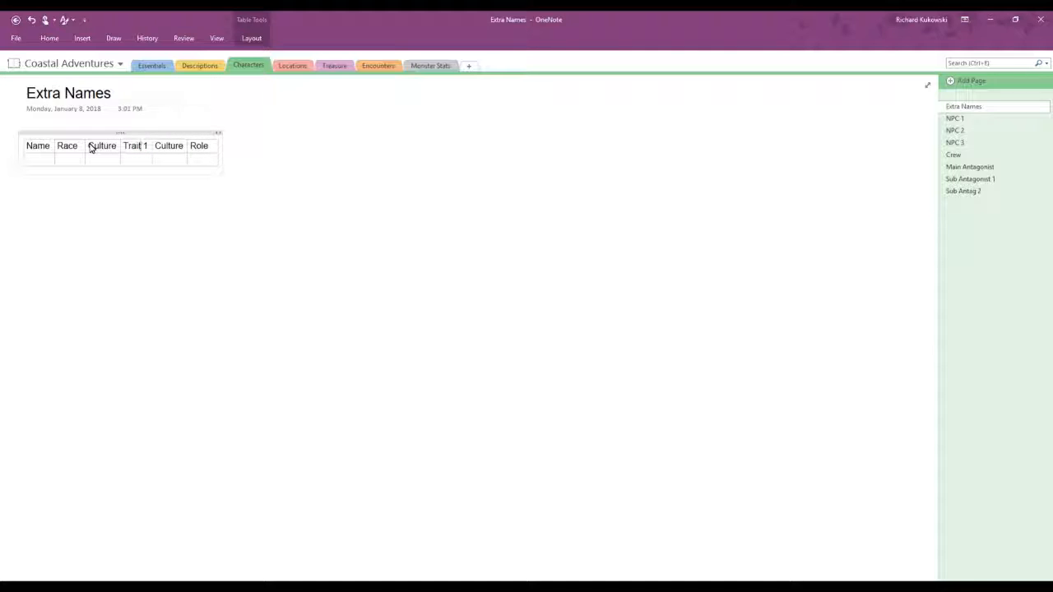
{"action": "key", "text": "Delete"}
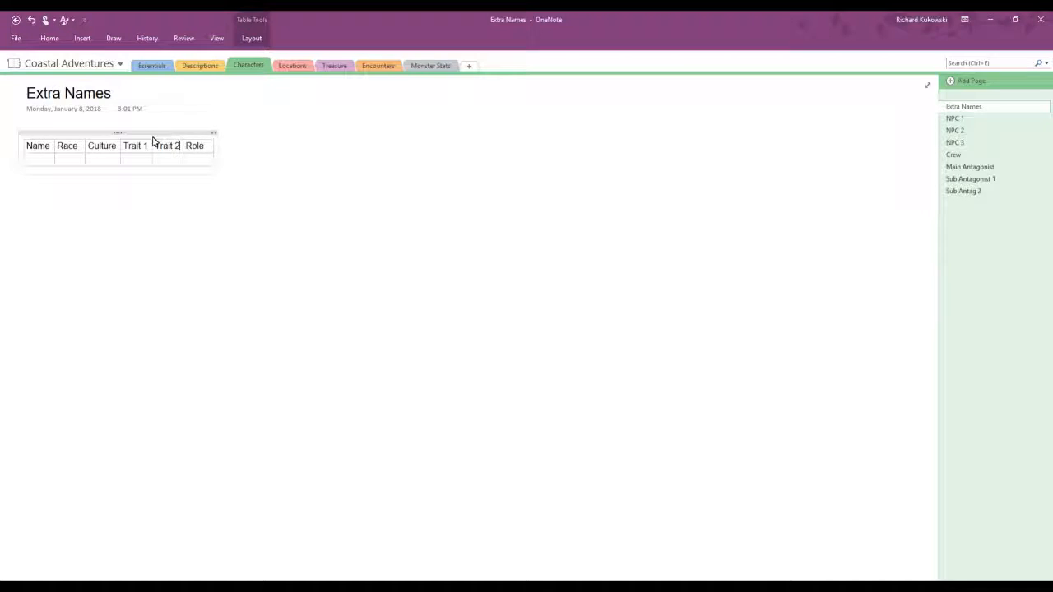
Step: Widen the Role column and start the first character row with the name "Navida" and the race "Kobold"
{"action": "left_click_drag", "start_coordinate": [219, 172], "coordinate": [287, 165]}
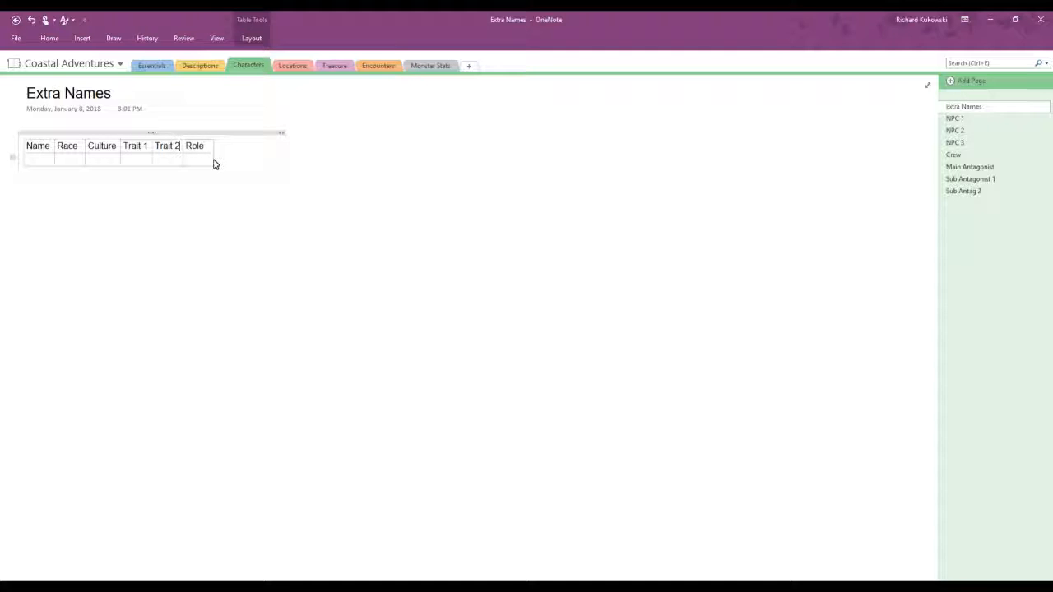
{"action": "left_click_drag", "start_coordinate": [212, 160], "coordinate": [235, 162]}
{"action": "left_click", "coordinate": [41, 158]}
{"action": "type", "text": "Navida"}
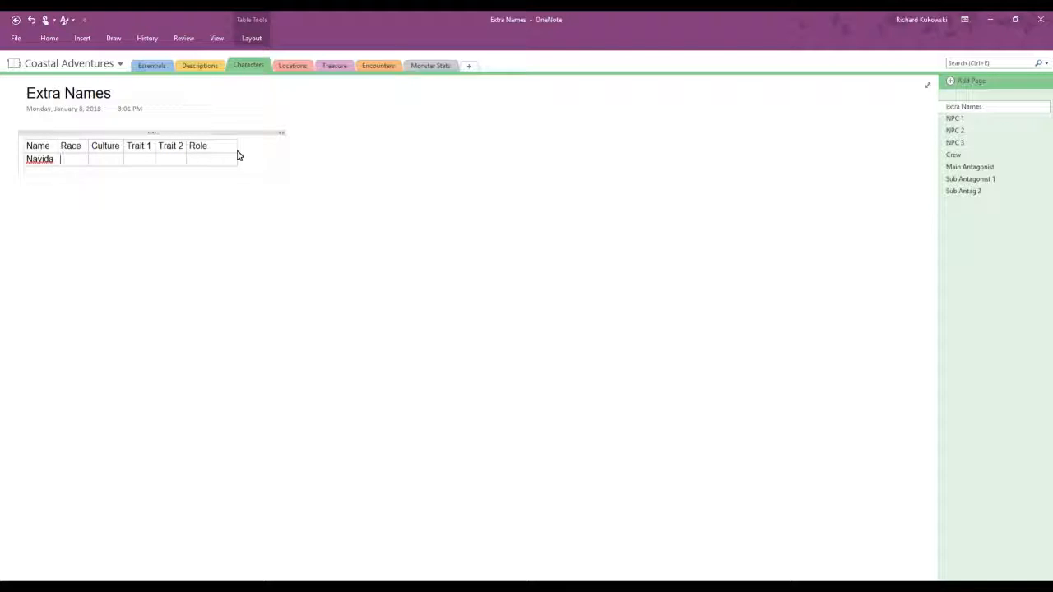
{"action": "type", "text": "Kobold"}
{"action": "key", "text": "Tab"}
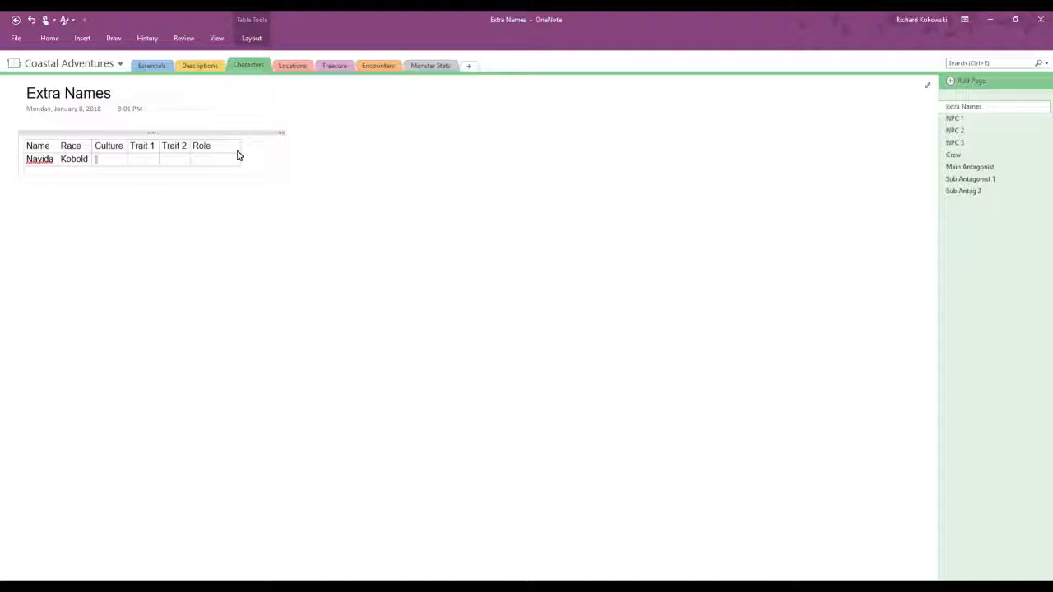
Step: Leave Navida's culture empty, enter the traits "Arrogant" and "Cheerful", and correct the misspelled trait
{"action": "key", "text": "Tab"}
{"action": "type", "text": "Arogant"}
{"action": "key", "text": "Tab"}
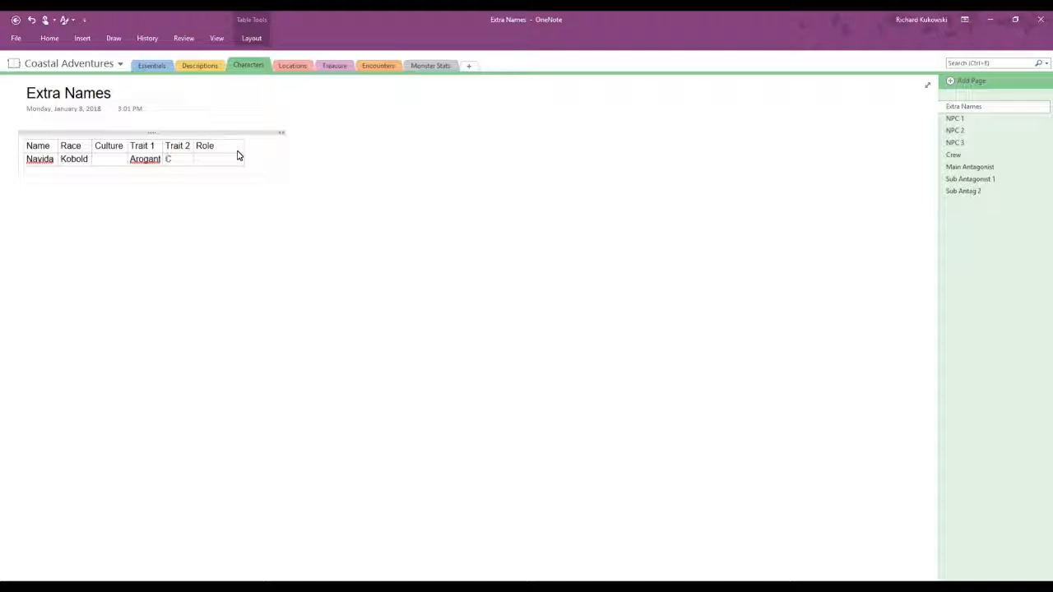
{"action": "type", "text": "Cheerful"}
{"action": "right_click", "coordinate": [144, 162]}
{"action": "left_click", "coordinate": [172, 168]}
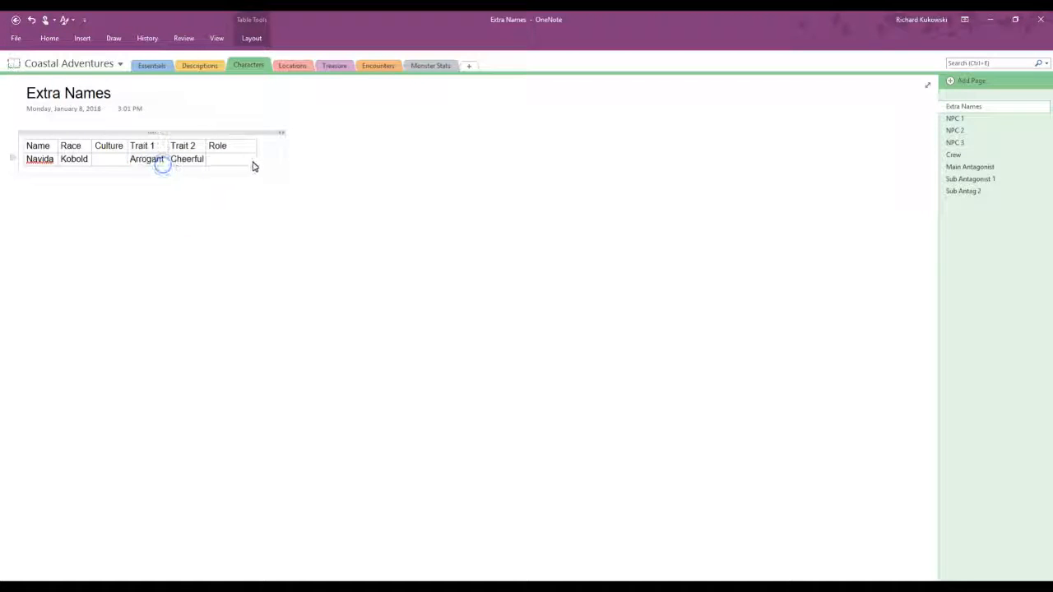
{"action": "left_click", "coordinate": [247, 161]}
{"action": "type", "text": "Blacksmith"}
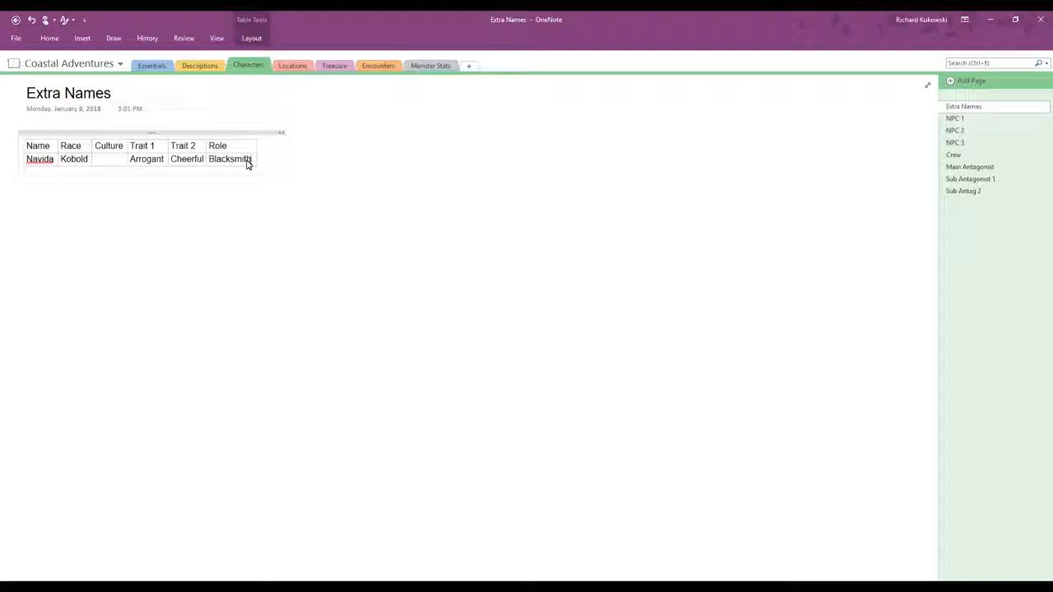
{"action": "key", "text": "BackSpace"}
{"action": "key", "text": "BackSpace"}
{"action": "key", "text": "BackSpace"}
{"action": "key", "text": "BackSpace"}
{"action": "key", "text": "BackSpace"}
{"action": "key", "text": "BackSpace"}
{"action": "key", "text": "BackSpace"}
{"action": "key", "text": "BackSpace"}
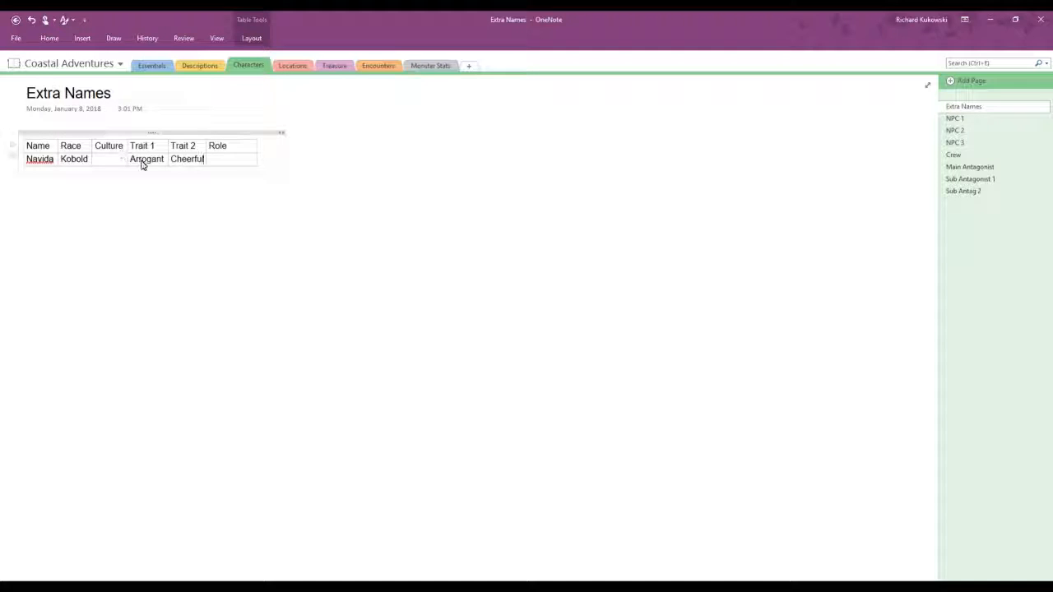
Step: Enter "Guard Lieutenant" as Navida's role and widen the note container and Role column so it fits on one line
{"action": "left_click", "coordinate": [233, 162]}
{"action": "type", "text": "Guard Lieutenant"}
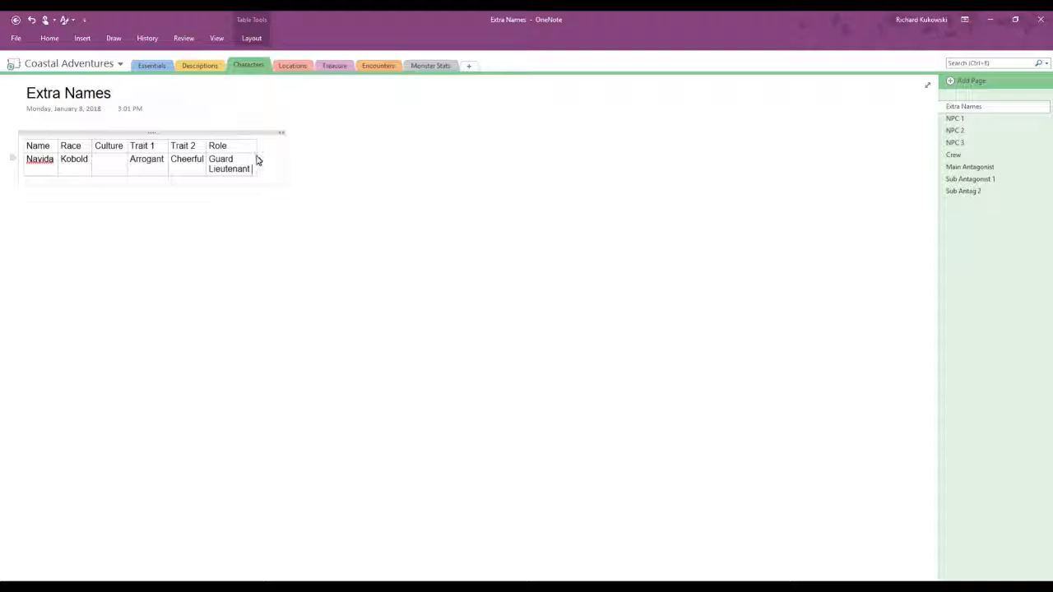
{"action": "left_click_drag", "start_coordinate": [257, 161], "coordinate": [646, 154]}
{"action": "left_click_drag", "start_coordinate": [773, 148], "coordinate": [820, 146]}
{"action": "mouse_move", "coordinate": [299, 155]}
{"action": "left_mouse_down"}
{"action": "mouse_move", "coordinate": [474, 150]}
{"action": "mouse_move", "coordinate": [304, 153]}
{"action": "left_mouse_up"}
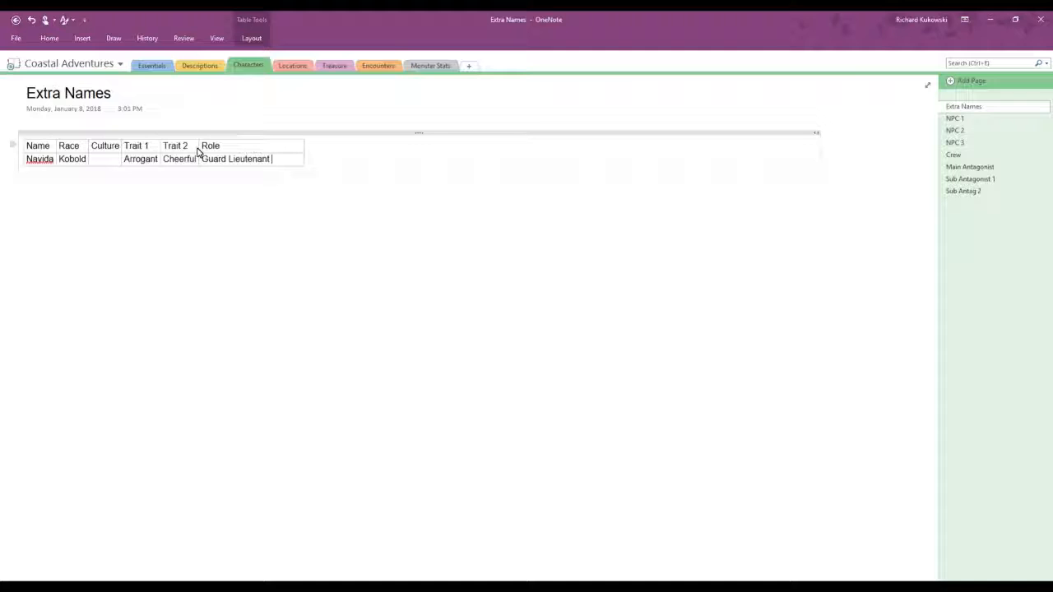
Step: Widen the Trait 2, Trait 1, Culture, Race and Name columns of the table
{"action": "left_click_drag", "start_coordinate": [199, 149], "coordinate": [320, 148]}
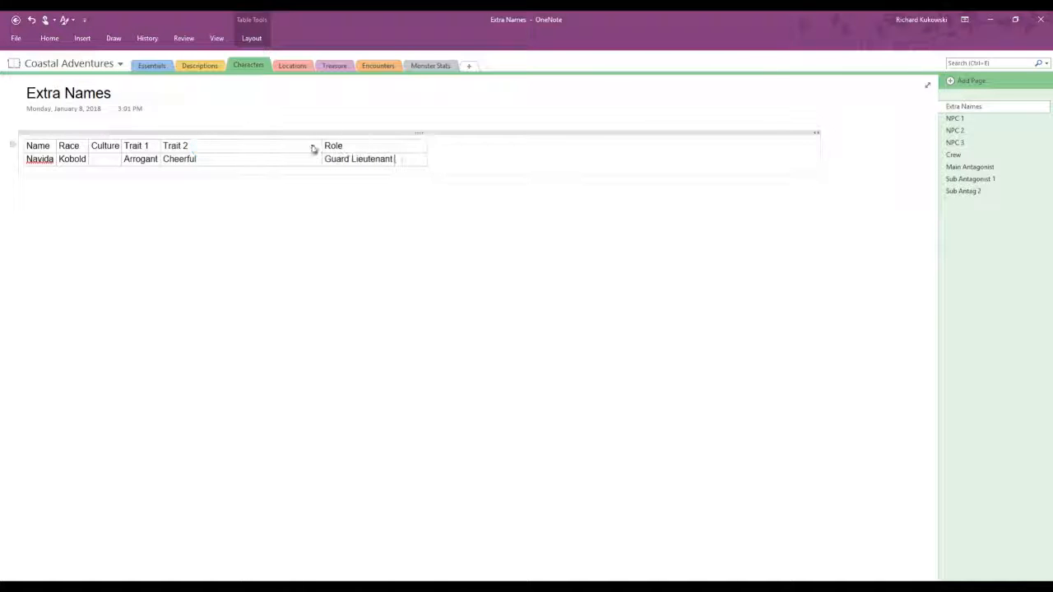
{"action": "left_click_drag", "start_coordinate": [161, 149], "coordinate": [258, 148]}
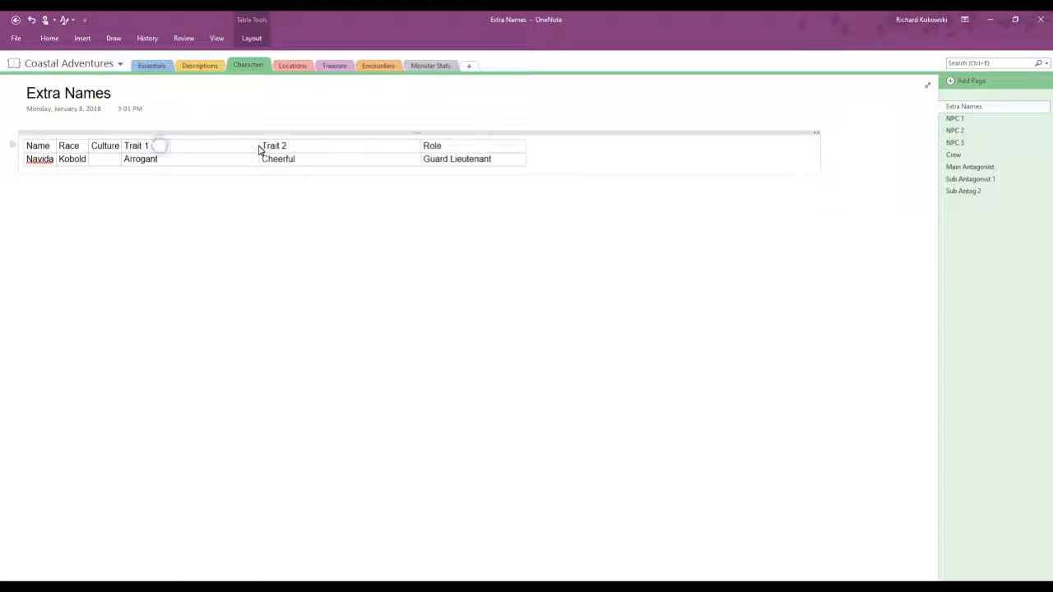
{"action": "left_click_drag", "start_coordinate": [121, 149], "coordinate": [159, 148]}
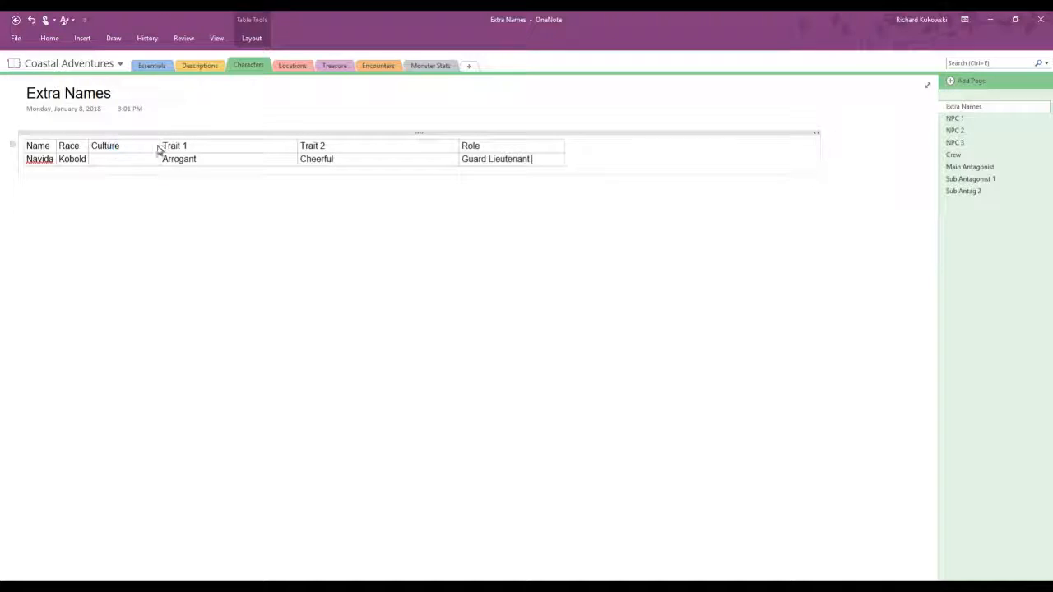
{"action": "left_click_drag", "start_coordinate": [84, 149], "coordinate": [124, 148]}
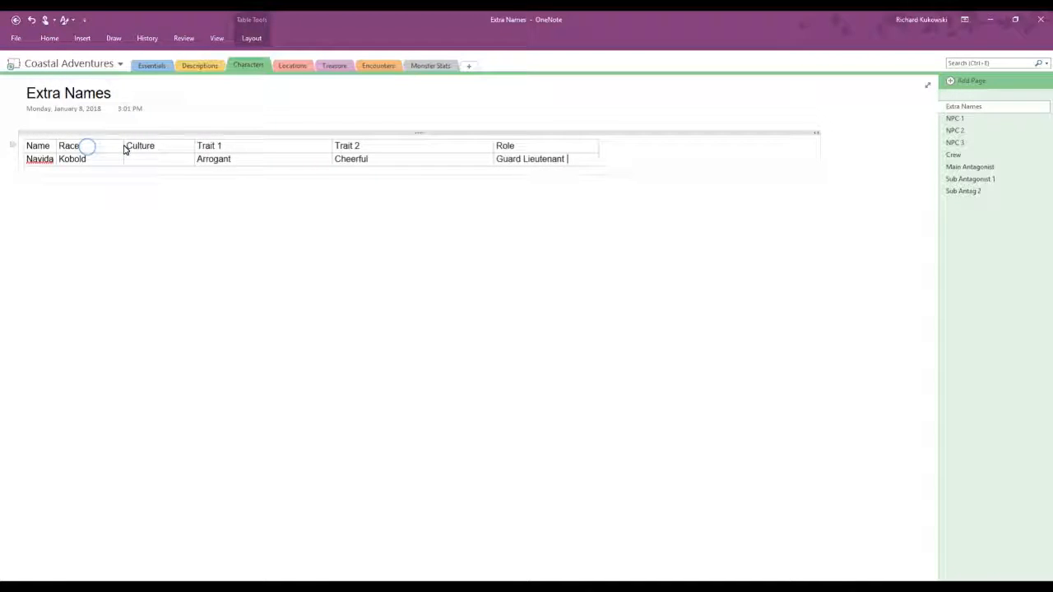
{"action": "left_click_drag", "start_coordinate": [57, 149], "coordinate": [194, 148]}
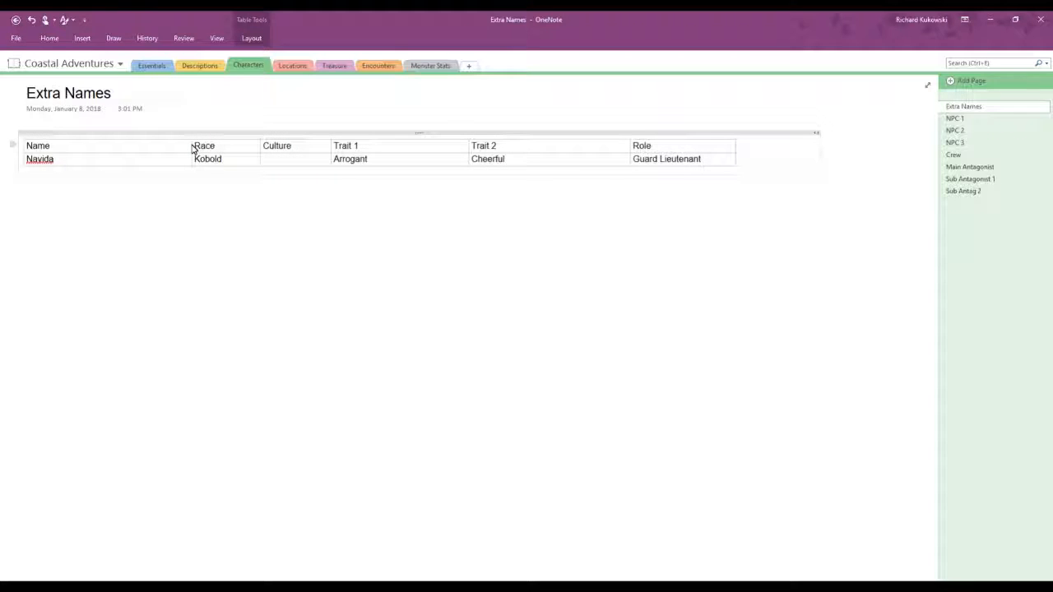
{"action": "left_click", "coordinate": [169, 261]}
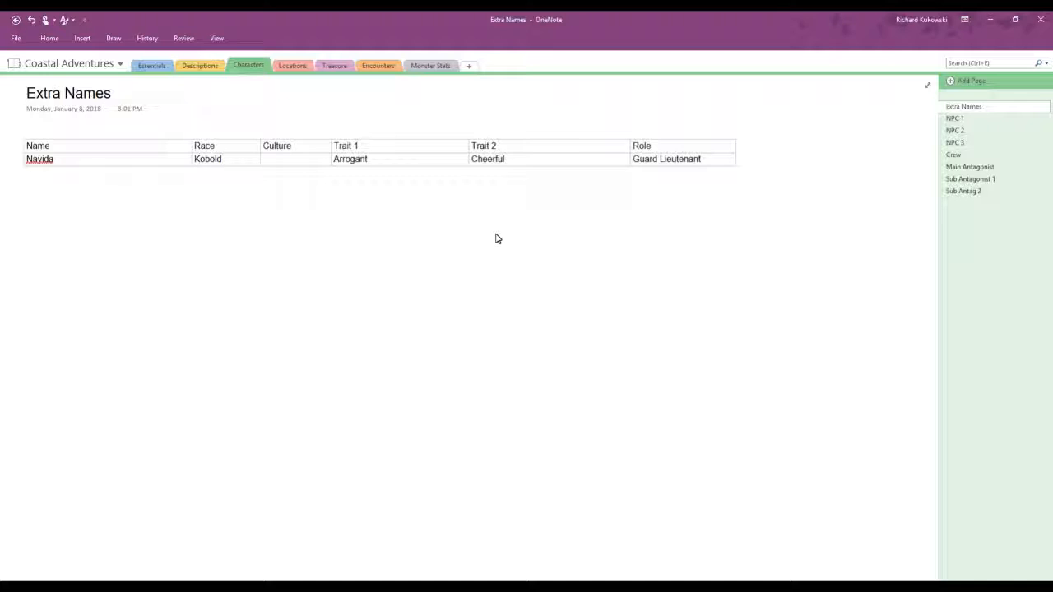
Step: Add an empty row to the table below Navida's row
{"action": "left_click", "coordinate": [319, 150]}
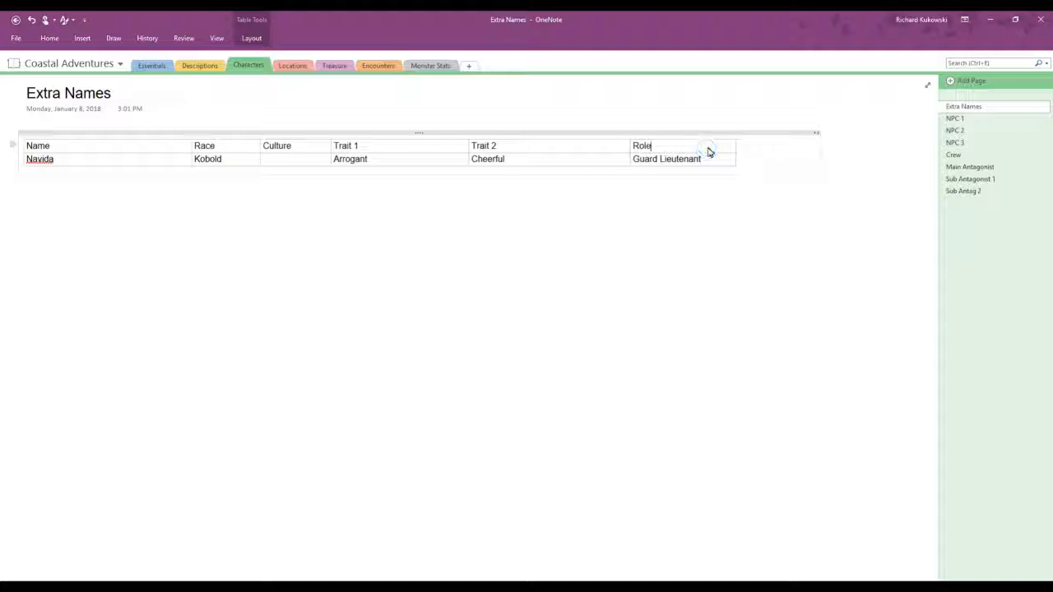
{"action": "key", "text": "Tab"}
{"action": "key", "text": "Tab"}
{"action": "key", "text": "Tab"}
{"action": "key", "text": "Tab"}
{"action": "key", "text": "Tab"}
{"action": "key", "text": "Tab"}
{"action": "key", "text": "Tab"}
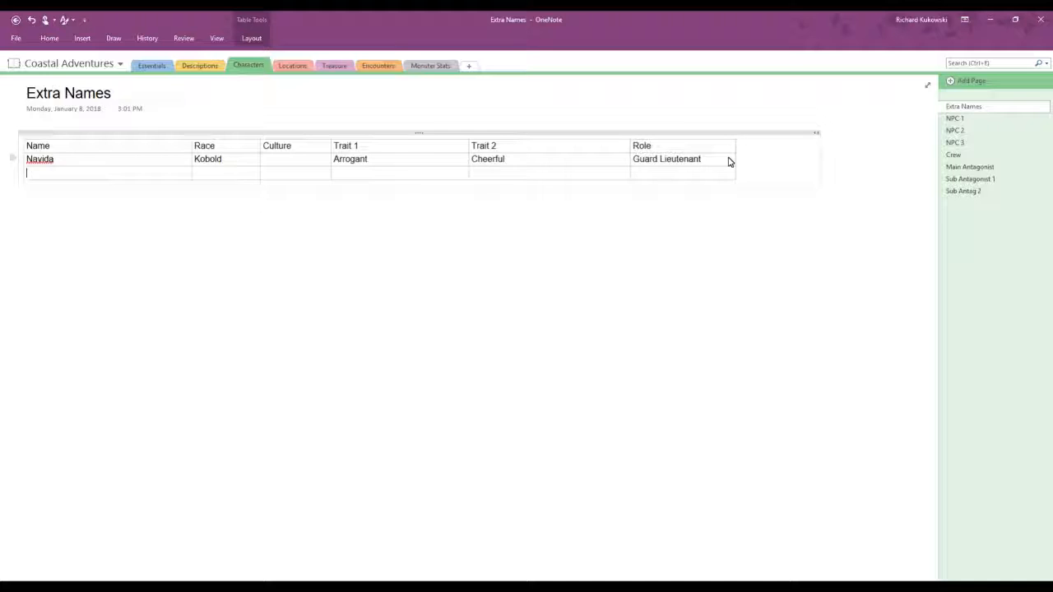
{"action": "right_click", "coordinate": [172, 150]}
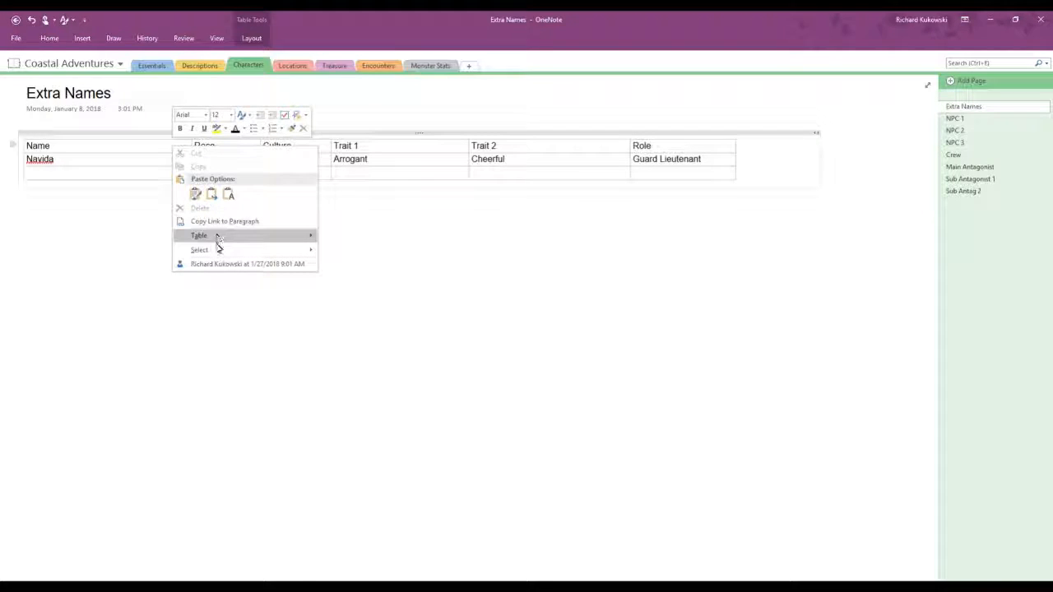
{"action": "mouse_move", "coordinate": [221, 238]}
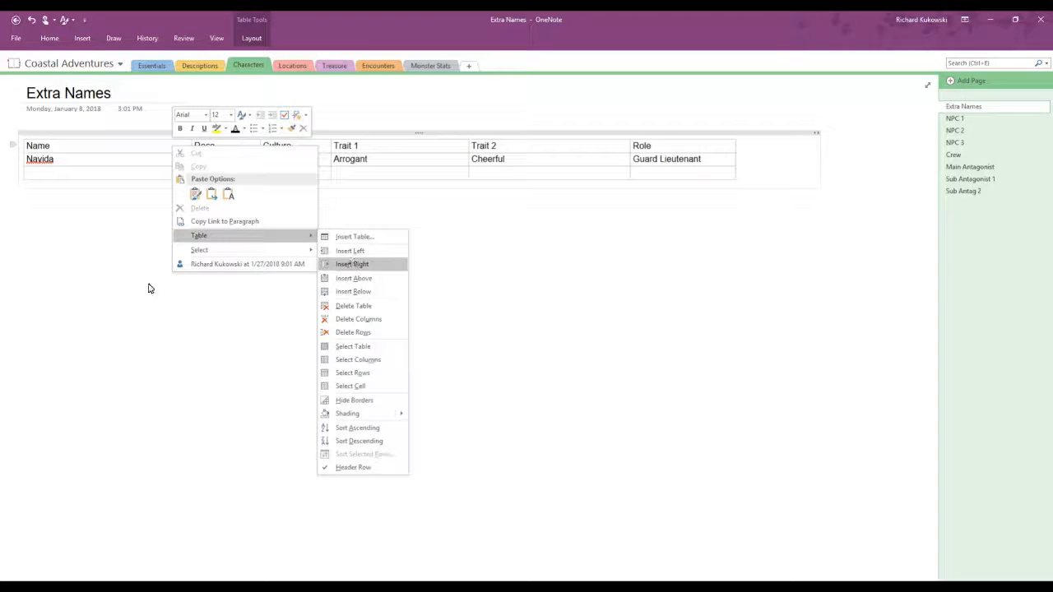
{"action": "left_click", "coordinate": [98, 315]}
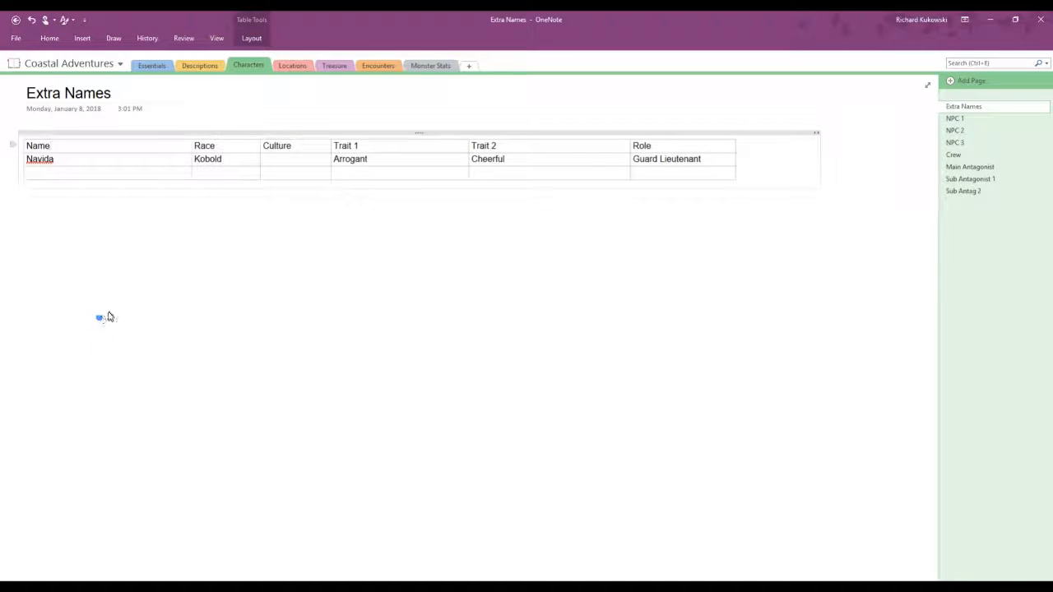
Step: Insert a column headed "Gender" to the right of Culture and enter "She" for Navida
{"action": "right_click", "coordinate": [306, 152]}
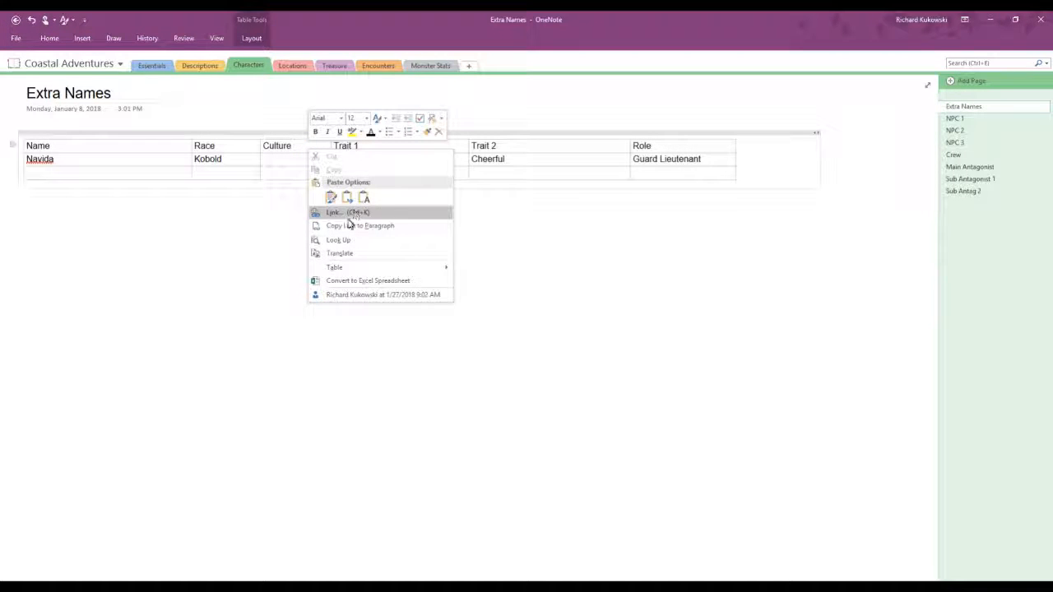
{"action": "mouse_move", "coordinate": [336, 267]}
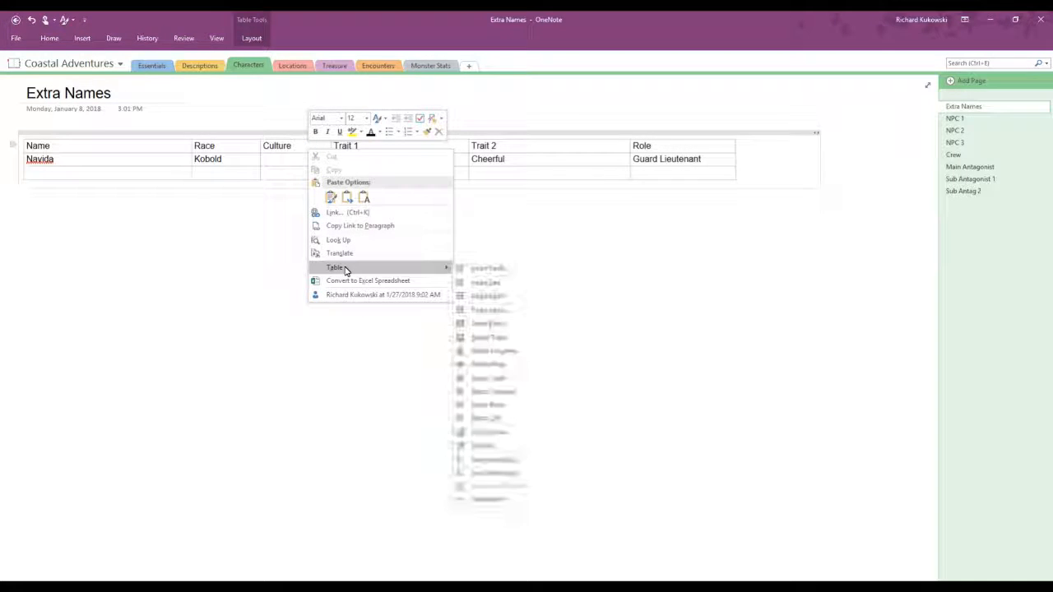
{"action": "left_click", "coordinate": [489, 296]}
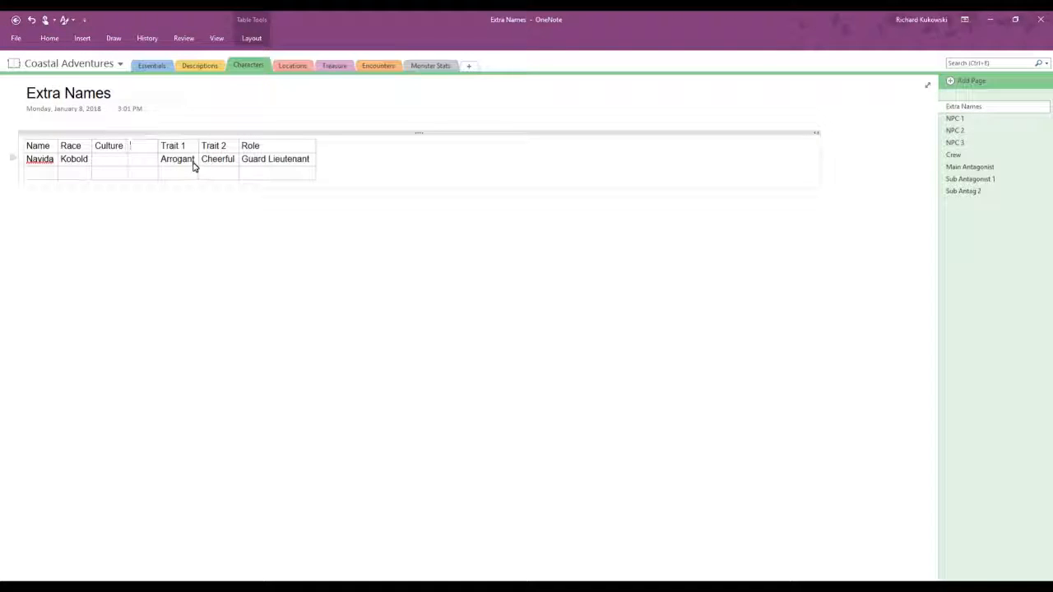
{"action": "type", "text": "Gender"}
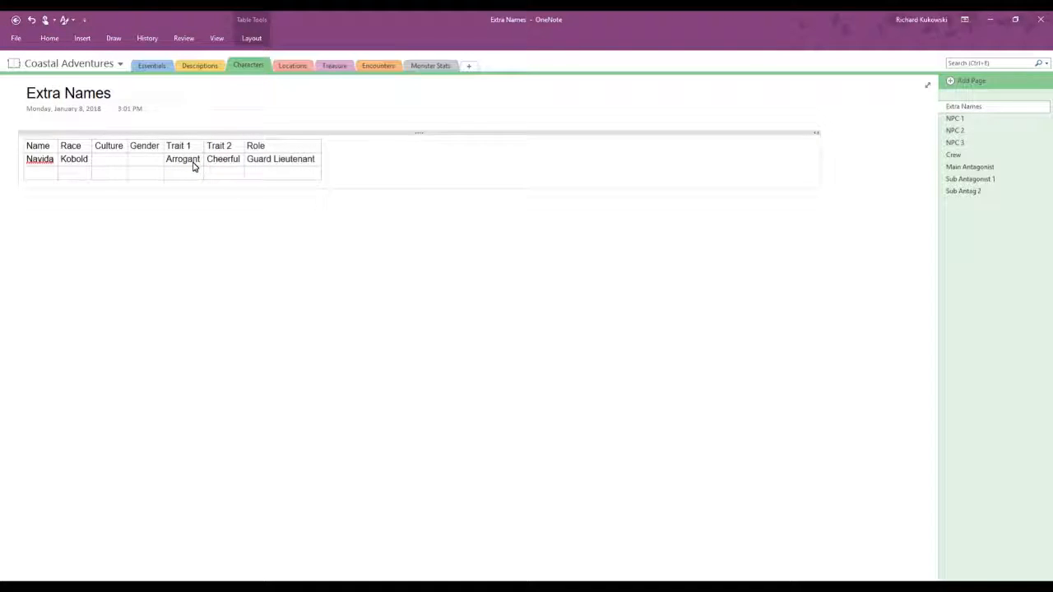
{"action": "left_click", "coordinate": [143, 158]}
{"action": "type", "text": "She"}
Step: Replace the "Gender" column heading with "Pronoun"
{"action": "left_click_drag", "start_coordinate": [161, 146], "coordinate": [133, 149]}
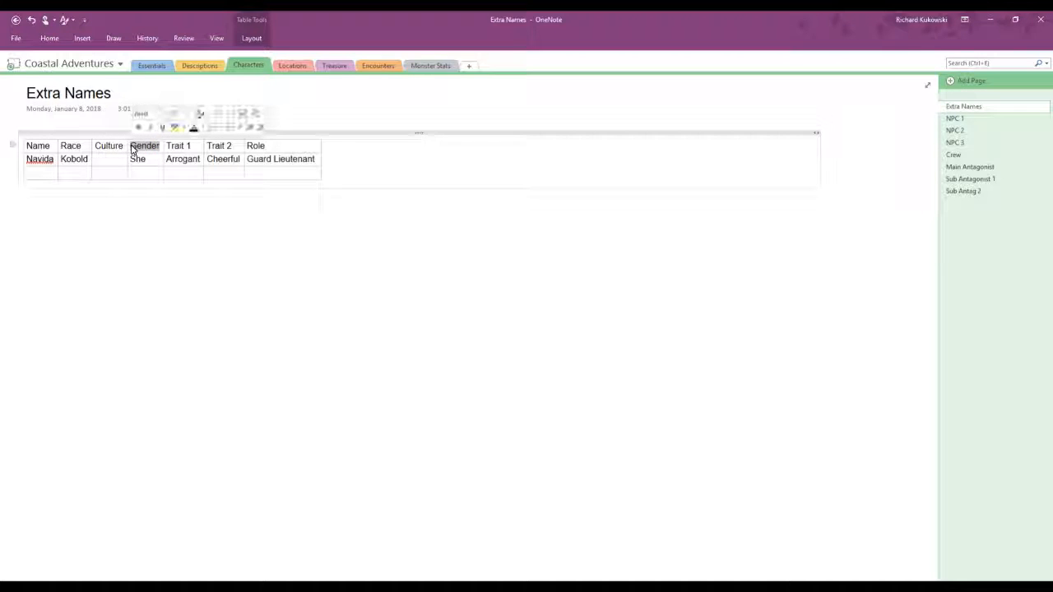
{"action": "type", "text": "Pronoun"}
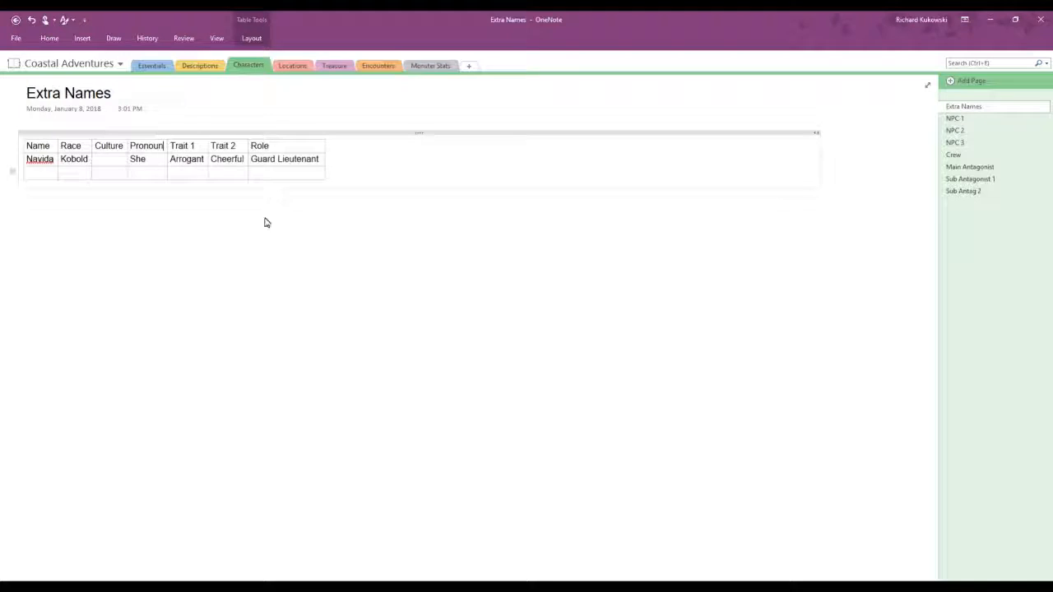
{"action": "left_click", "coordinate": [293, 251]}
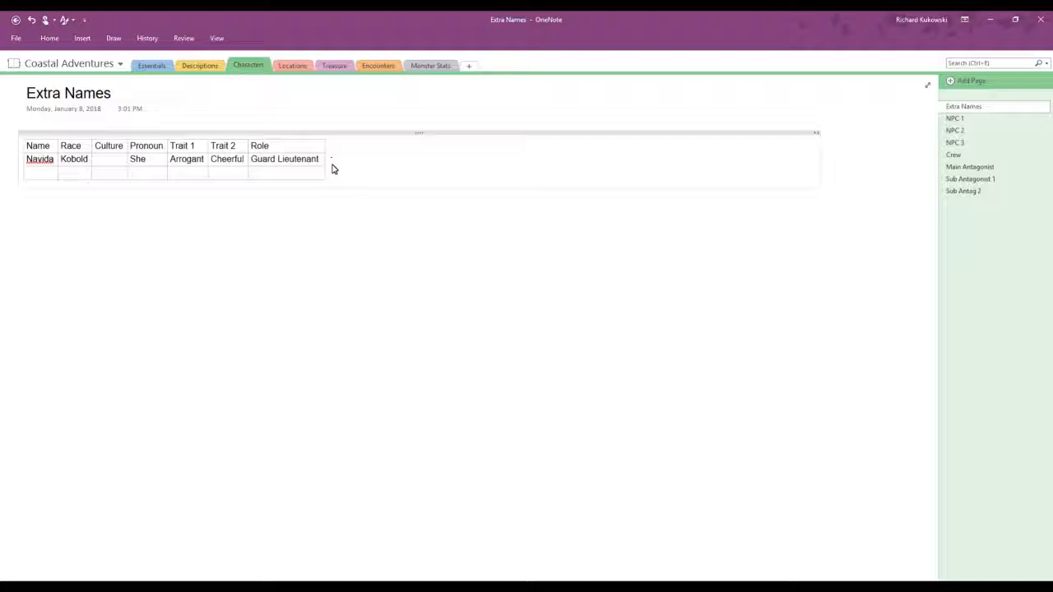
Step: Insert an empty column to the right of the Role column
{"action": "left_click_drag", "start_coordinate": [319, 162], "coordinate": [260, 165]}
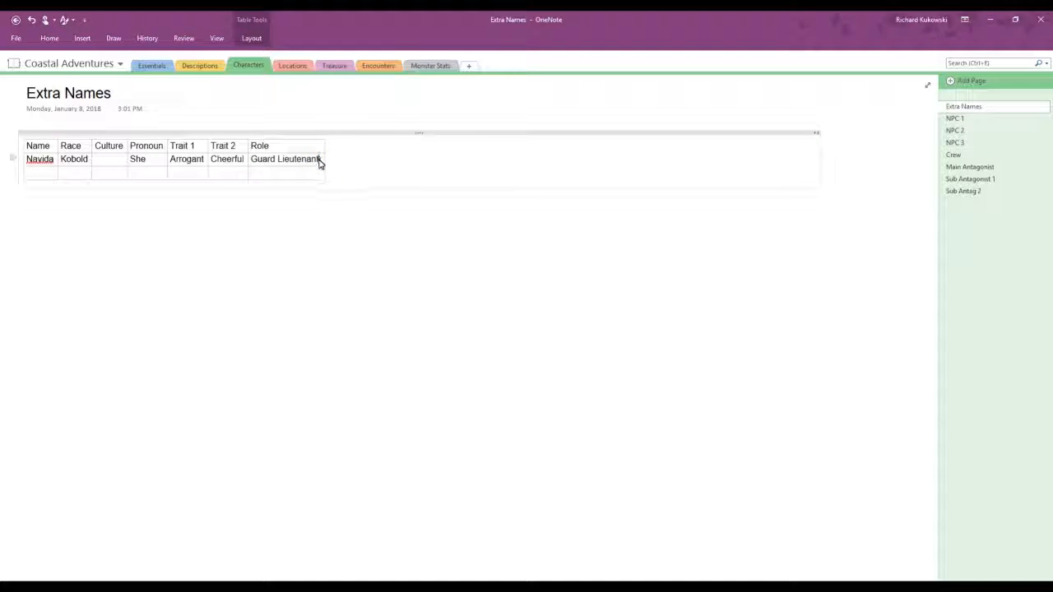
{"action": "right_click", "coordinate": [320, 160]}
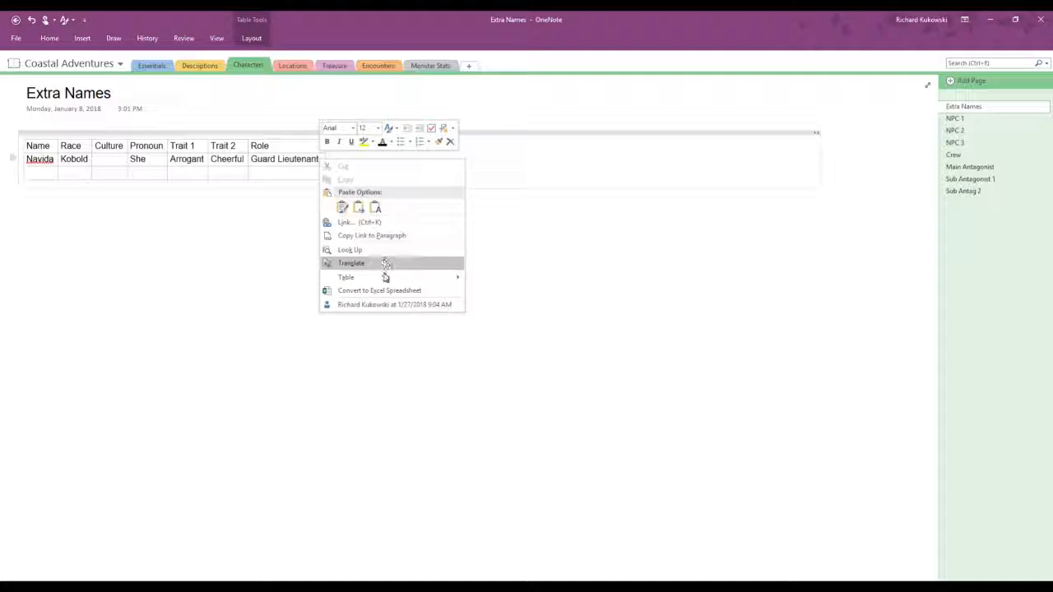
{"action": "mouse_move", "coordinate": [409, 279]}
{"action": "left_click", "coordinate": [526, 305]}
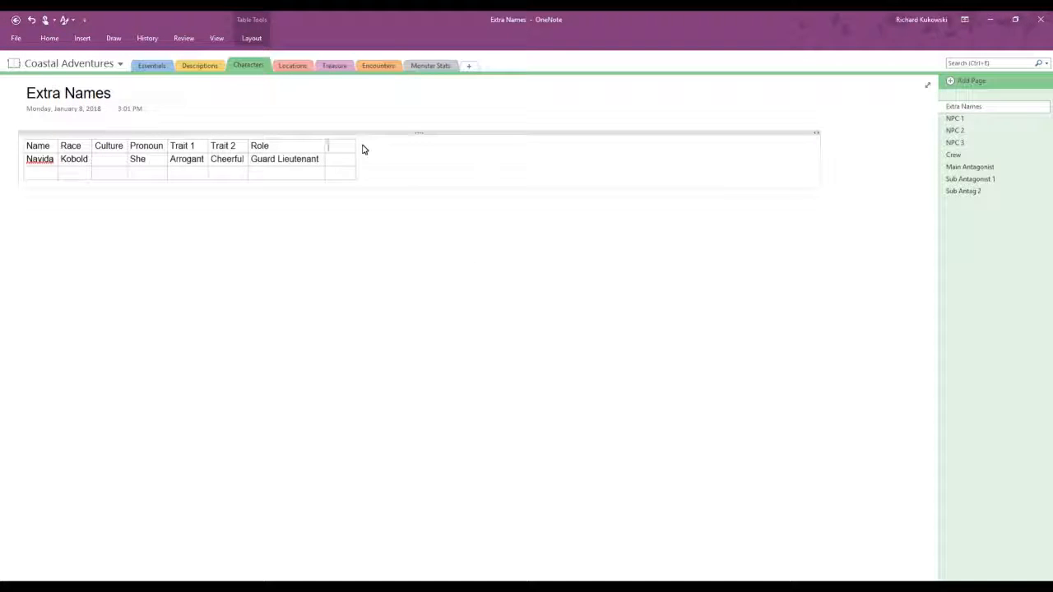
Step: Enter "Small description" as the heading of the new last column
{"action": "type", "text": "Small description"}
Step: Clear the Role cell in Navida's row
{"action": "left_click", "coordinate": [348, 159]}
{"action": "left_click_drag", "start_coordinate": [321, 160], "coordinate": [254, 164]}
{"action": "key", "text": "Delete"}
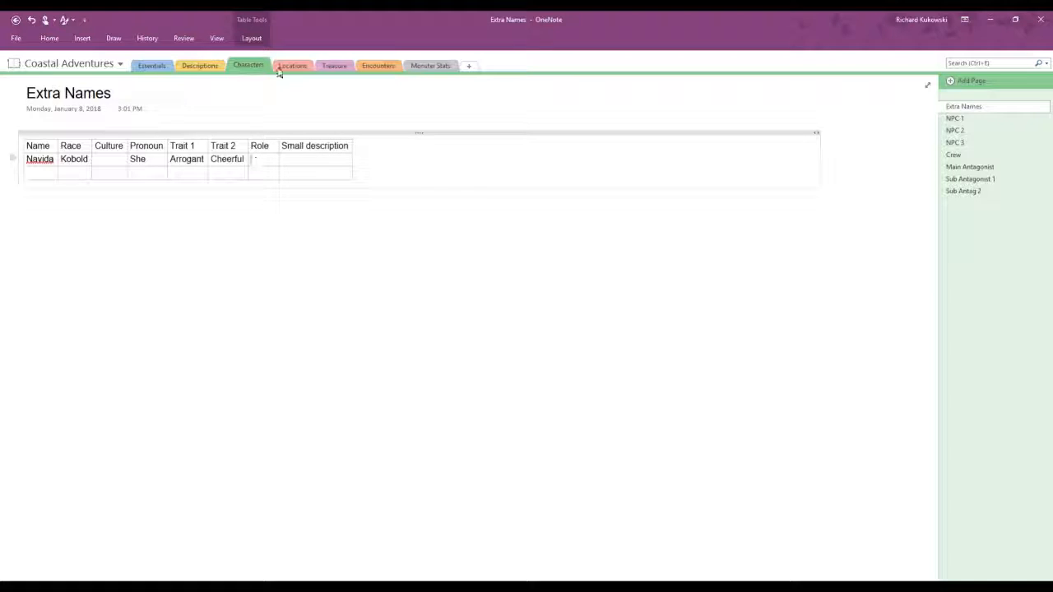
Step: Enter "Has a brother, Polo" in the last column of Navida's row
{"action": "left_click", "coordinate": [295, 158]}
{"action": "type", "text": "Has a brother "}
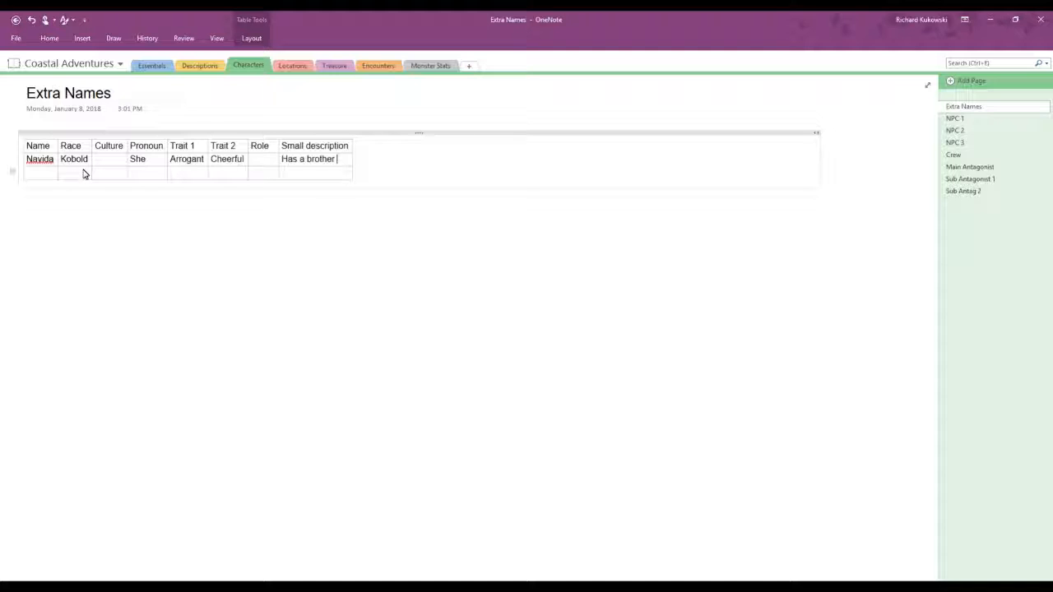
{"action": "type", "text": "Polo"}
{"action": "key", "text": "BackSpace"}
{"action": "key", "text": "BackSpace"}
{"action": "key", "text": "BackSpace"}
{"action": "key", "text": "BackSpace"}
{"action": "type", "text": ", Polo"}
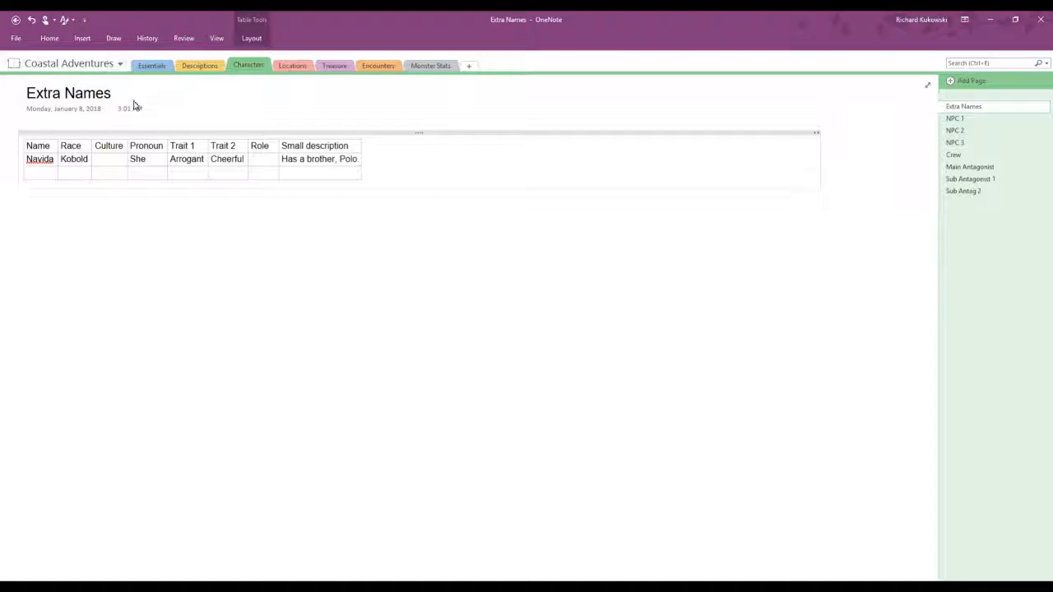
Step: Replace the "Small description" column heading with "Family"
{"action": "left_click_drag", "start_coordinate": [355, 145], "coordinate": [285, 148]}
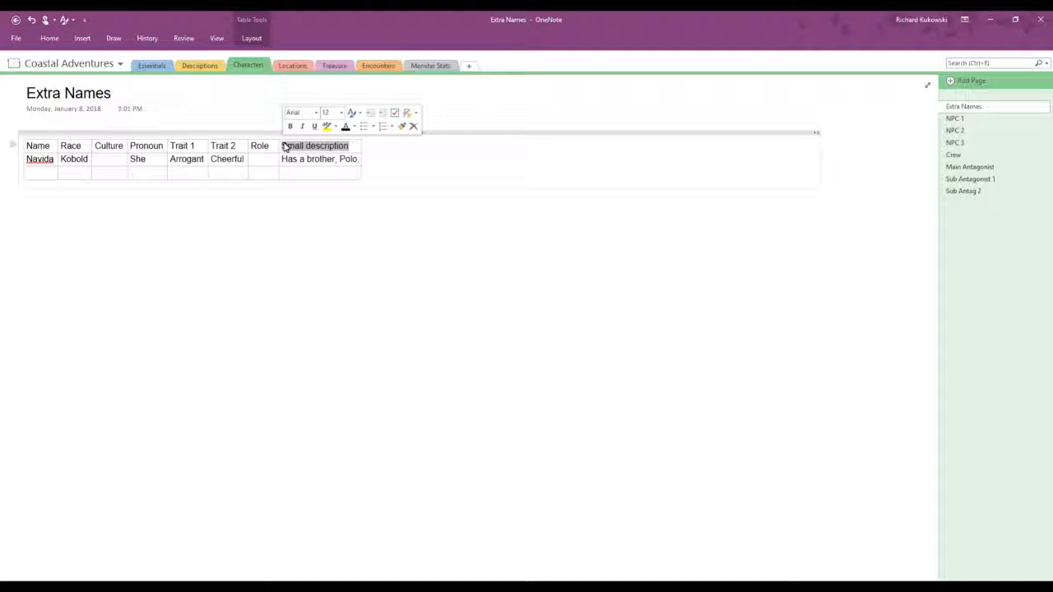
{"action": "type", "text": "Family"}
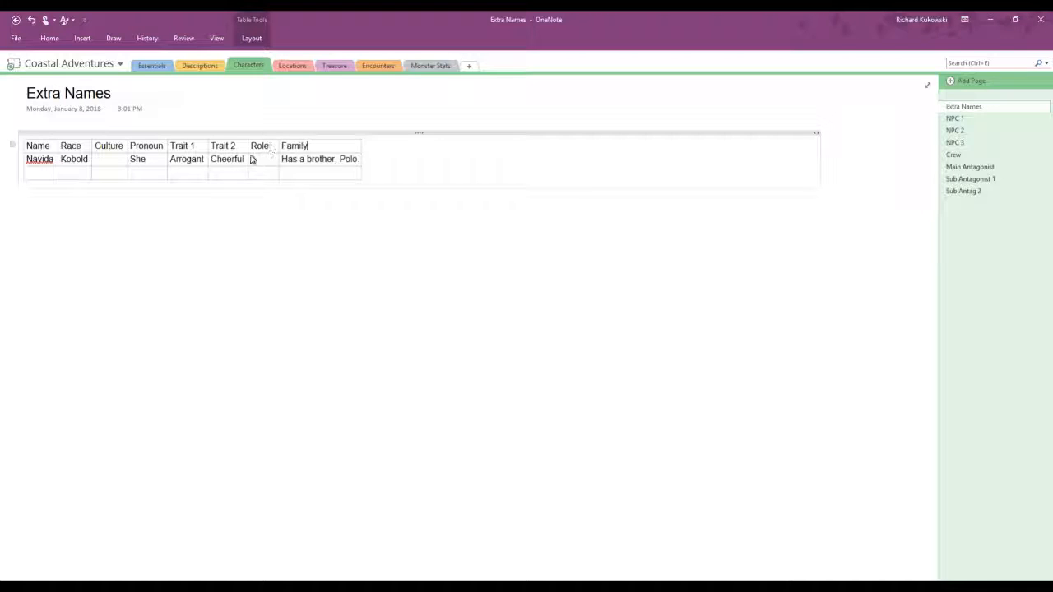
Step: Fill the empty row with the name Polo, race Kobold, pronoun He, and the traits Fat and Sleepy, leaving Culture blank
{"action": "left_click", "coordinate": [45, 174]}
{"action": "type", "text": "Polo"}
{"action": "key", "text": "Tab"}
{"action": "type", "text": "Kobold"}
{"action": "key", "text": "Tab"}
{"action": "key", "text": "Tab"}
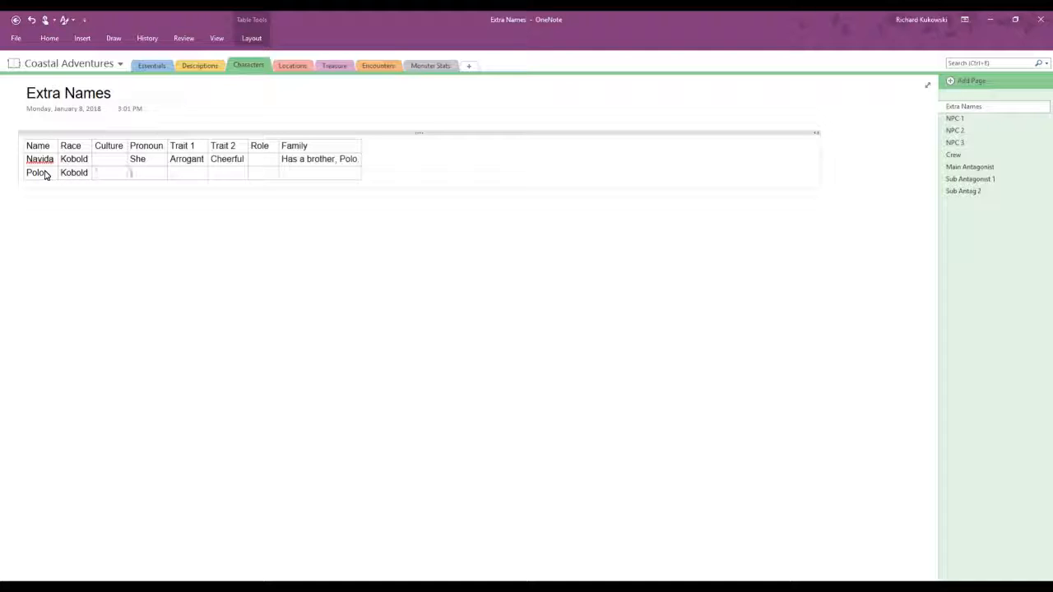
{"action": "type", "text": "He"}
{"action": "key", "text": "Tab"}
{"action": "type", "text": "Fat"}
{"action": "key", "text": "Tab"}
{"action": "type", "text": "Sleepy"}
{"action": "key", "text": "Tab"}
Step: Enter the roles "Guard Lieutenant" for Navida and "Blacksmith" for Polo
{"action": "key", "text": "Up"}
{"action": "type", "text": "Guard"}
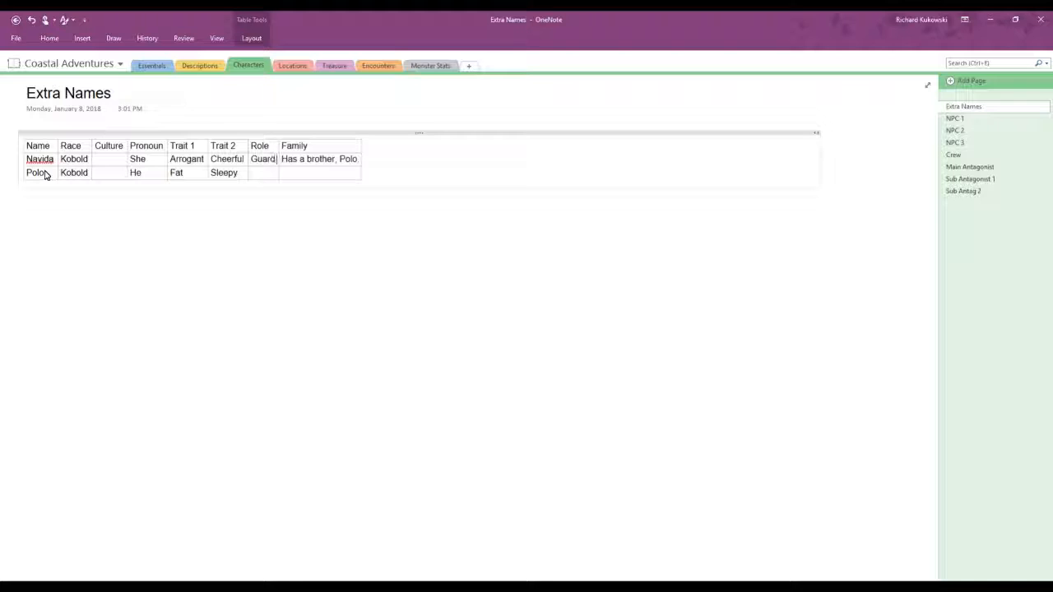
{"action": "type", "text": " Lieutena"}
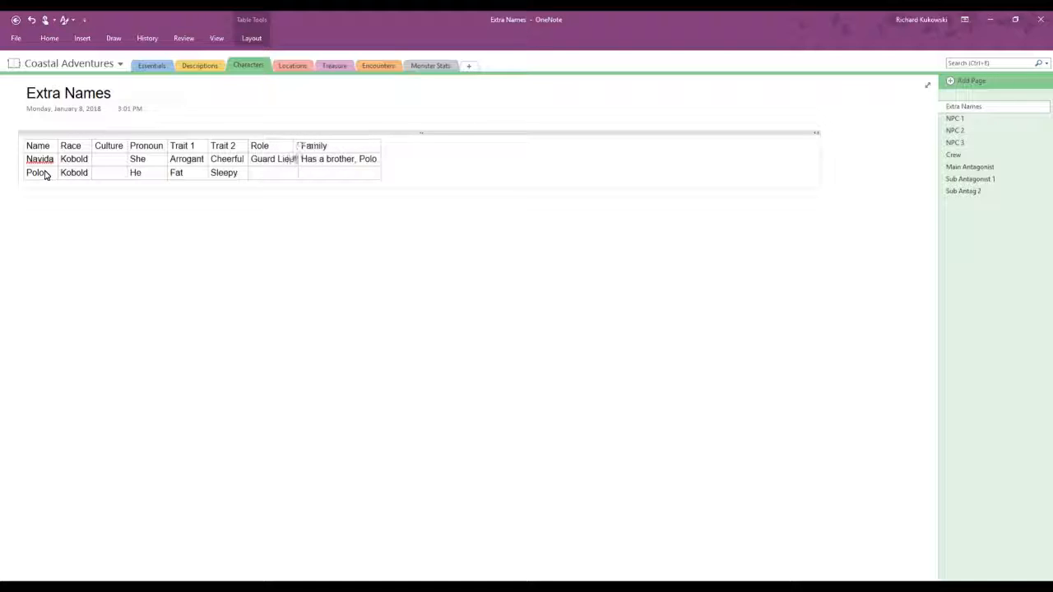
{"action": "type", "text": "nt"}
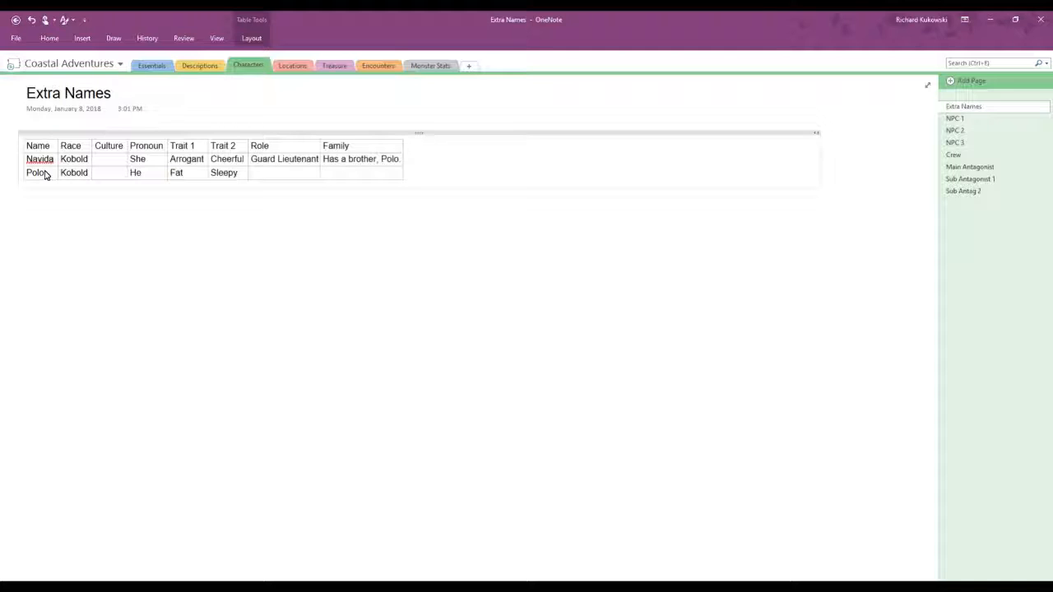
{"action": "type", "text": "Blacksmith"}
Step: Insert a column headed "Additional Description" to the right of the Family column
{"action": "left_click", "coordinate": [389, 147]}
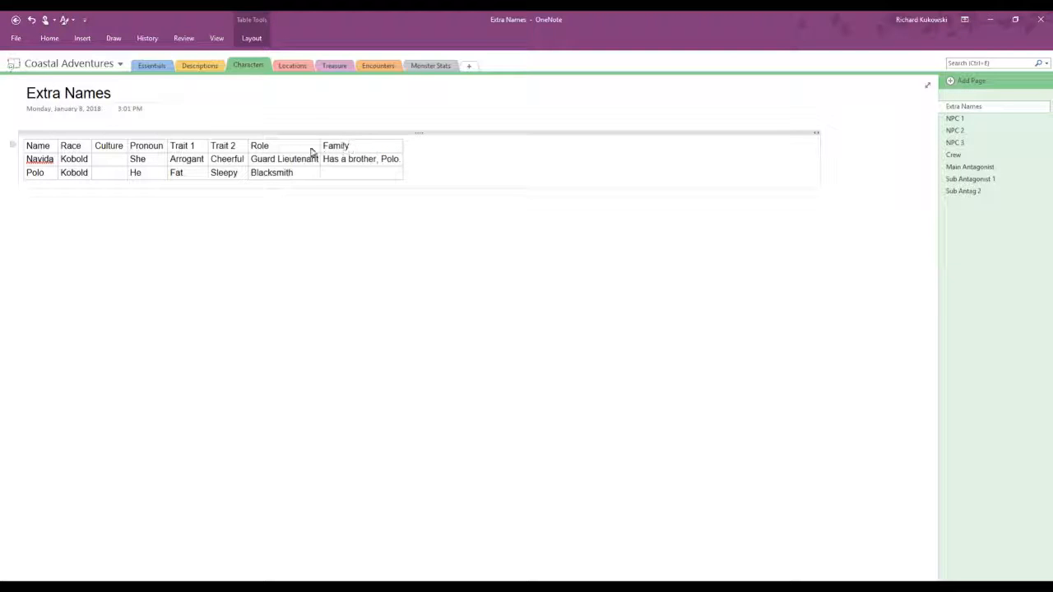
{"action": "left_click", "coordinate": [236, 147]}
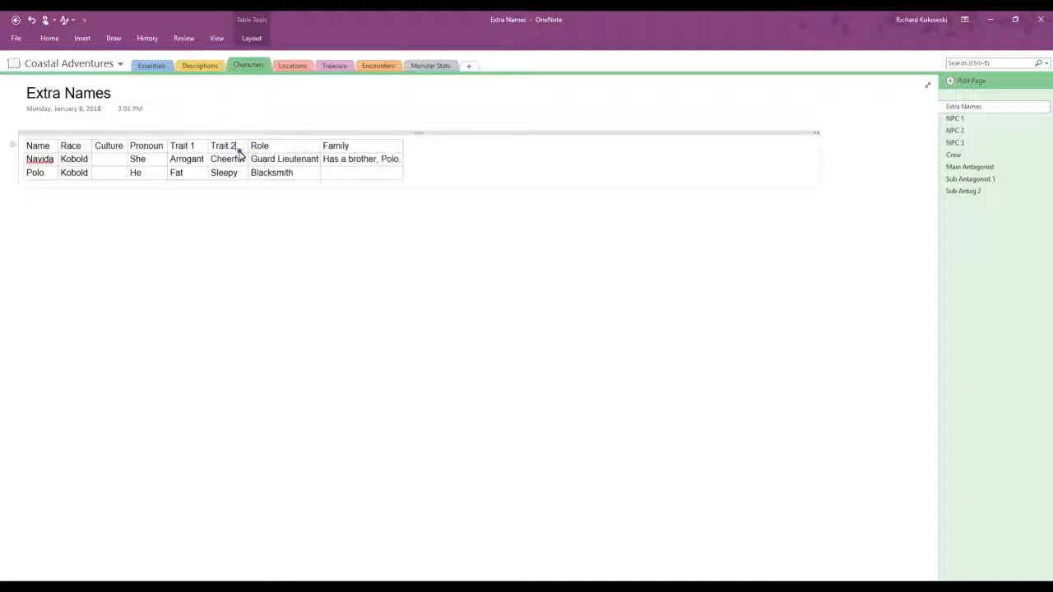
{"action": "left_click", "coordinate": [395, 146]}
{"action": "right_click", "coordinate": [397, 148]}
{"action": "mouse_move", "coordinate": [473, 248]}
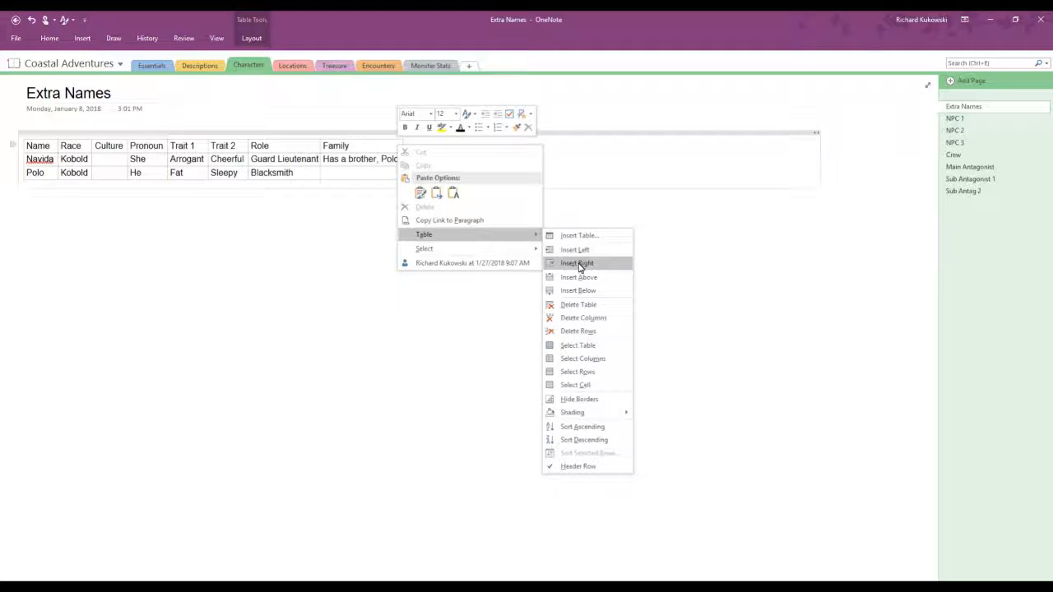
{"action": "left_click", "coordinate": [579, 265]}
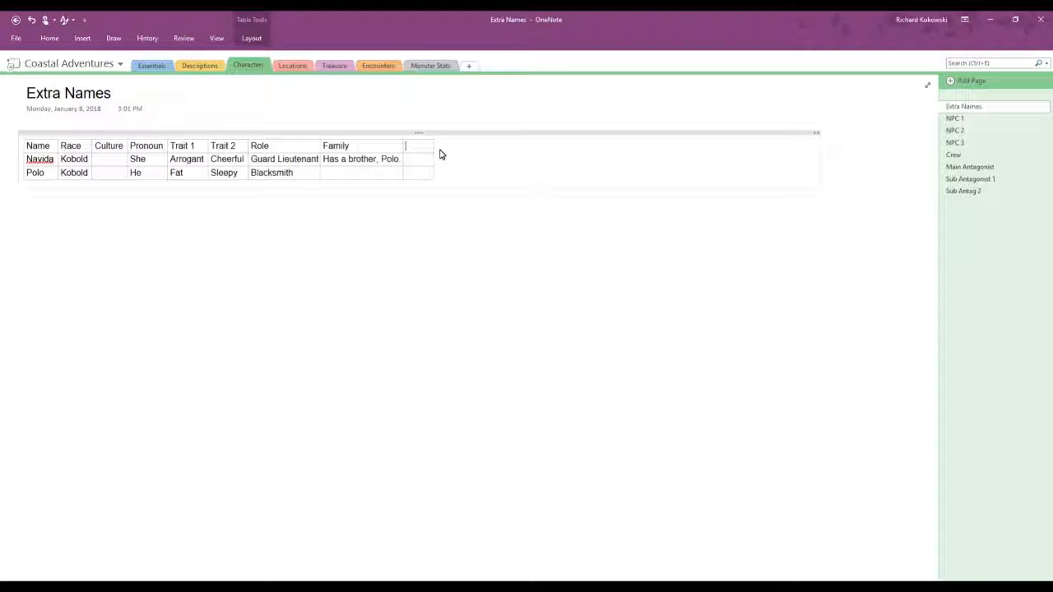
{"action": "type", "text": "Additional Description"}
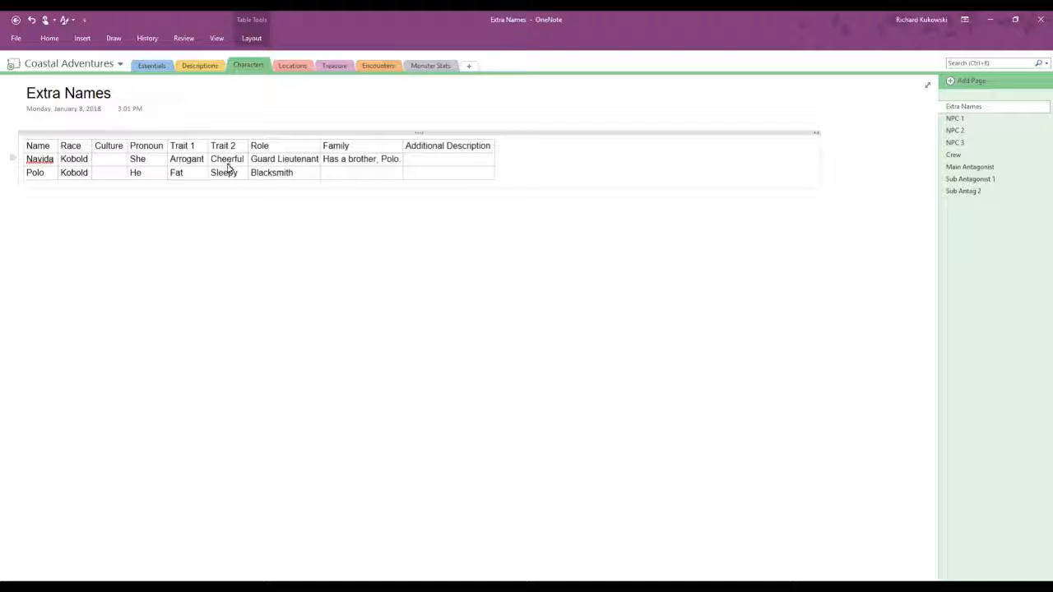
{"action": "left_click_drag", "start_coordinate": [240, 166], "coordinate": [205, 166]}
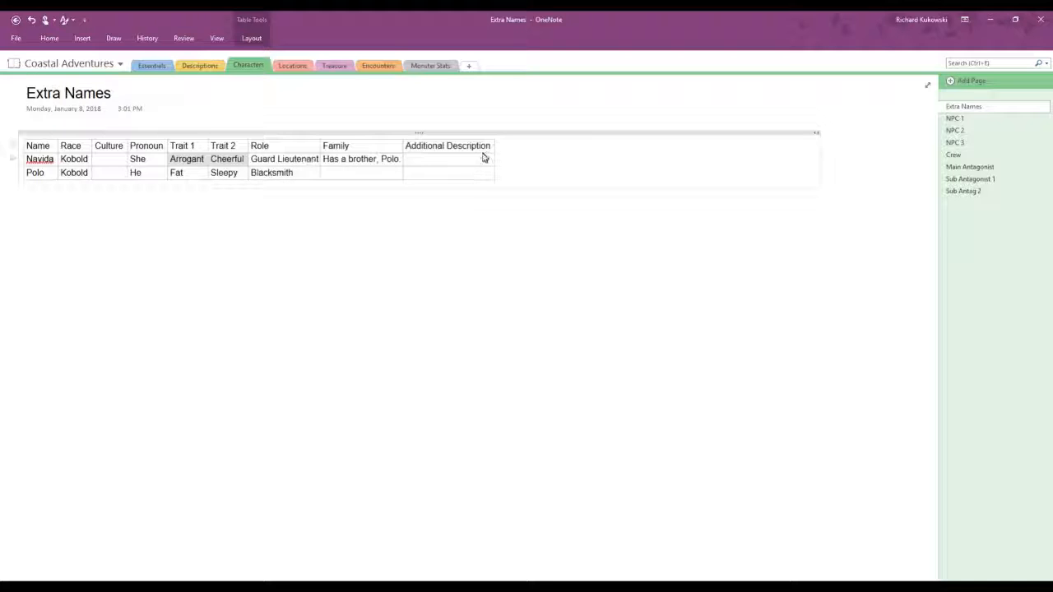
{"action": "left_click", "coordinate": [445, 163]}
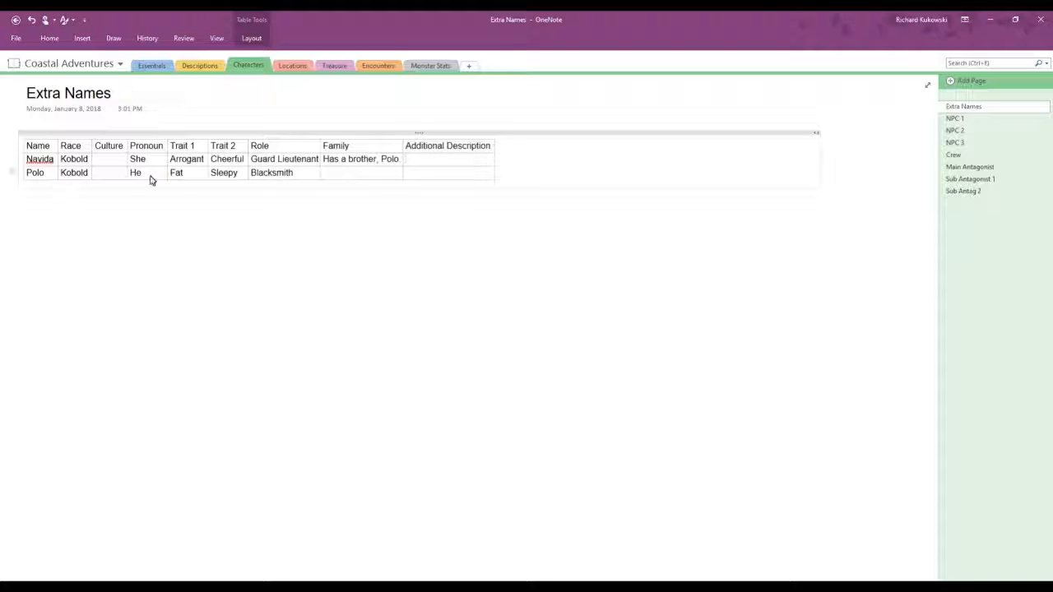
Step: Enter "Has a sister, Navida" in the Family cell of Polo's row
{"action": "left_click", "coordinate": [395, 174]}
{"action": "type", "text": "Has a sister, Navida"}
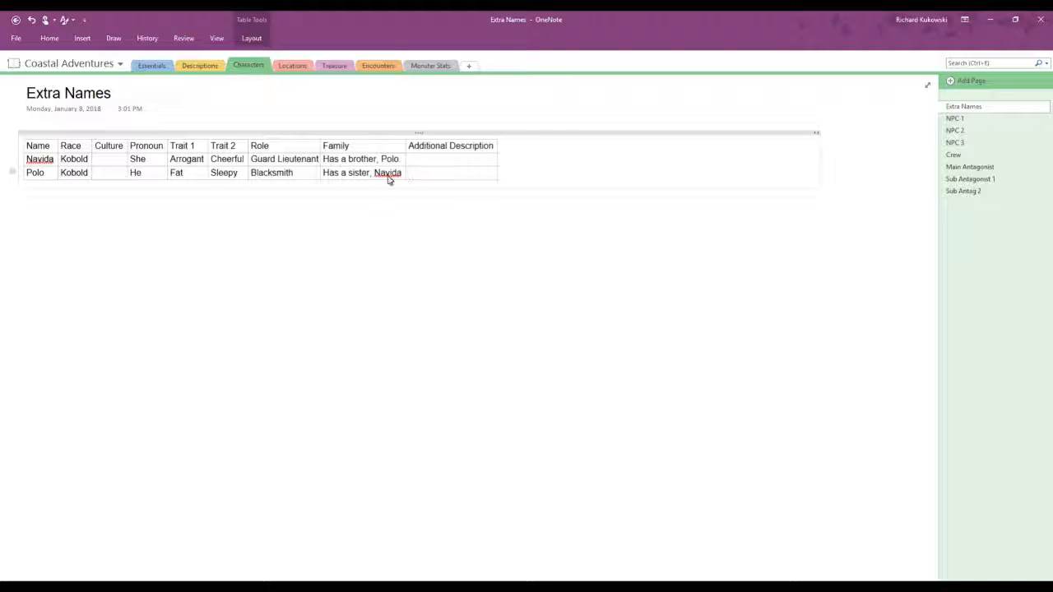
Step: Amend the Family entries to say "an older sister" for Polo and "a younger brother" for Navida
{"action": "left_click", "coordinate": [347, 173]}
{"action": "type", "text": "n older"}
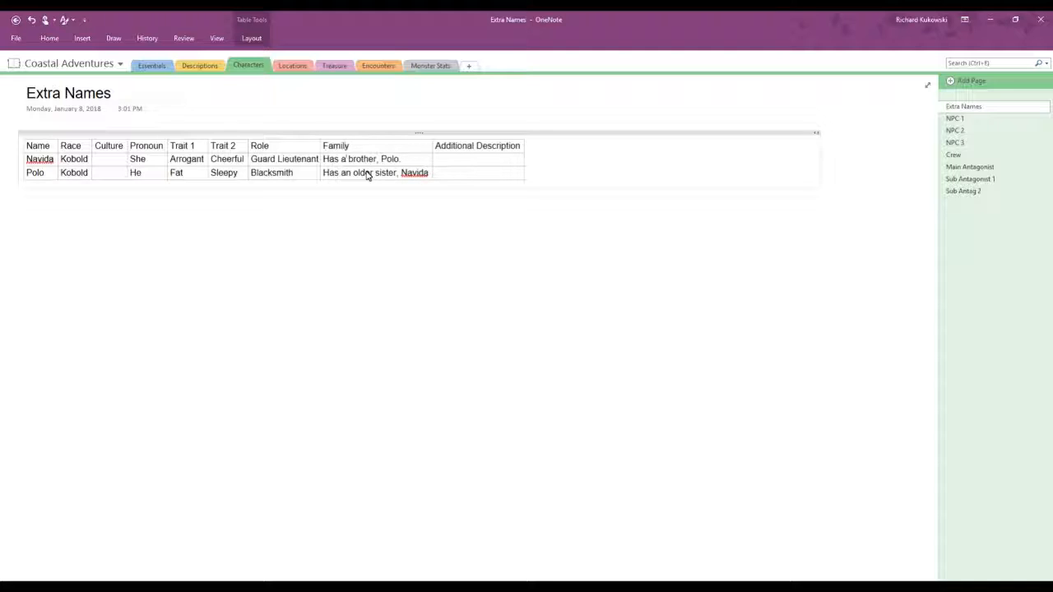
{"action": "type", "text": " younger"}
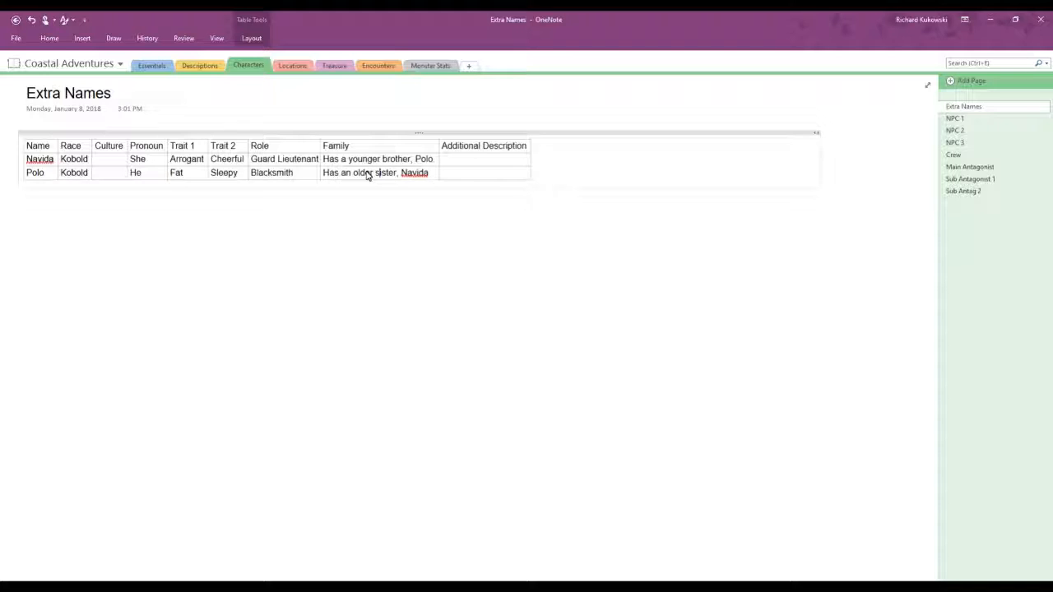
Step: Add a row at the end of the table for Johny with race Human and pronoun He, leaving Culture blank
{"action": "left_click", "coordinate": [488, 180]}
{"action": "key", "text": "Tab"}
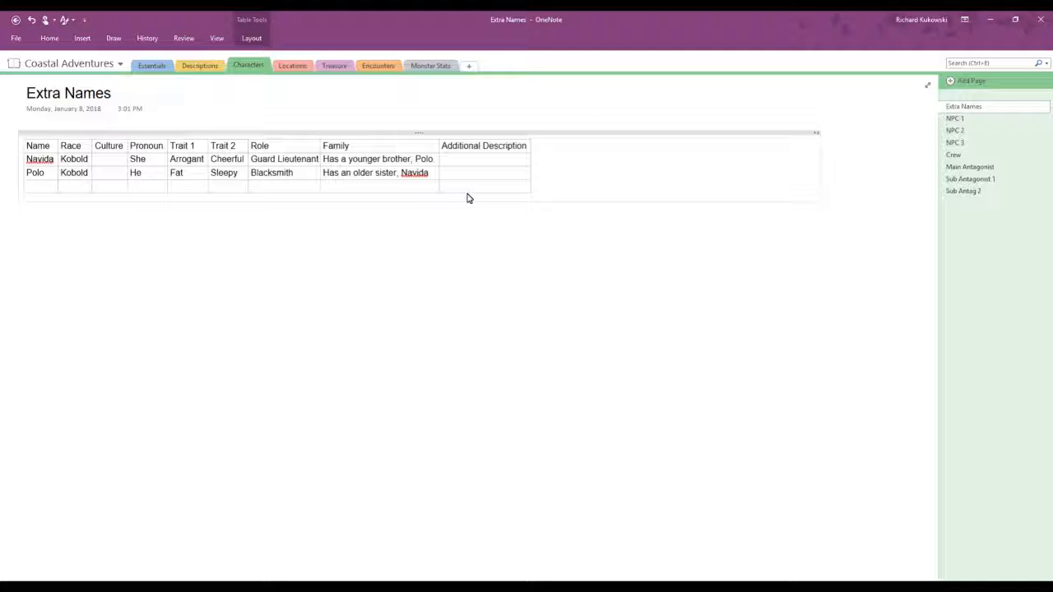
{"action": "type", "text": "Johny"}
{"action": "key", "text": "Tab"}
{"action": "type", "text": "Human"}
{"action": "key", "text": "Tab"}
{"action": "key", "text": "Tab"}
{"action": "type", "text": "He"}
{"action": "key", "text": "Tab"}
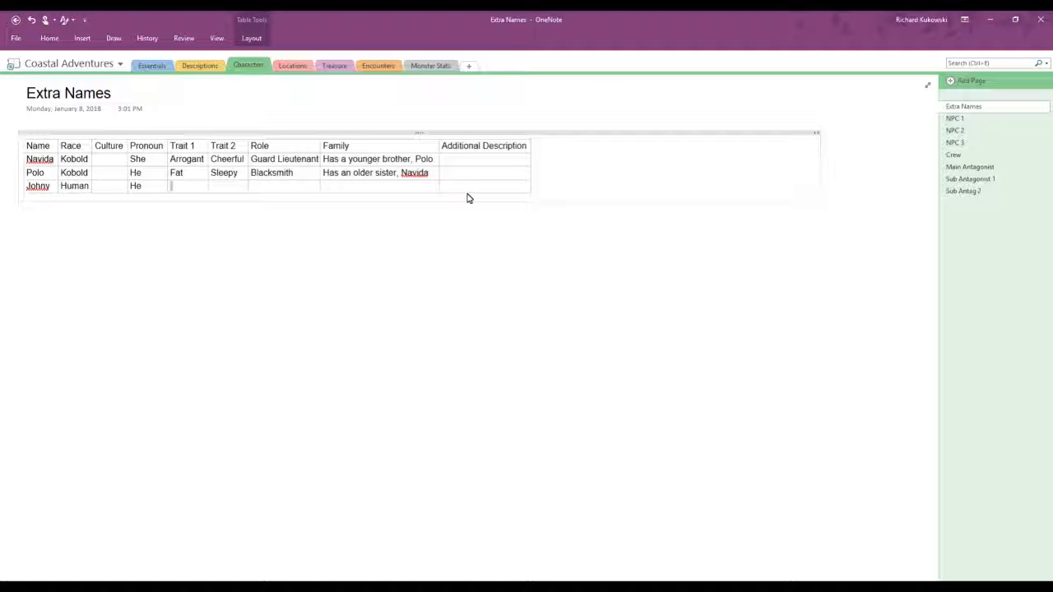
{"action": "type", "text": "C"}
{"action": "key", "text": "BackSpace"}
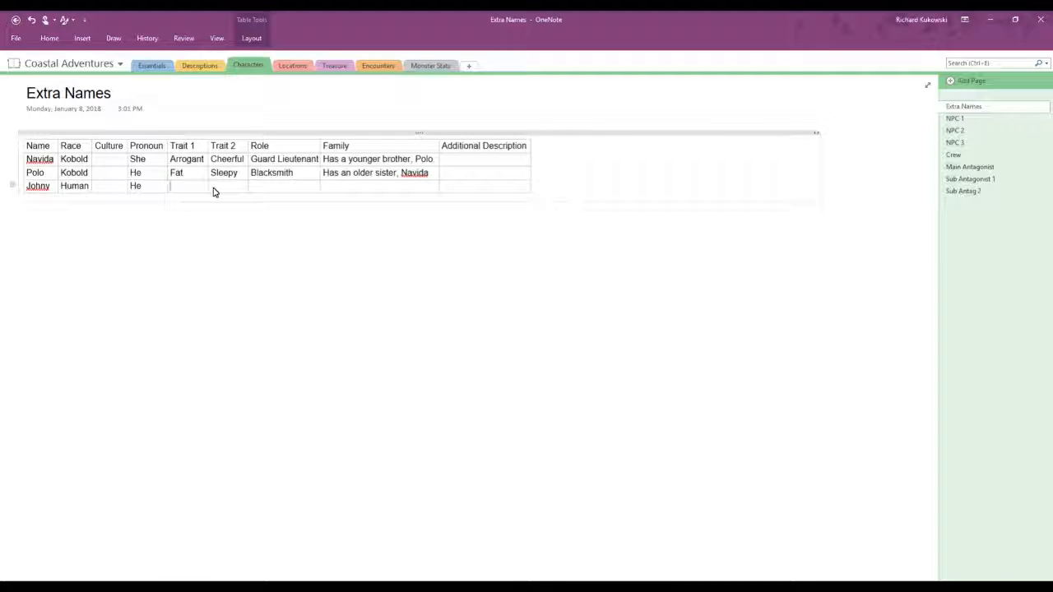
Step: Clear the roles of Navida and Polo and enter "Blacksmith" as Navida's role
{"action": "left_click", "coordinate": [298, 191]}
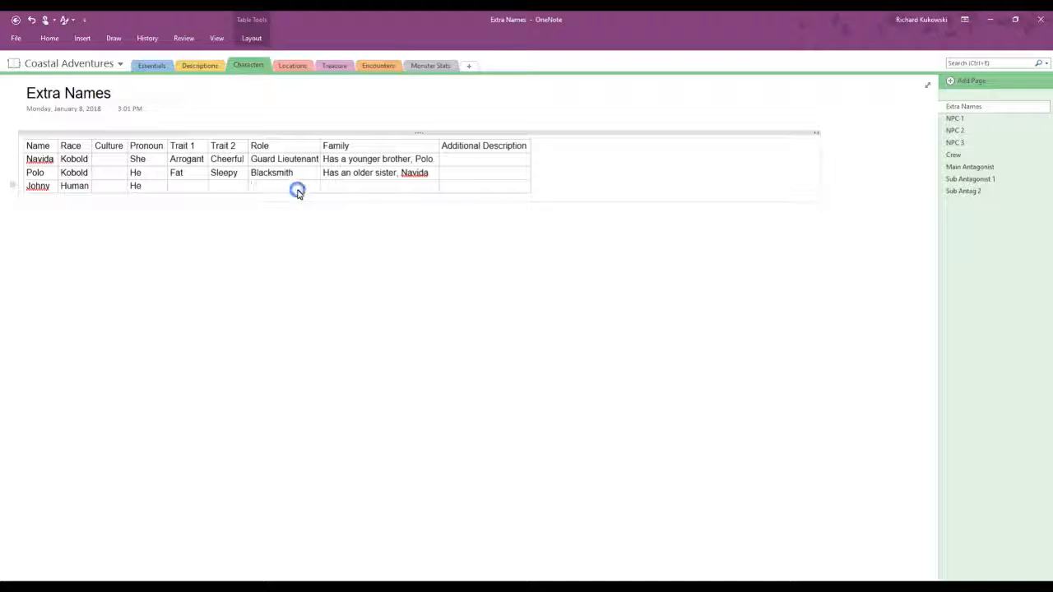
{"action": "left_click_drag", "start_coordinate": [301, 174], "coordinate": [288, 161]}
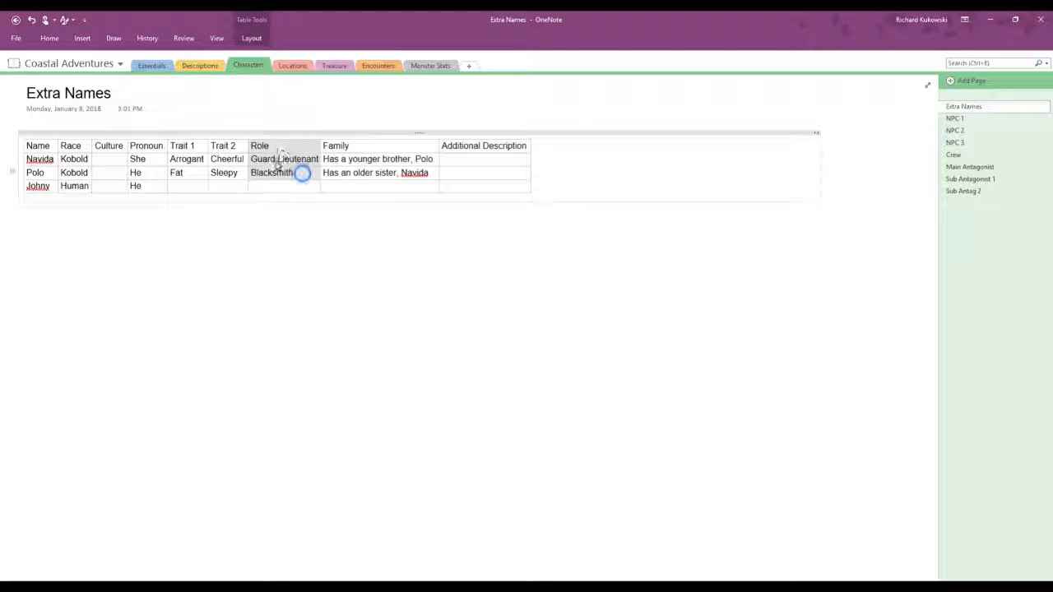
{"action": "key", "text": "Delete"}
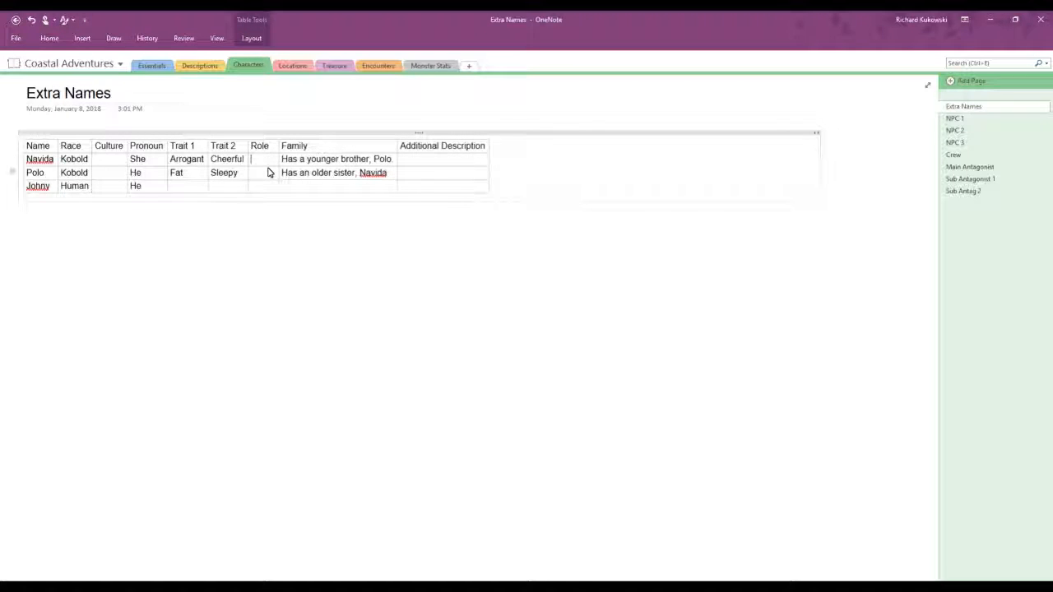
{"action": "type", "text": "Blacksmith"}
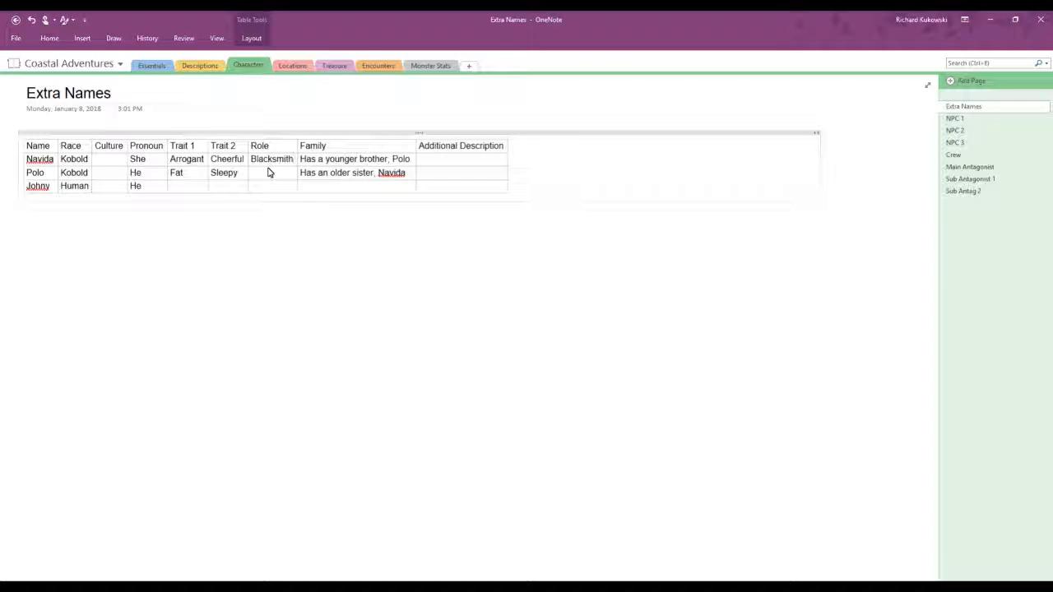
{"action": "type", "text": "Guard Lieutenant"}
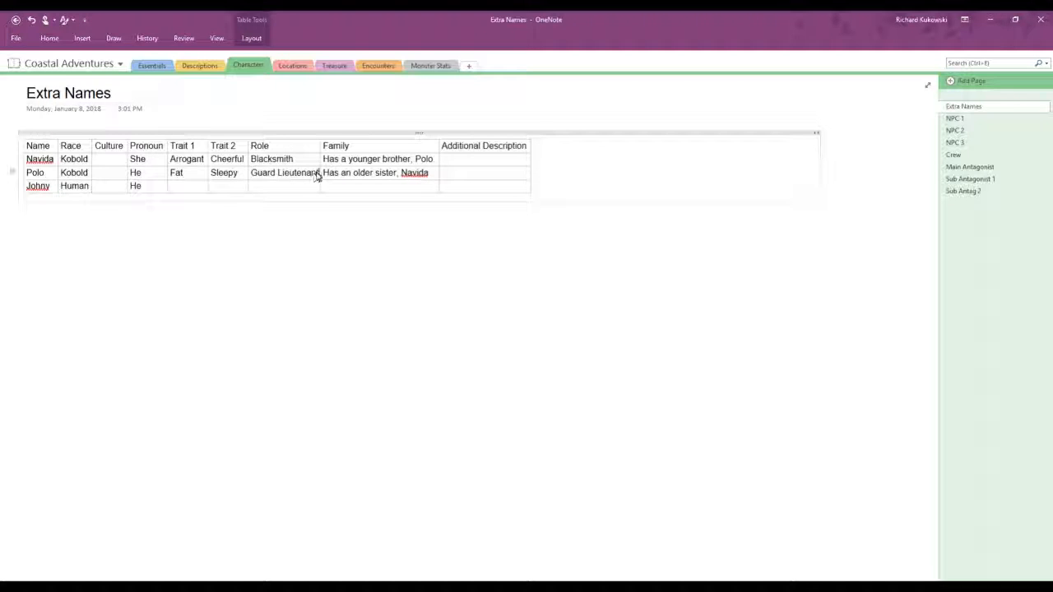
Step: Replace Polo's role with "Harbor master"
{"action": "left_click_drag", "start_coordinate": [319, 174], "coordinate": [238, 181]}
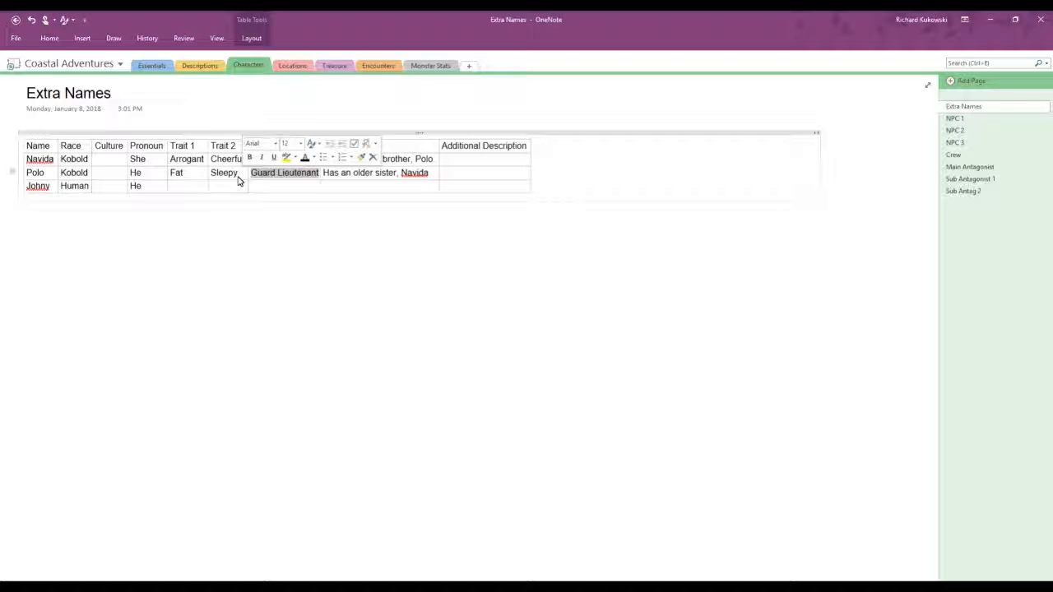
{"action": "type", "text": "Ha"}
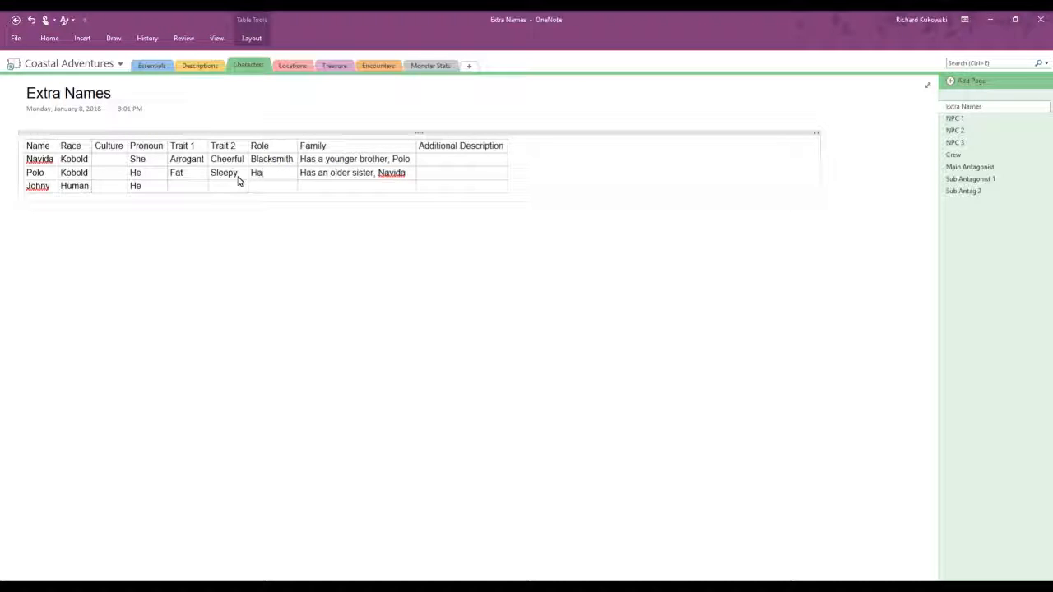
{"action": "type", "text": "rbor master"}
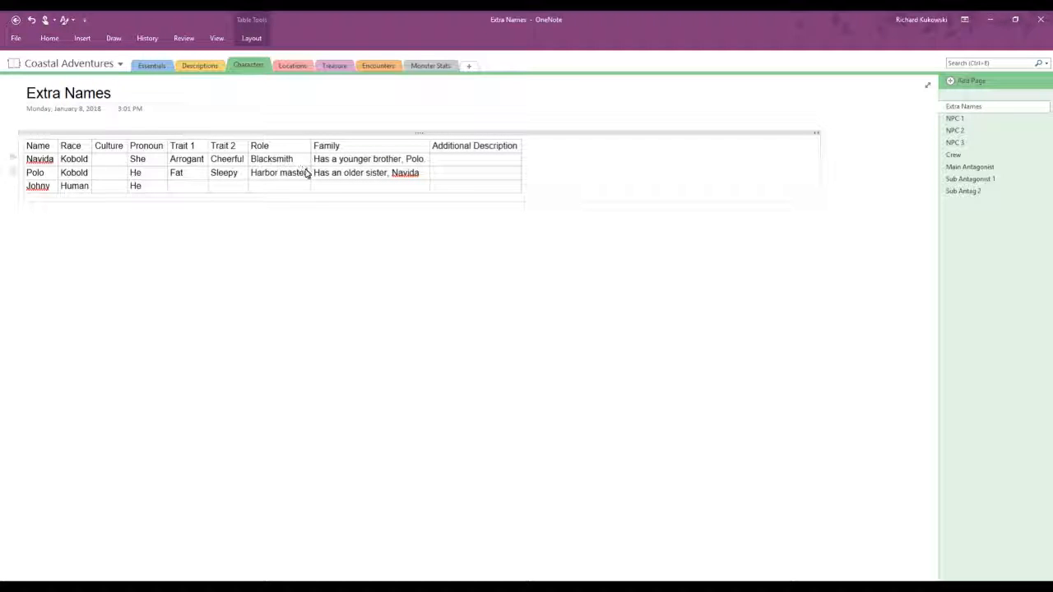
Step: Replace Polo's role with "Mage"
{"action": "left_click_drag", "start_coordinate": [306, 174], "coordinate": [259, 176]}
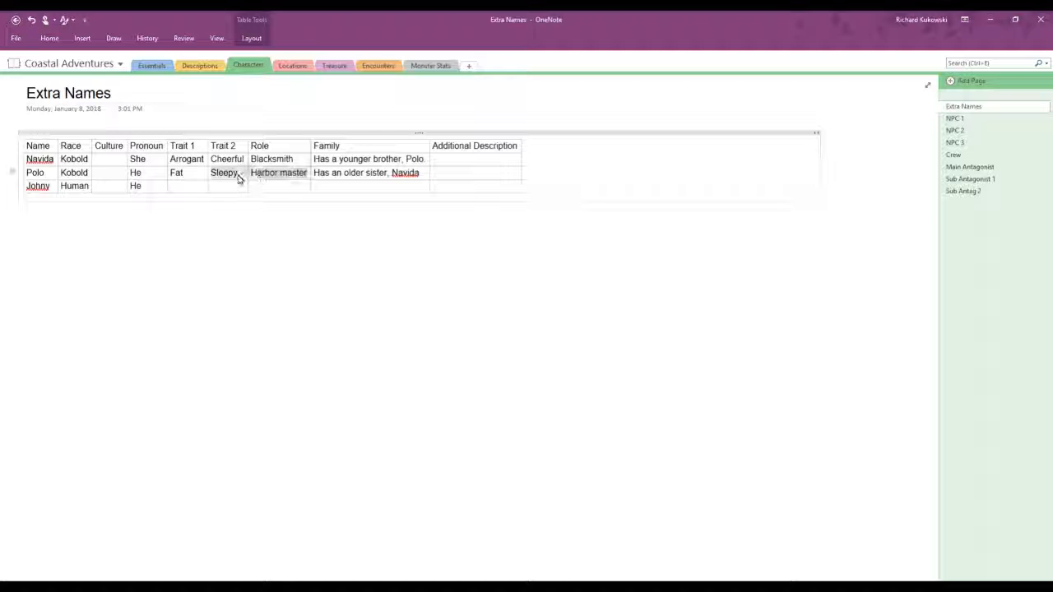
{"action": "mouse_move", "coordinate": [255, 179]}
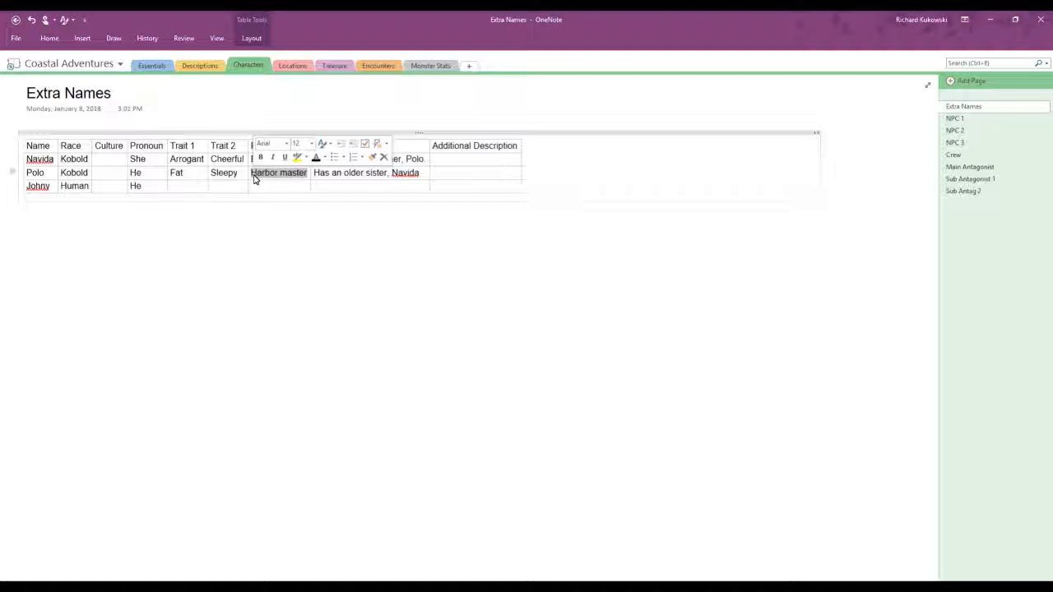
{"action": "type", "text": "Mage"}
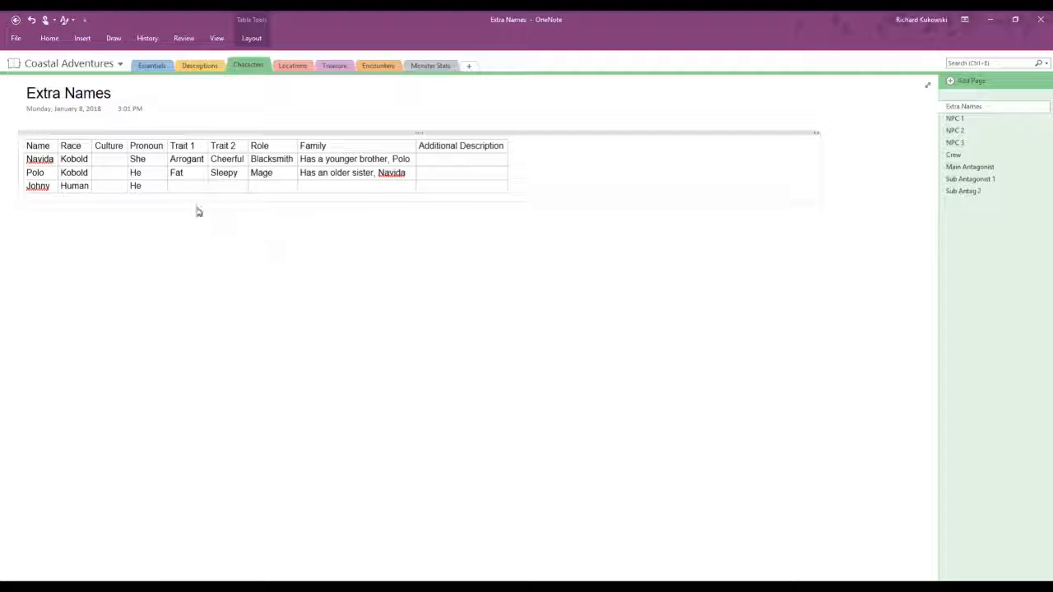
{"action": "left_click", "coordinate": [288, 193]}
{"action": "left_click_drag", "start_coordinate": [293, 162], "coordinate": [255, 162]}
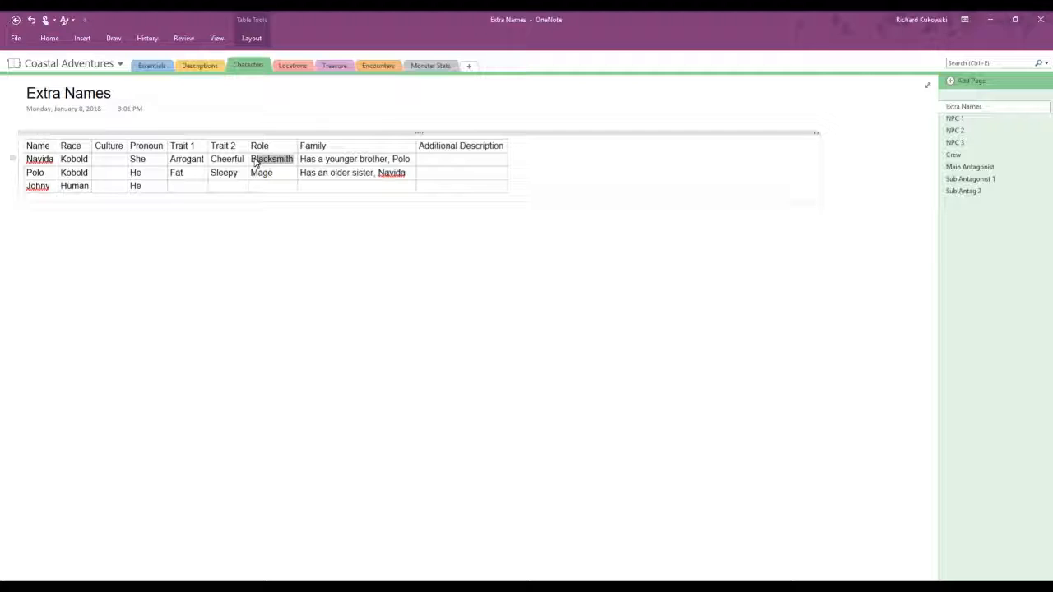
{"action": "left_click", "coordinate": [273, 186]}
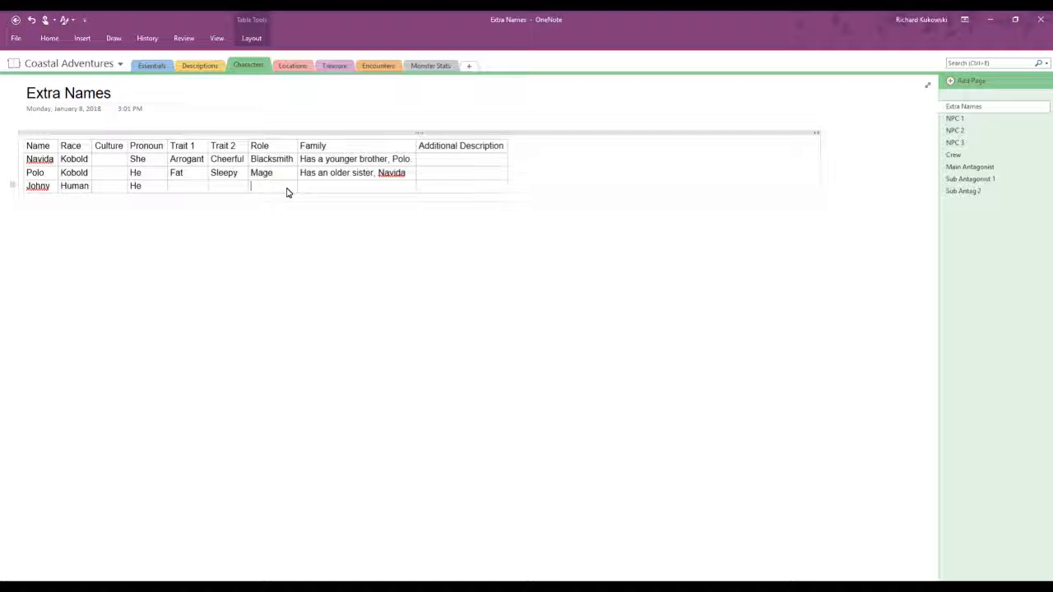
Step: Replace the roles of both Navida and Polo in the Extra Names table with "Noble"
{"action": "type", "text": "Noble"}
{"action": "key", "text": "BackSpace"}
{"action": "key", "text": "BackSpace"}
{"action": "key", "text": "BackSpace"}
{"action": "key", "text": "BackSpace"}
{"action": "key", "text": "BackSpace"}
{"action": "key", "text": "BackSpace"}
{"action": "left_click_drag", "start_coordinate": [277, 173], "coordinate": [276, 166]}
{"action": "key", "text": "Delete"}
{"action": "type", "text": "Nobl"}
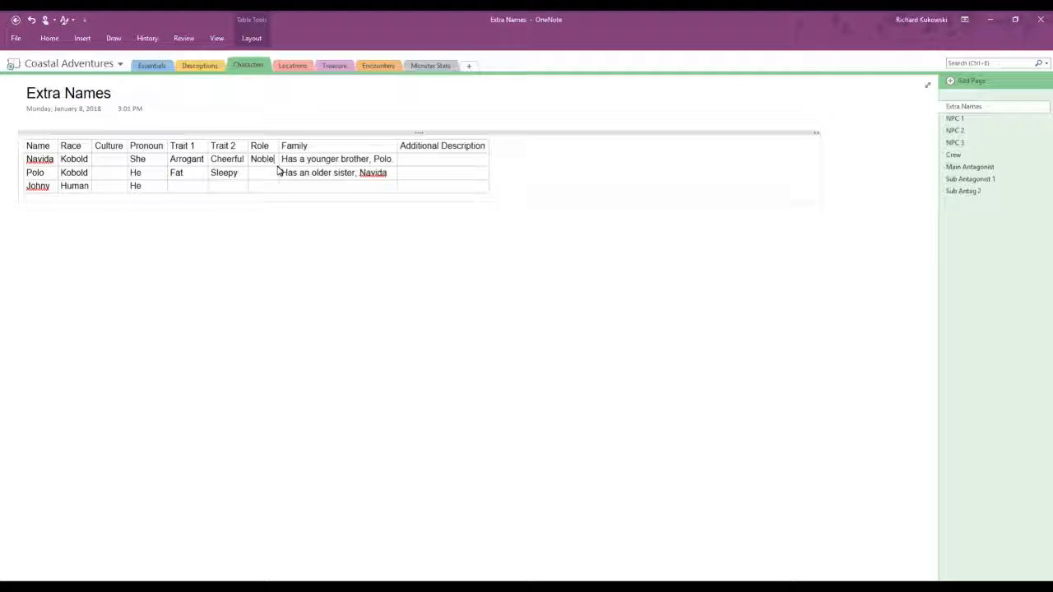
{"action": "left_click", "coordinate": [265, 175]}
{"action": "type", "text": "Noble"}
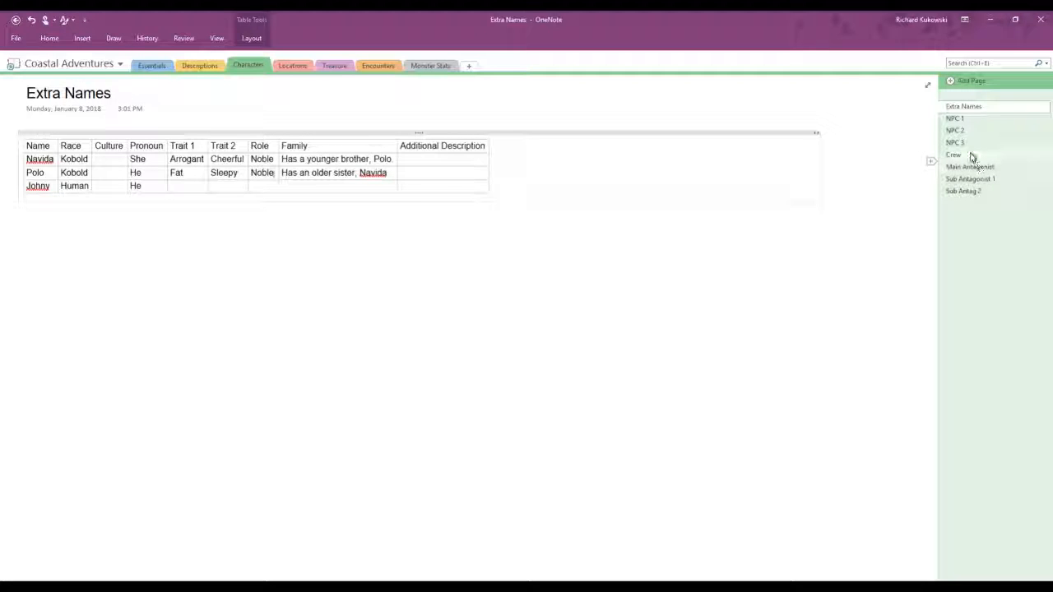
Step: Look through the NPC, Crew, Main Antagonist and sub antagonist pages of the Characters section, ending back on Extra Names
{"action": "left_click", "coordinate": [959, 120]}
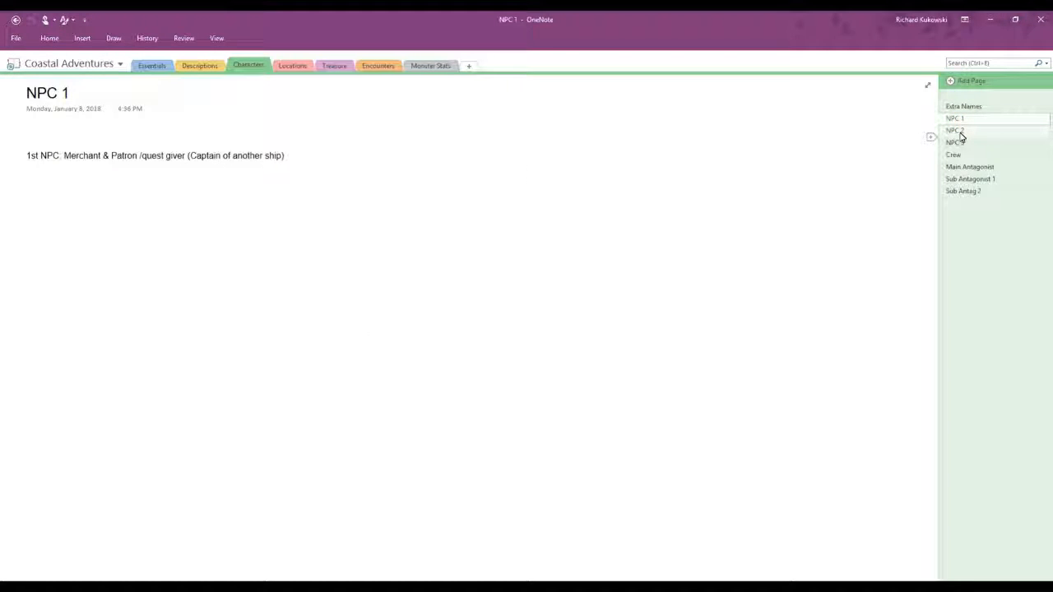
{"action": "left_click", "coordinate": [958, 131]}
{"action": "left_click", "coordinate": [959, 144]}
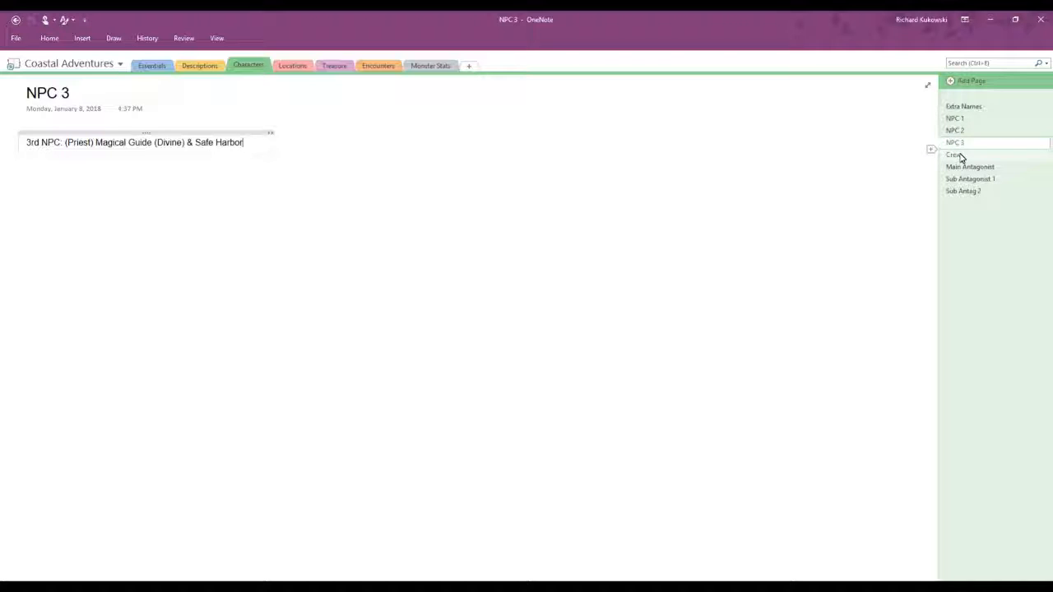
{"action": "left_click", "coordinate": [956, 156]}
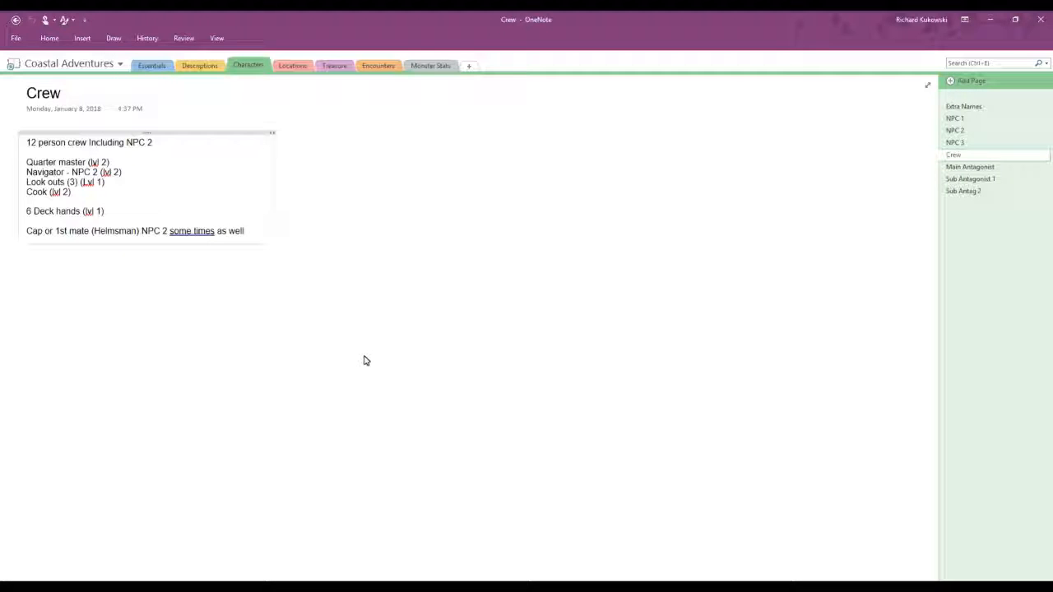
{"action": "left_click", "coordinate": [987, 169]}
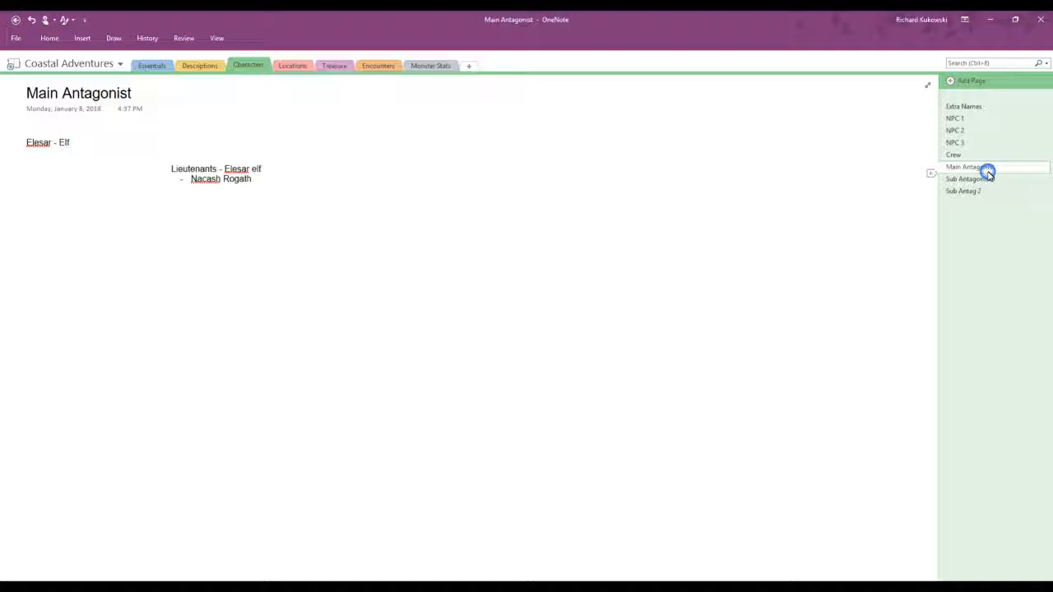
{"action": "left_click", "coordinate": [968, 180]}
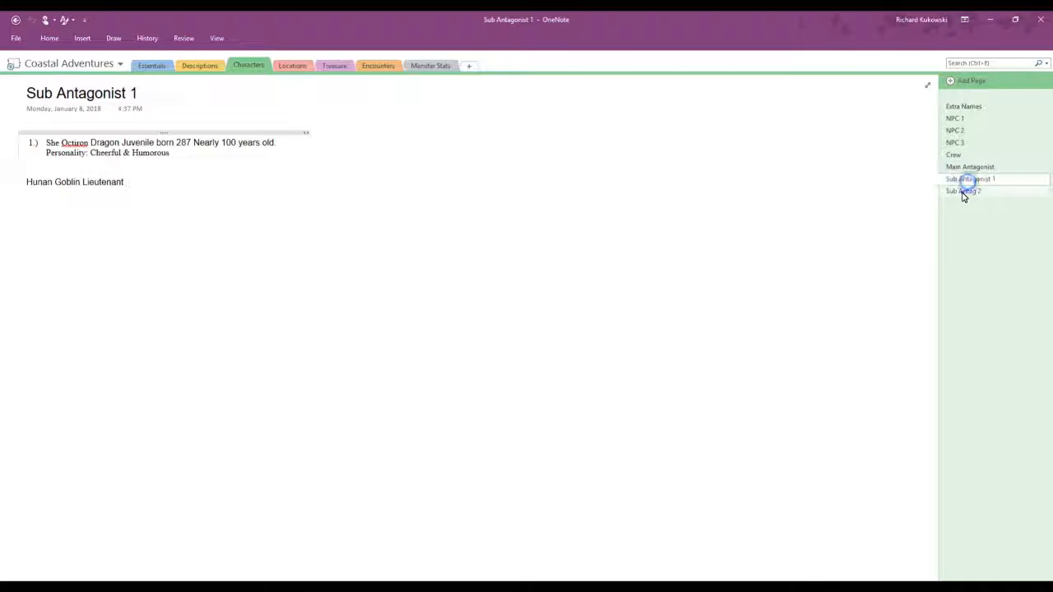
{"action": "left_click", "coordinate": [963, 190]}
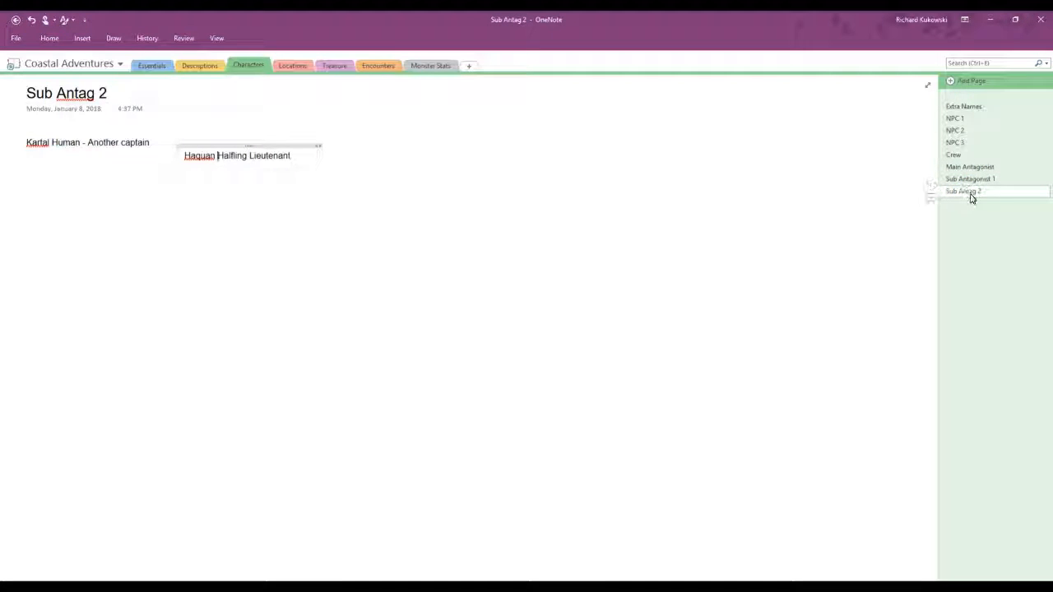
{"action": "left_click", "coordinate": [959, 107]}
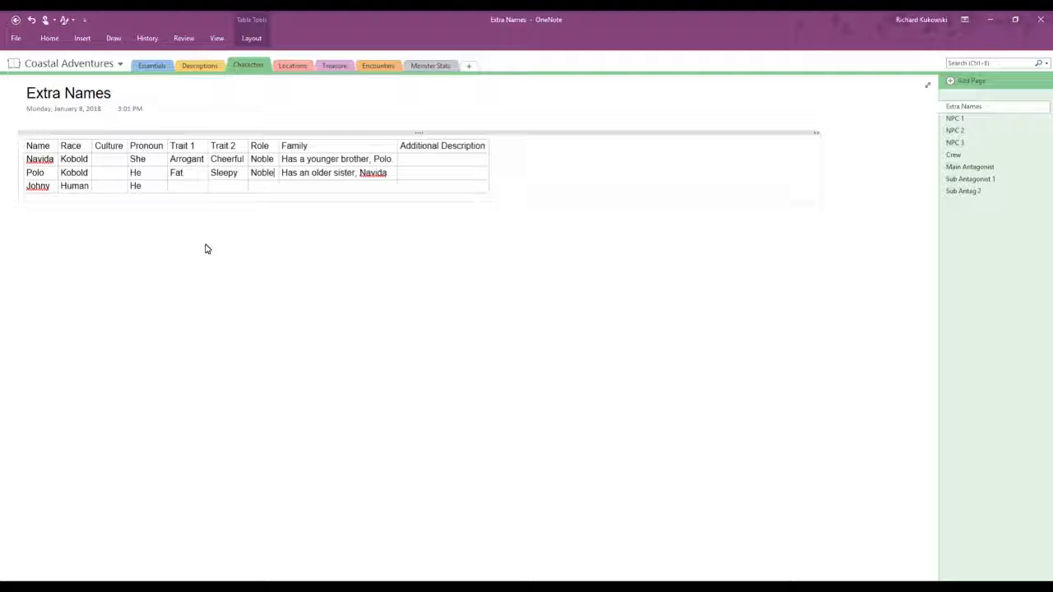
Step: Look over the Locations, Descriptions and Characters sections of Coastal Adventures, ending on the Planning page in Essentials
{"action": "left_click", "coordinate": [295, 66]}
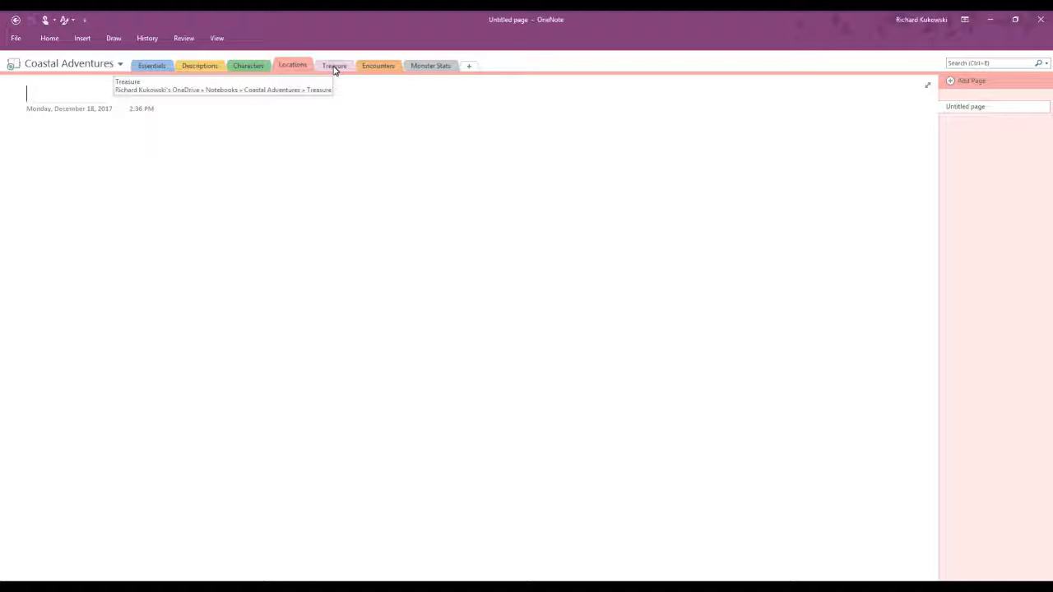
{"action": "left_click", "coordinate": [205, 65]}
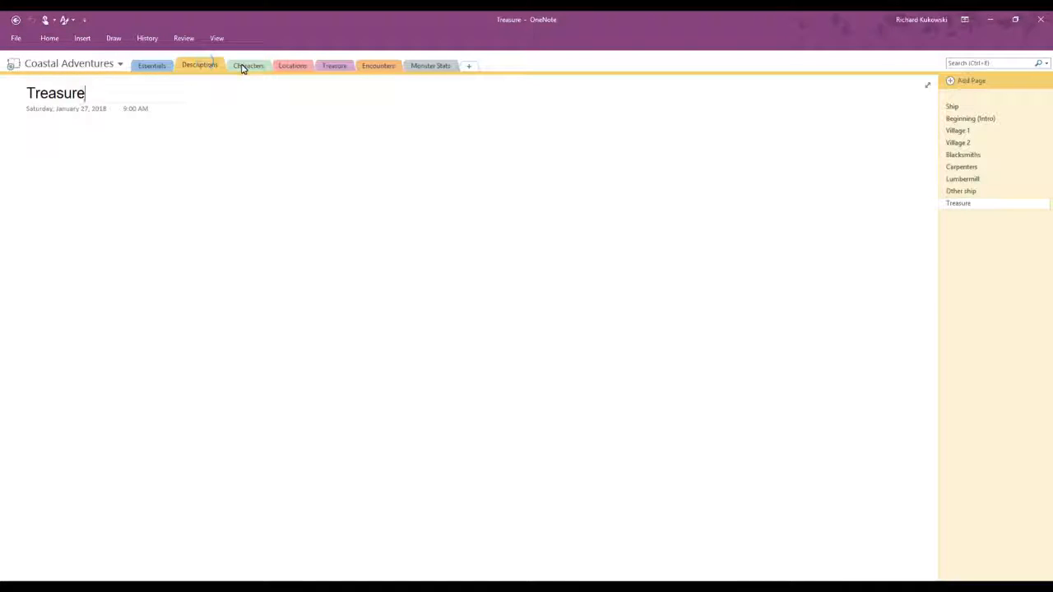
{"action": "left_click", "coordinate": [243, 66]}
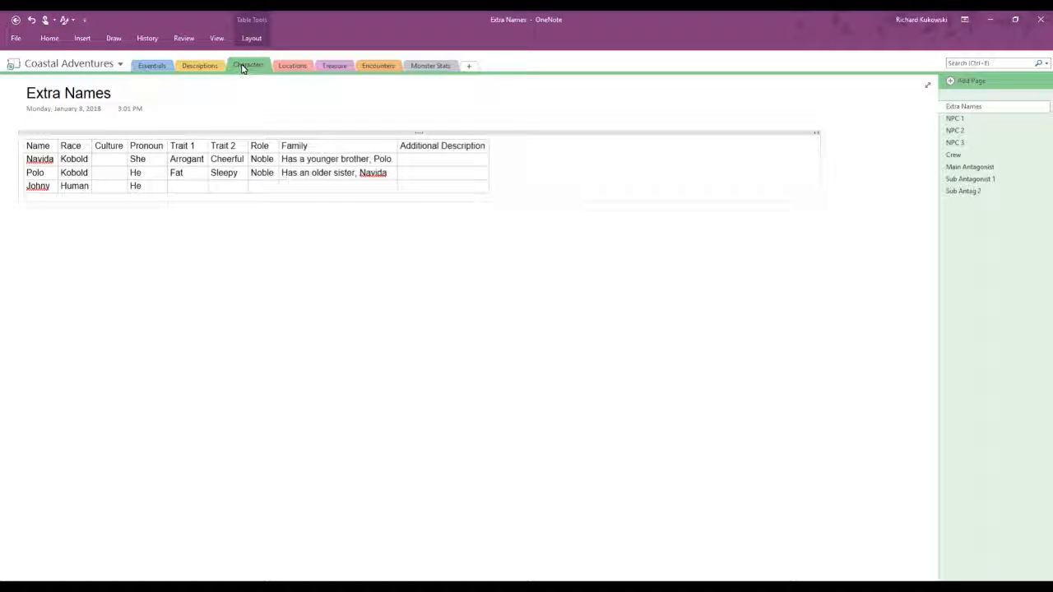
{"action": "left_click", "coordinate": [182, 70]}
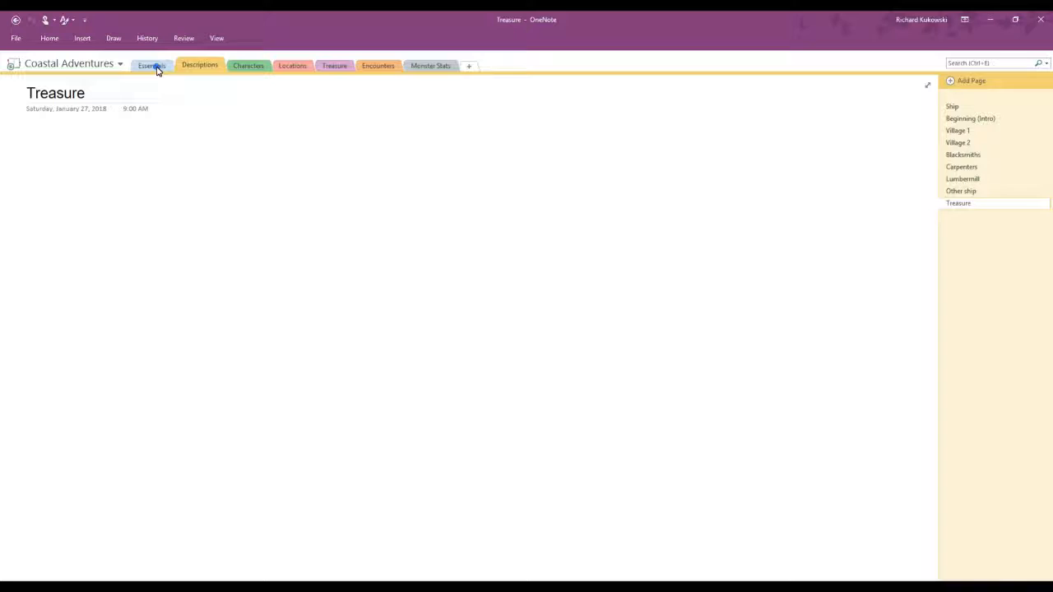
{"action": "left_click", "coordinate": [155, 67]}
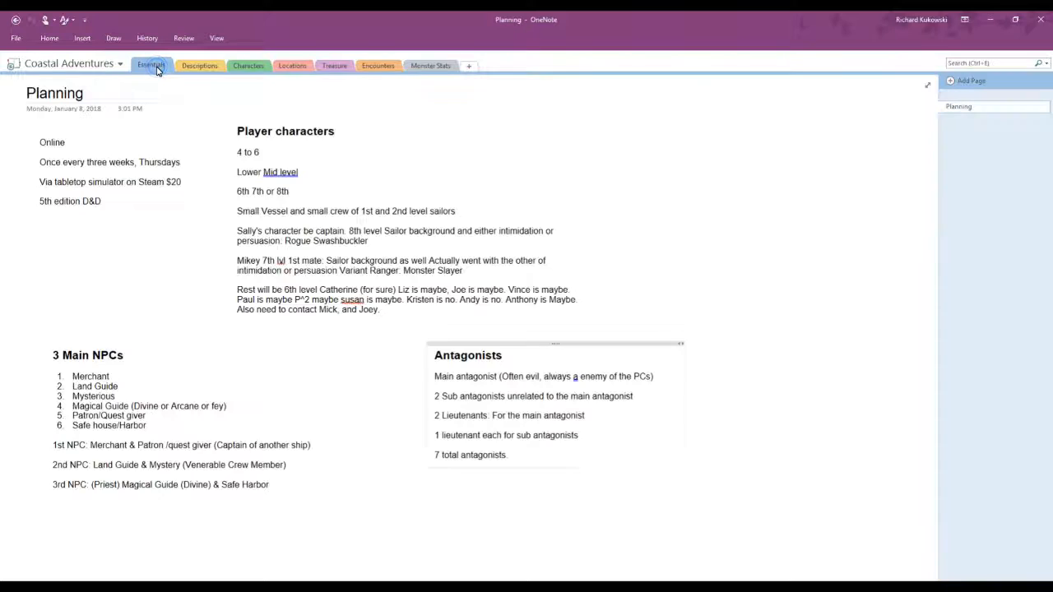
Step: Open the Rolling Blind notebook and review its Essentials pages from Mono Episode 1 through Charts and such
{"action": "left_click", "coordinate": [12, 41]}
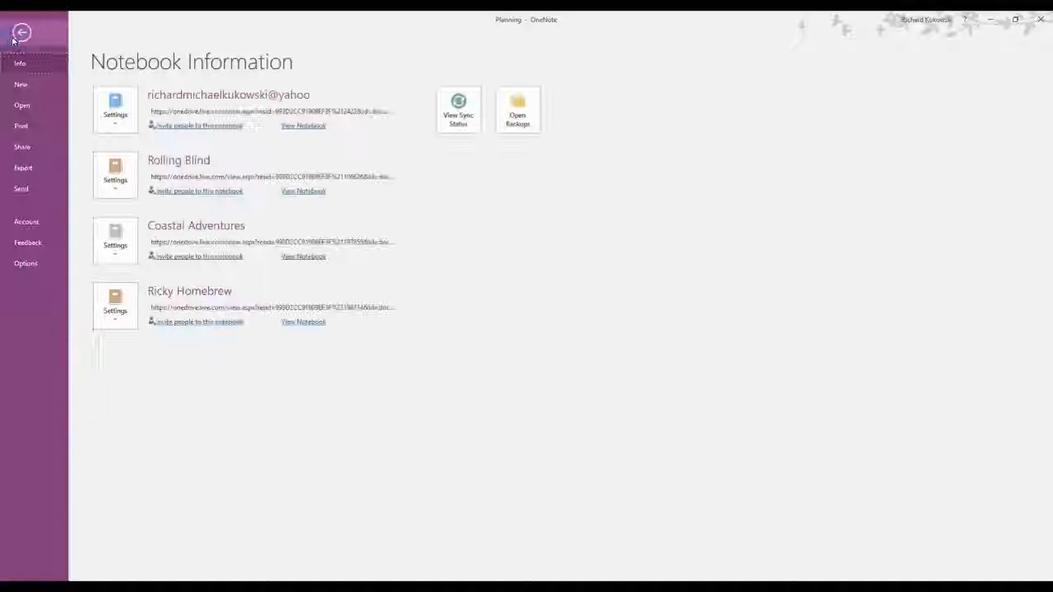
{"action": "left_click", "coordinate": [296, 191]}
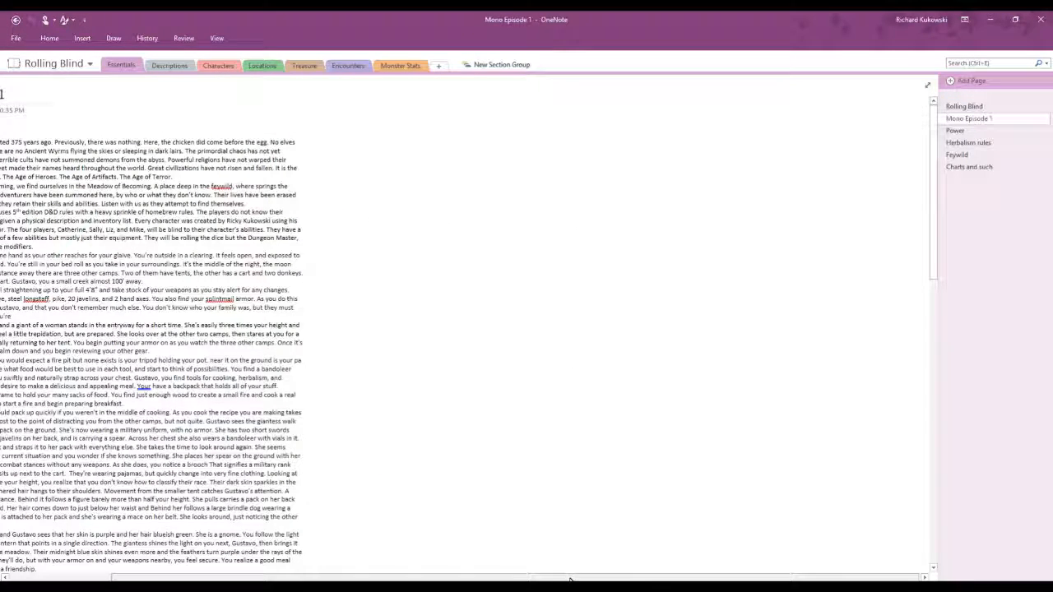
{"action": "scroll", "coordinate": [543, 579], "scroll_direction": "left", "scroll_amount": 2}
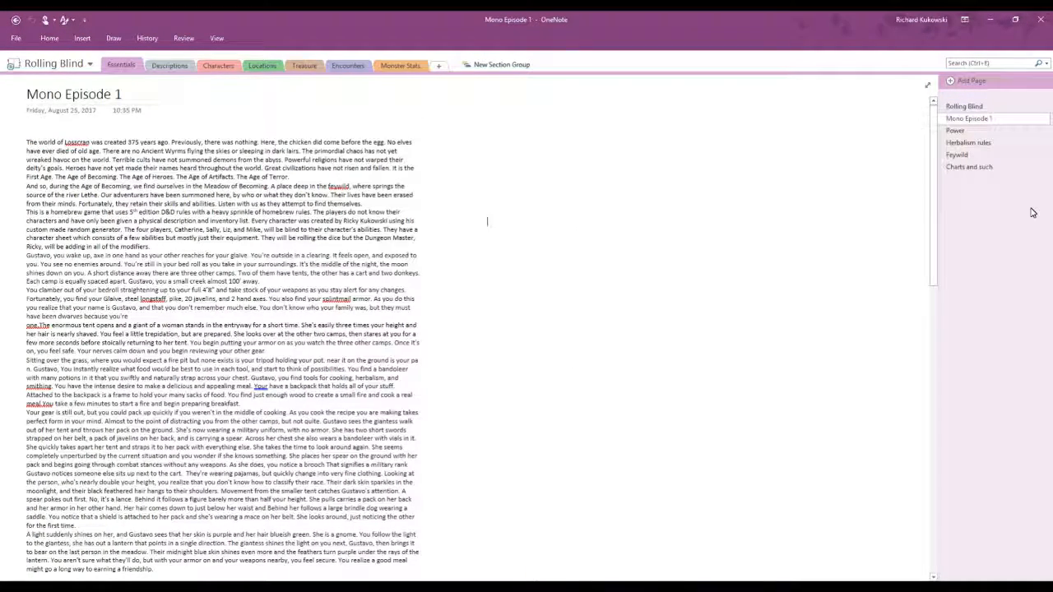
{"action": "left_click", "coordinate": [956, 132]}
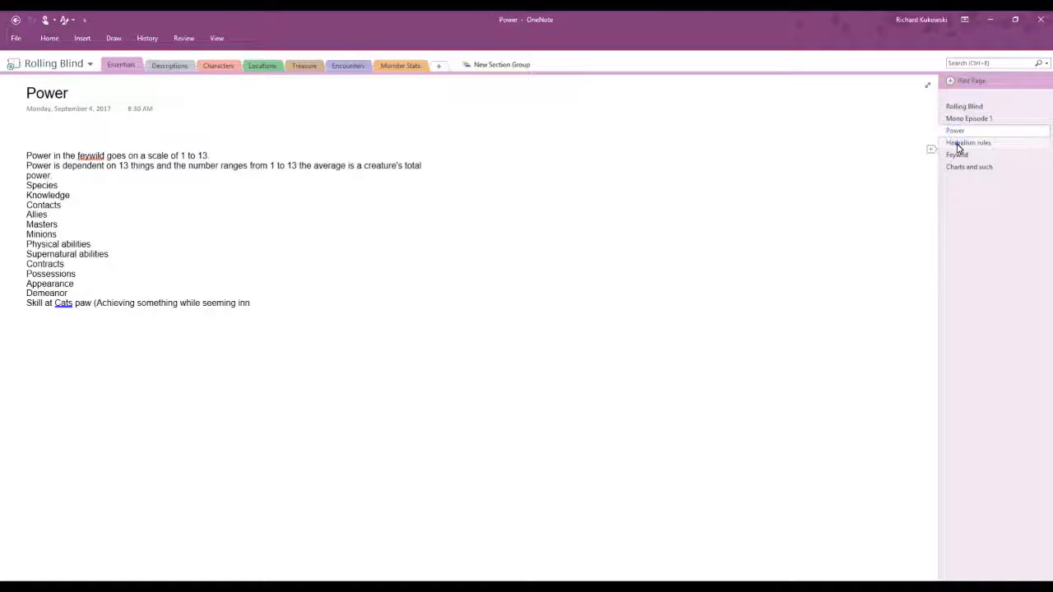
{"action": "left_click", "coordinate": [959, 144]}
{"action": "left_click", "coordinate": [959, 156]}
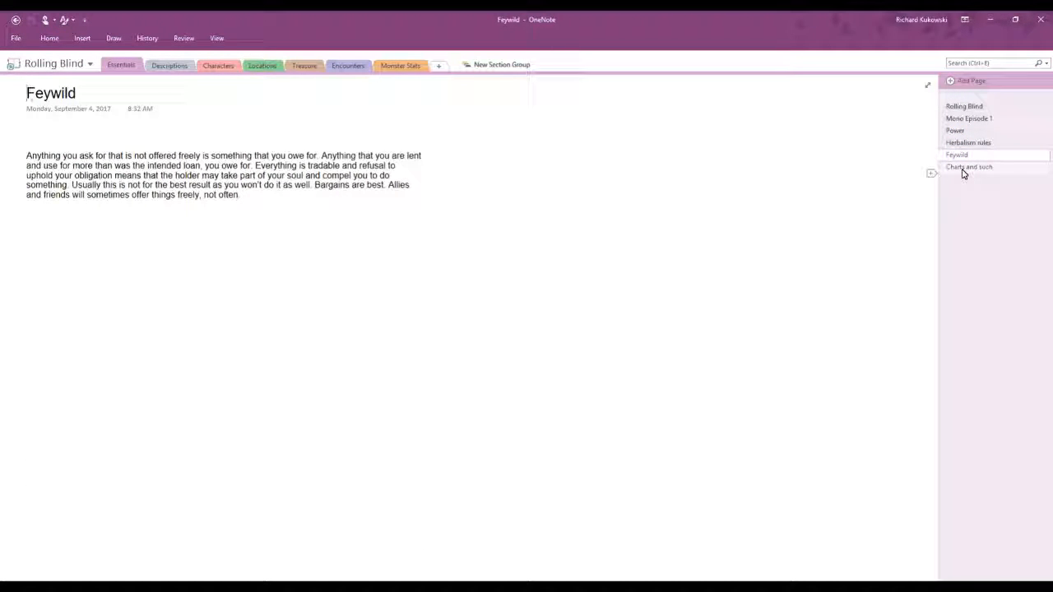
{"action": "left_click", "coordinate": [963, 170]}
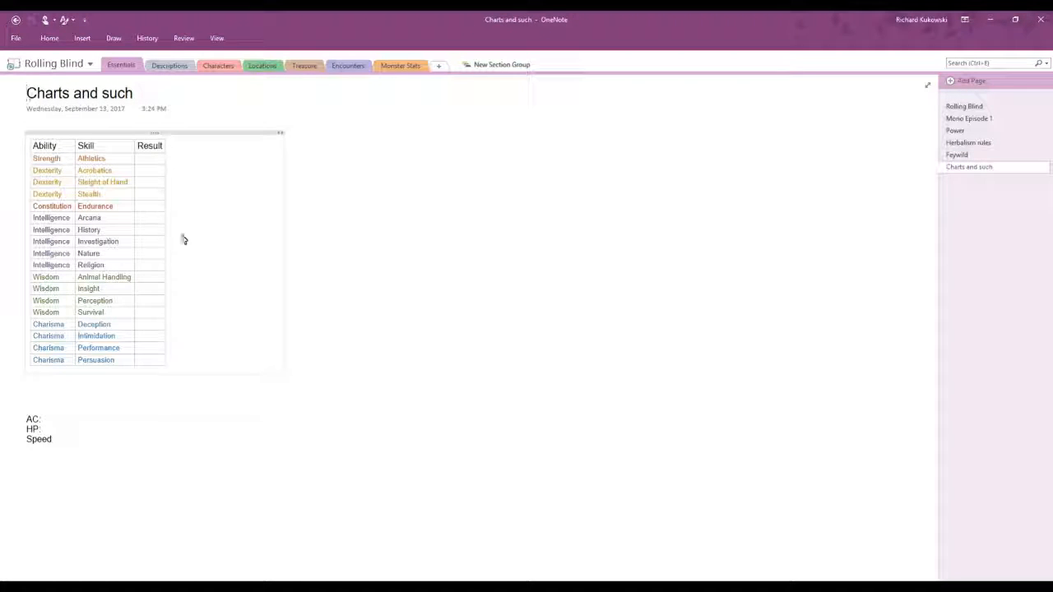
Step: View the Descriptions section of Rolling Blind and the Thurayya - Anya page in its Characters section
{"action": "left_click", "coordinate": [162, 72]}
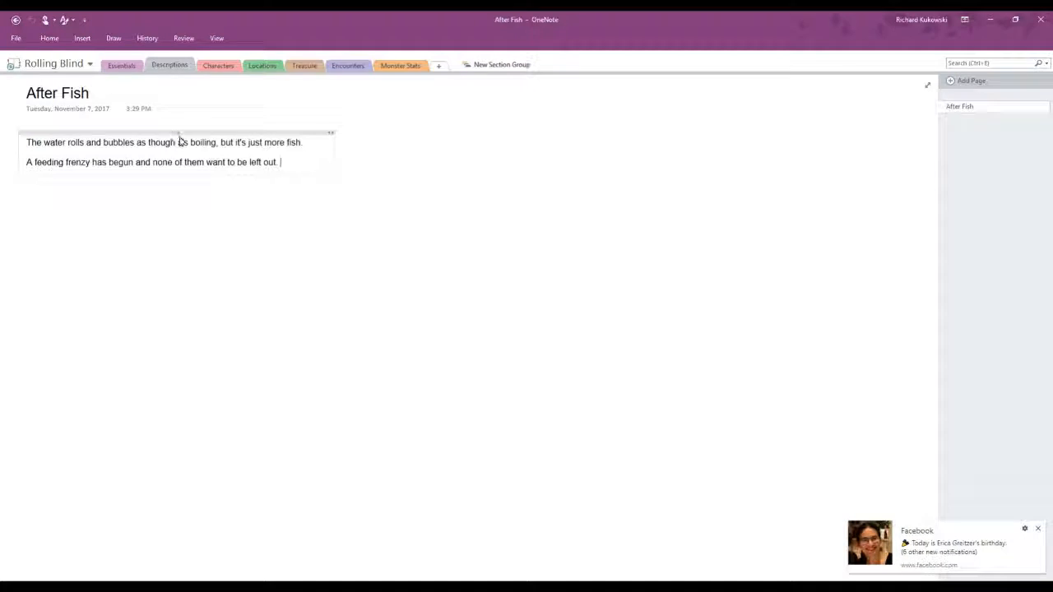
{"action": "left_click", "coordinate": [219, 65]}
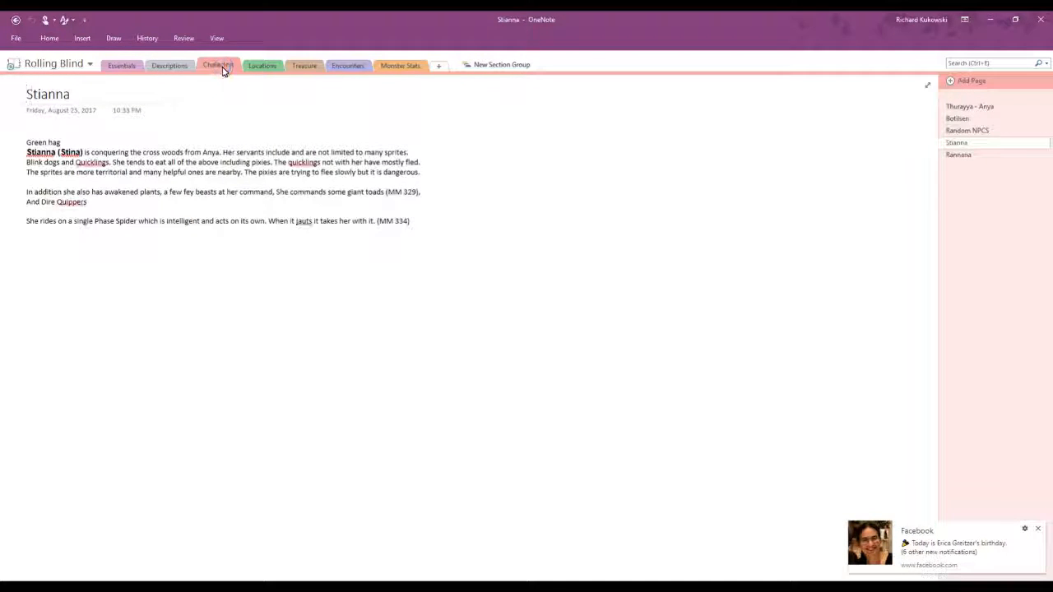
{"action": "left_click", "coordinate": [961, 109]}
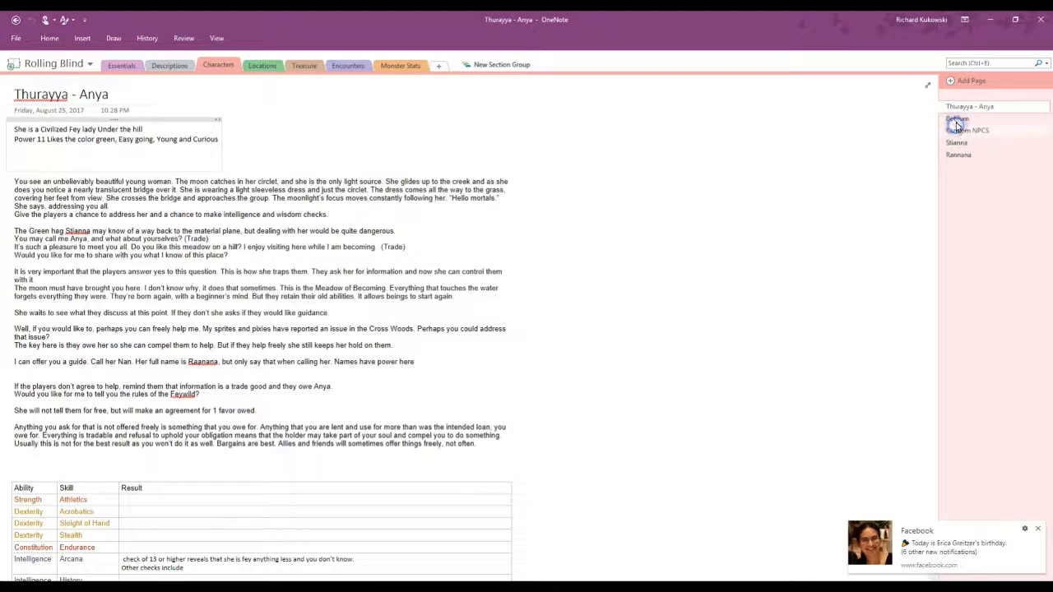
Step: Examine the Random NPCS table from first to last row for names, fey types, courts, genders, traits and power numbers
{"action": "left_click", "coordinate": [961, 130]}
{"action": "scroll", "coordinate": [329, 218], "scroll_direction": "down", "scroll_amount": 1}
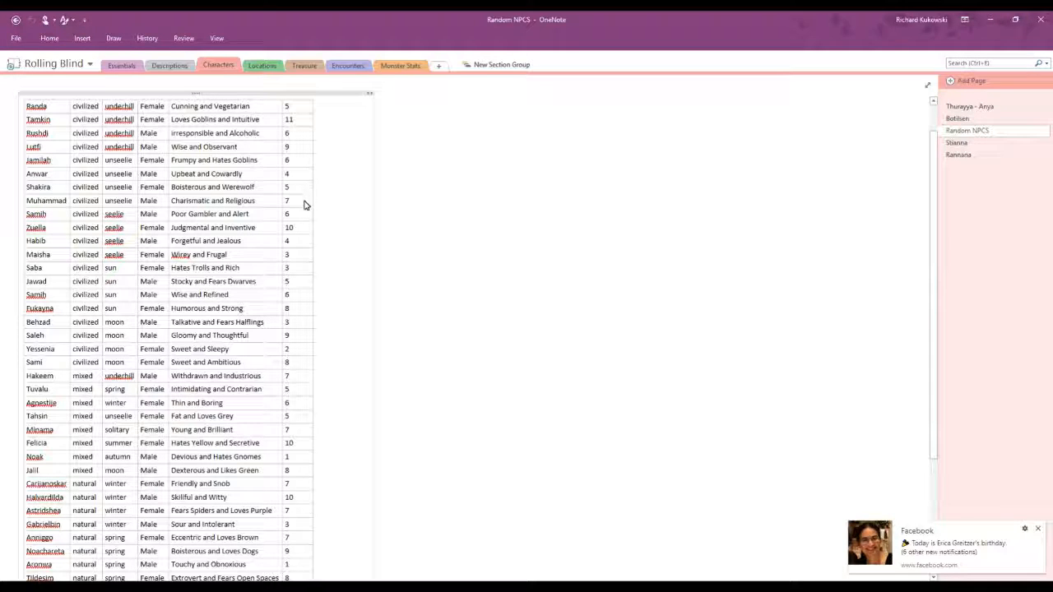
{"action": "scroll", "coordinate": [152, 191], "scroll_direction": "up", "scroll_amount": 1}
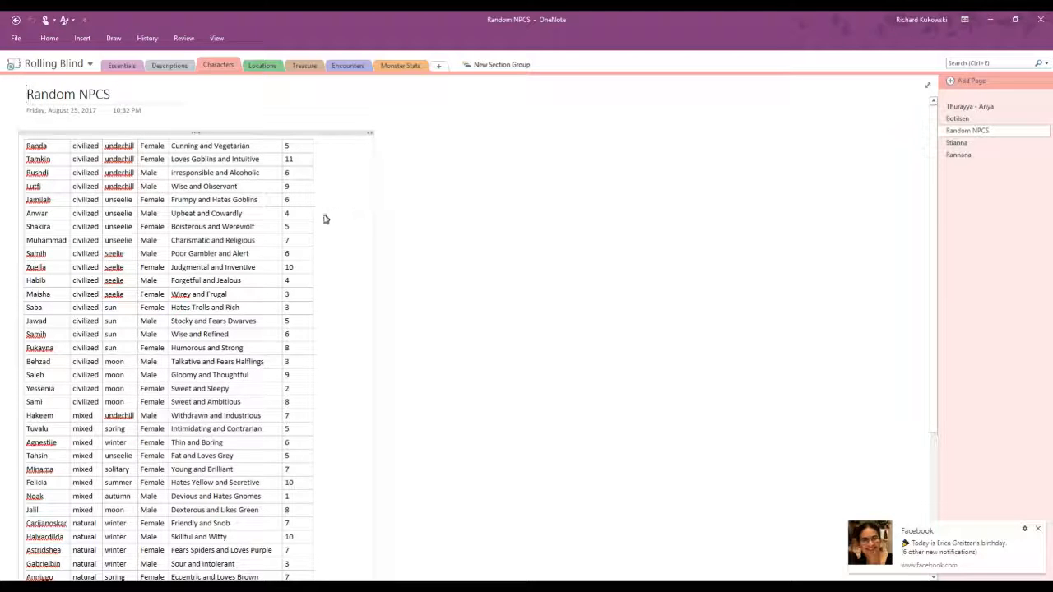
{"action": "scroll", "coordinate": [317, 219], "scroll_direction": "down", "scroll_amount": 1}
{"action": "scroll", "coordinate": [329, 206], "scroll_direction": "up", "scroll_amount": 1}
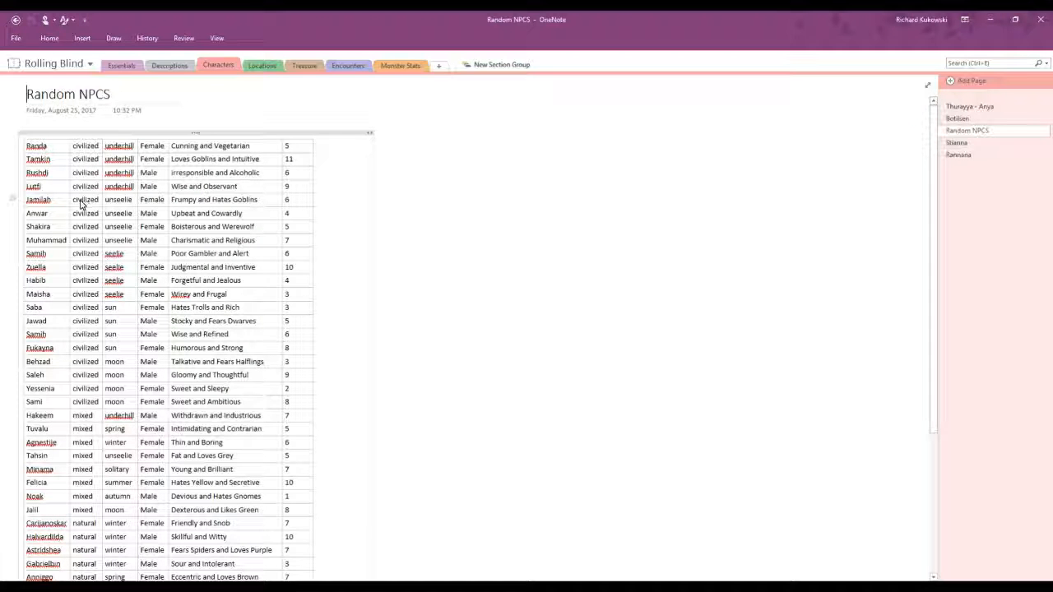
{"action": "scroll", "coordinate": [81, 247], "scroll_direction": "down", "scroll_amount": 5}
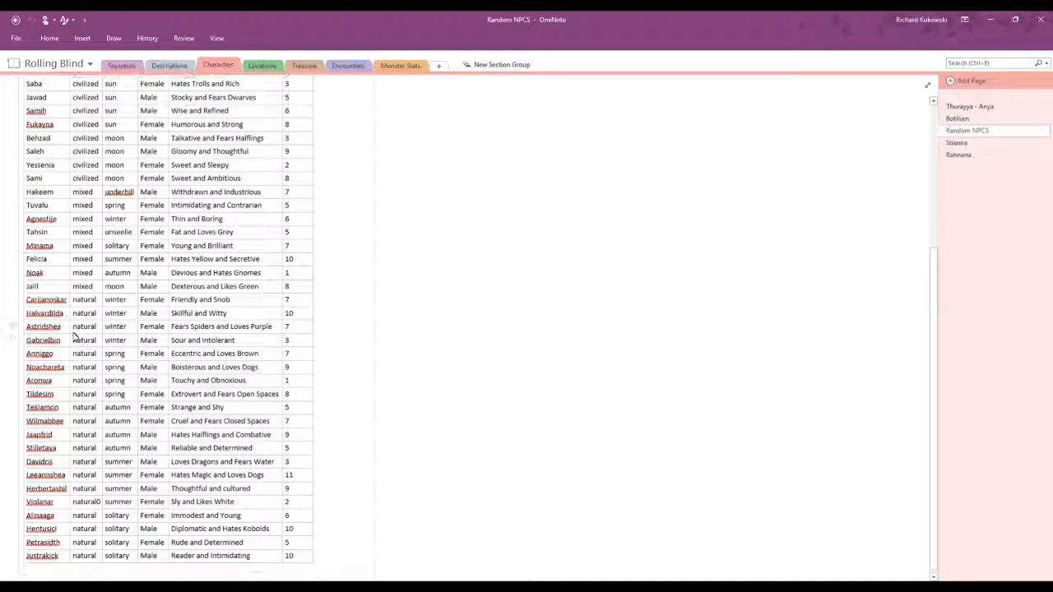
{"action": "scroll", "coordinate": [92, 323], "scroll_direction": "up", "scroll_amount": 4}
{"action": "scroll", "coordinate": [128, 282], "scroll_direction": "up", "scroll_amount": 2}
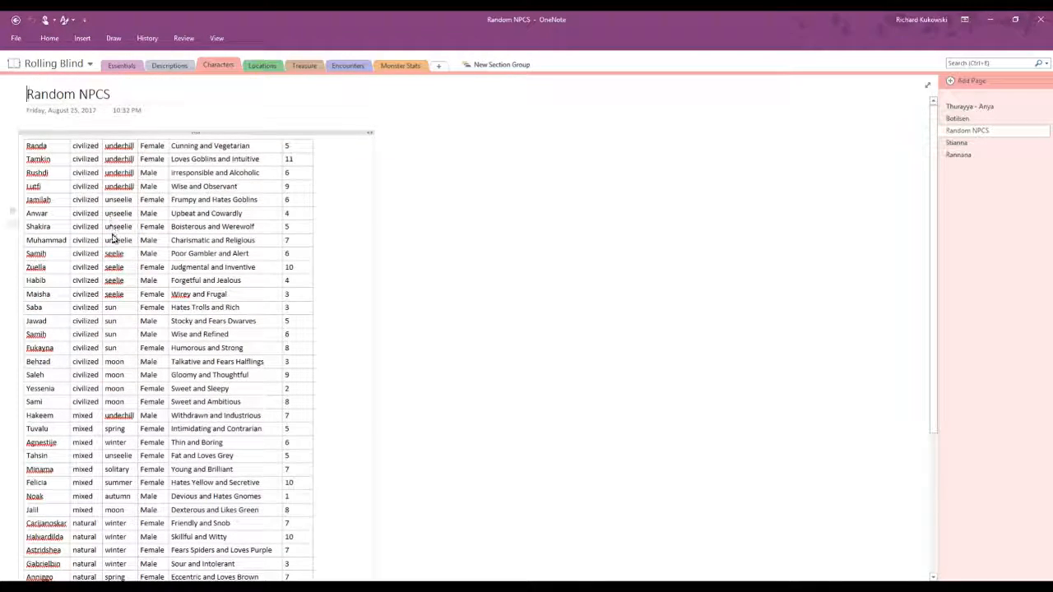
{"action": "scroll", "coordinate": [113, 237], "scroll_direction": "down", "scroll_amount": 4}
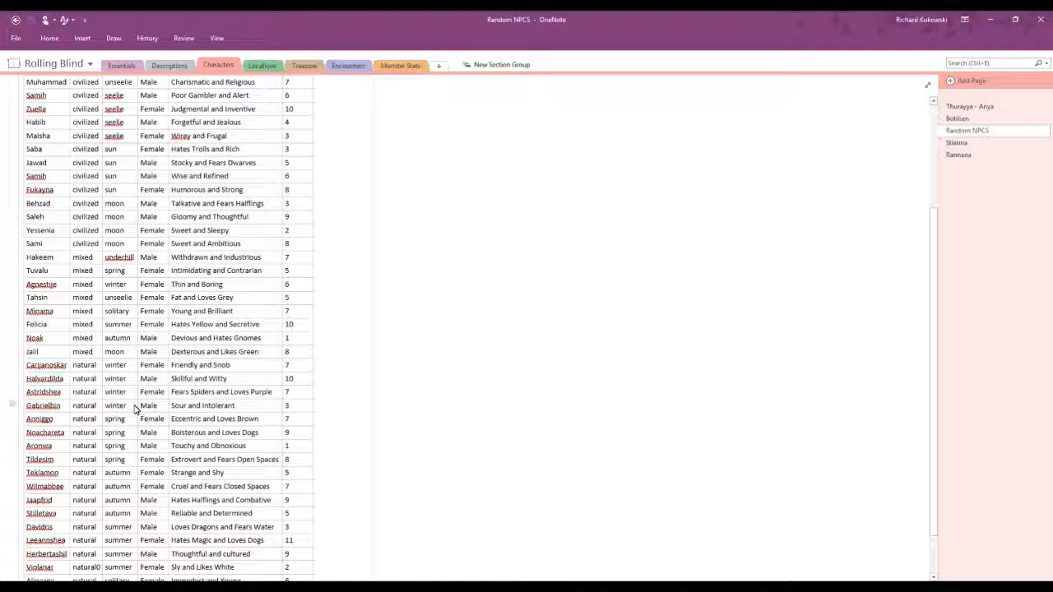
{"action": "scroll", "coordinate": [134, 409], "scroll_direction": "up", "scroll_amount": 3}
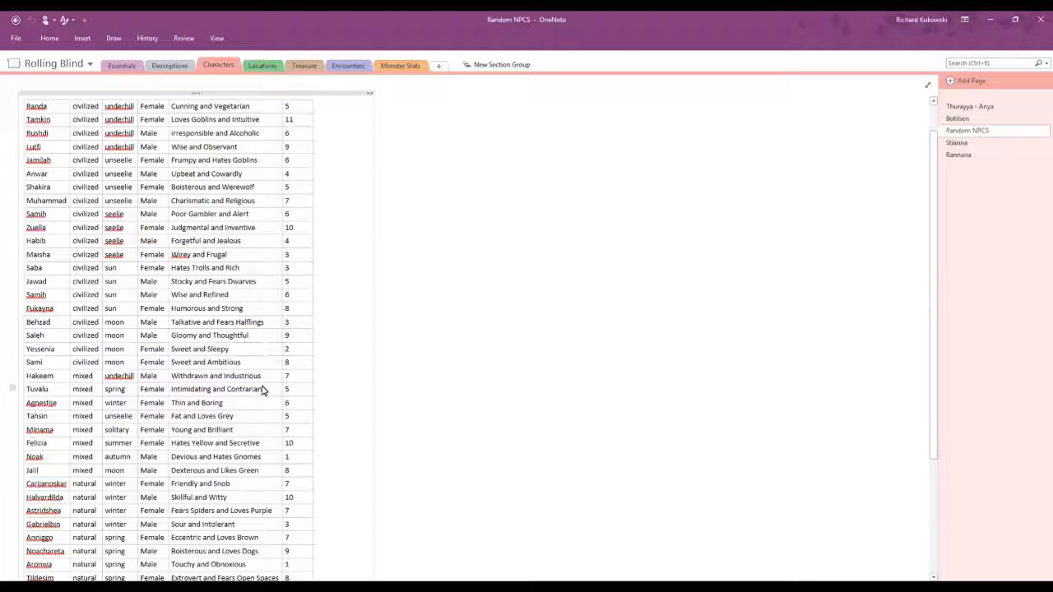
{"action": "left_click", "coordinate": [306, 107]}
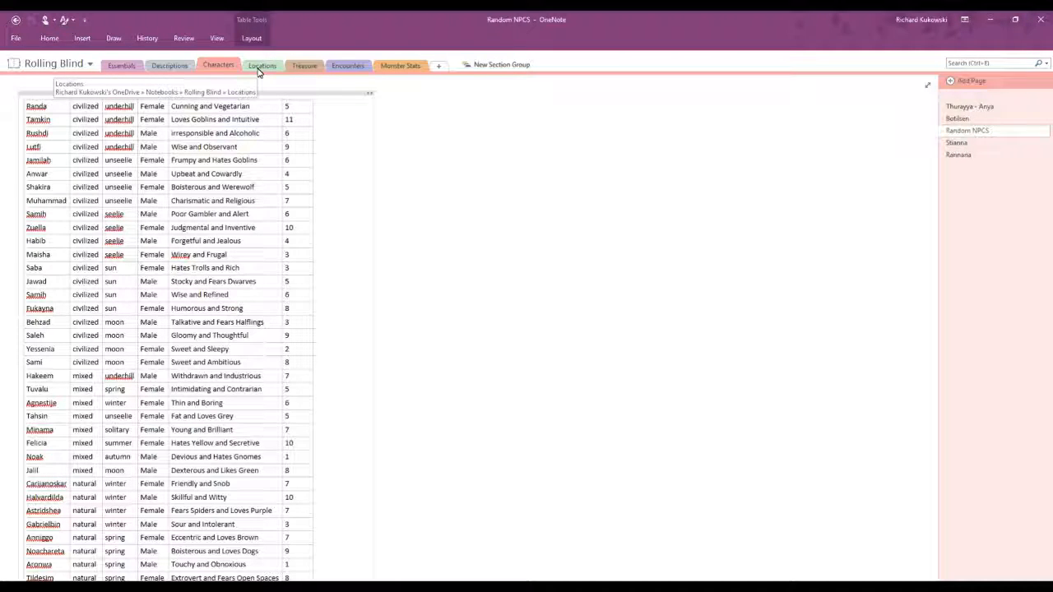
Step: Review the Locations pages from Meadow of Becoming through Earth Lily Alchemist, and open the Monster Stats section
{"action": "left_click", "coordinate": [257, 68]}
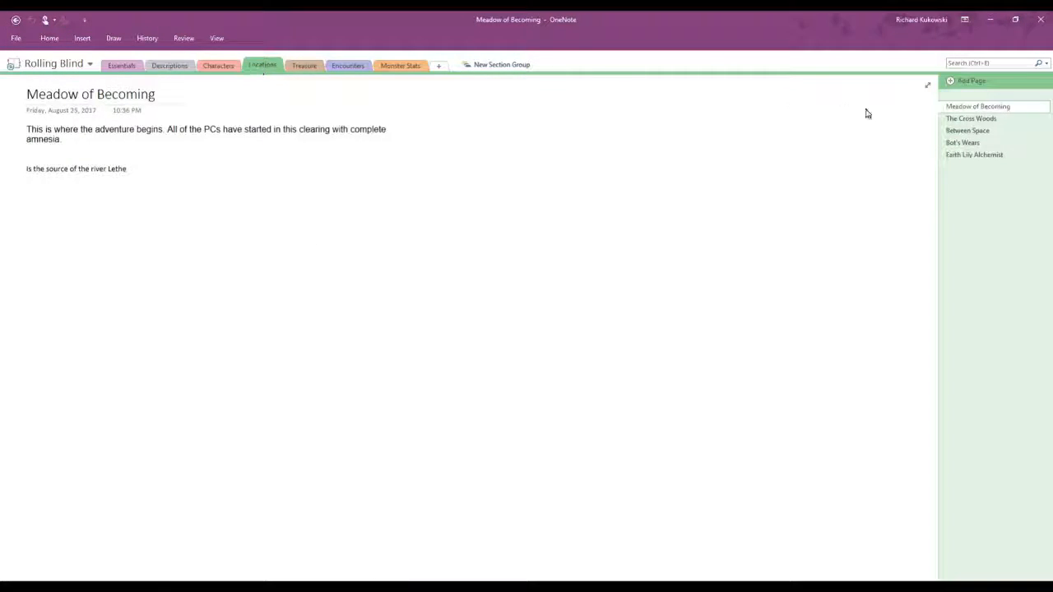
{"action": "left_click", "coordinate": [962, 120]}
{"action": "left_click", "coordinate": [961, 130]}
{"action": "left_click", "coordinate": [960, 143]}
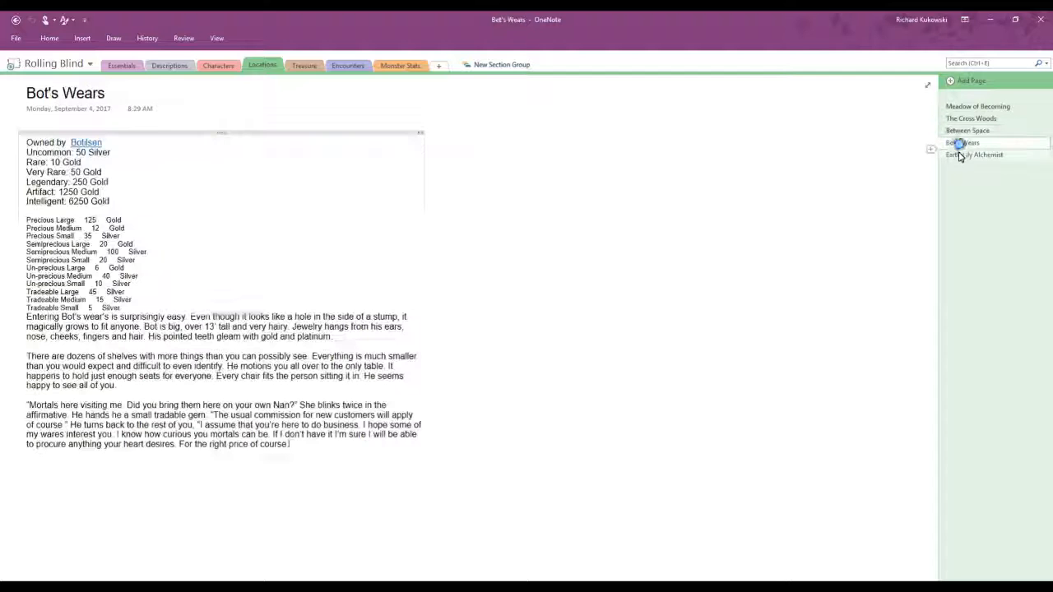
{"action": "left_click", "coordinate": [960, 156]}
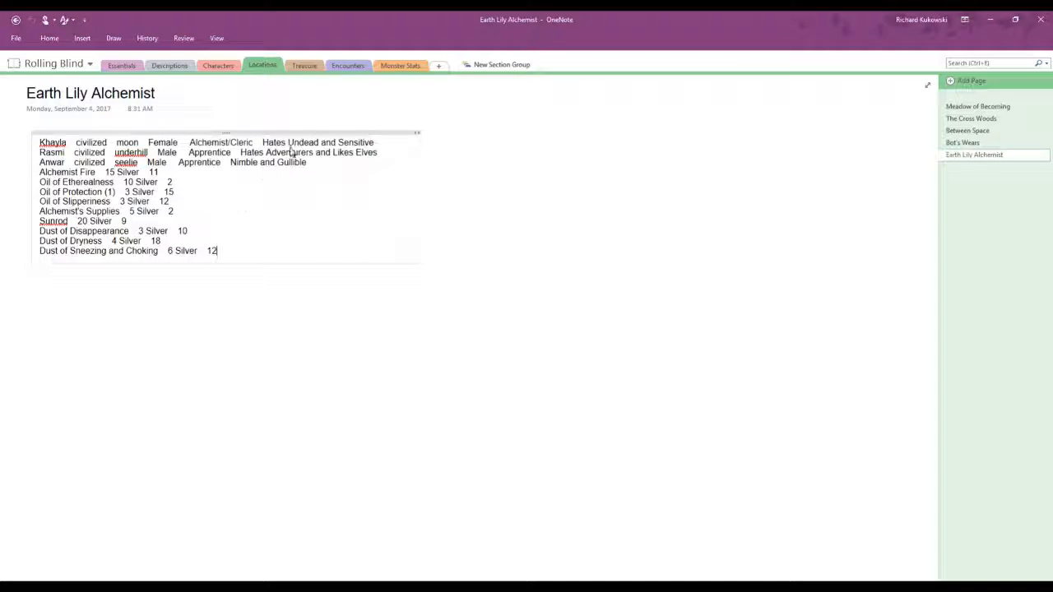
{"action": "left_click", "coordinate": [391, 66]}
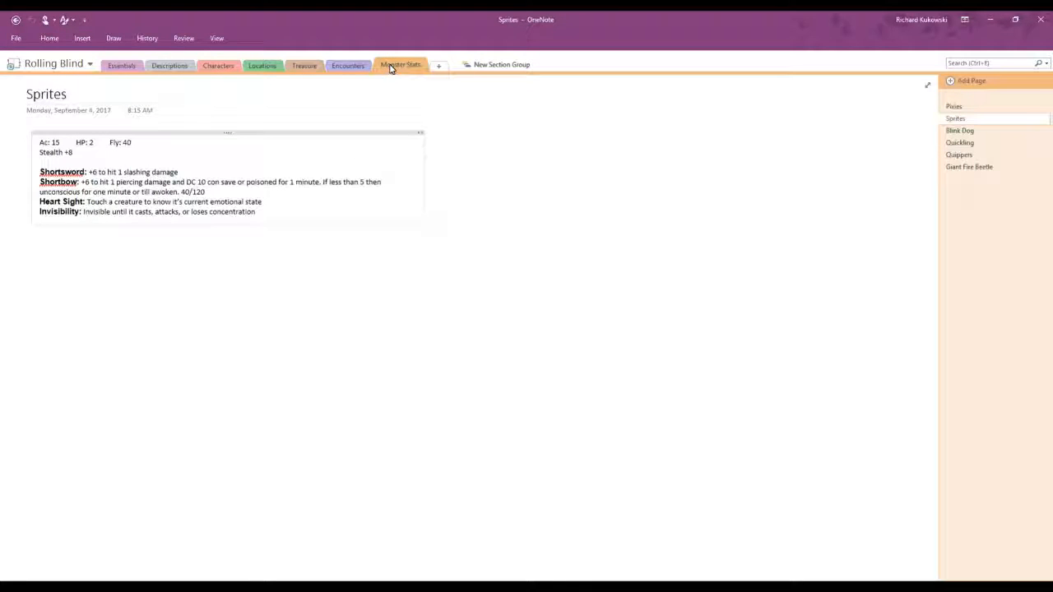
Step: Review the Captain Cora and Gustavo pages in the Treasure section, checking back briefly on the Random NPCS table
{"action": "left_click", "coordinate": [318, 69]}
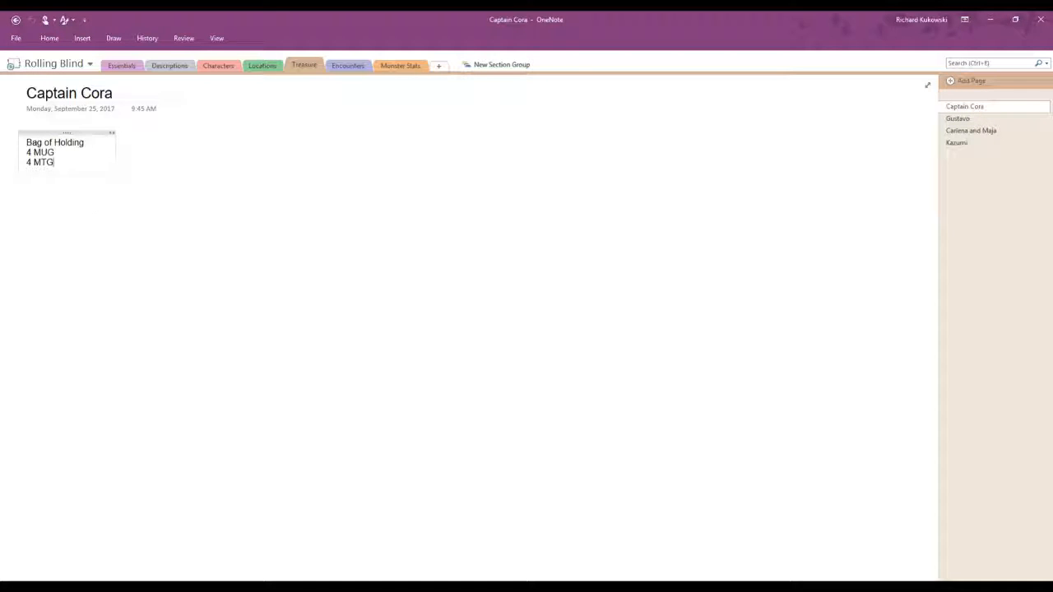
{"action": "left_click", "coordinate": [58, 154]}
{"action": "left_click", "coordinate": [35, 164]}
{"action": "left_click", "coordinate": [954, 120]}
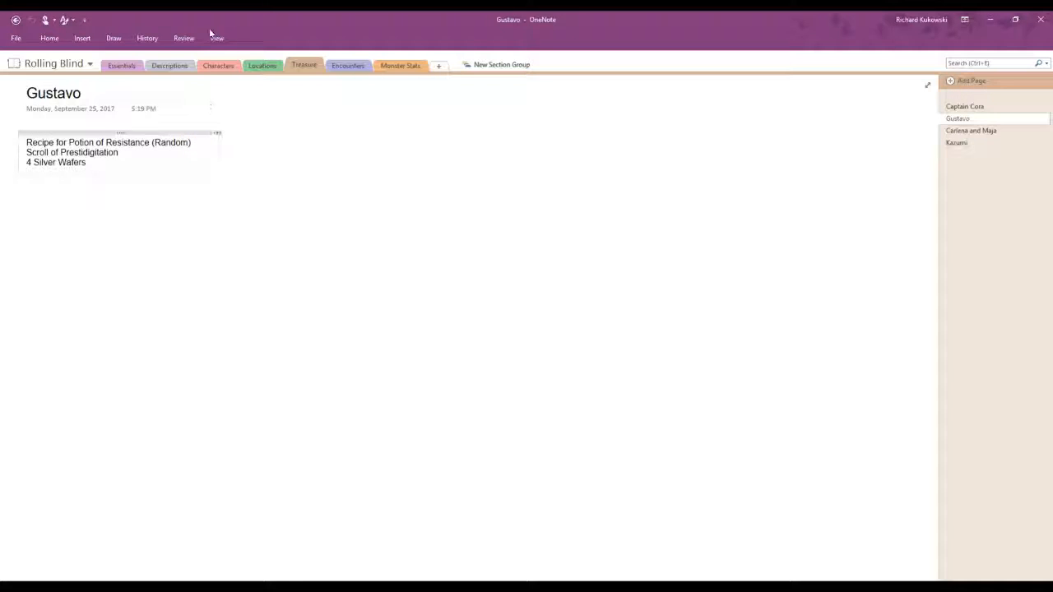
{"action": "left_click", "coordinate": [213, 66]}
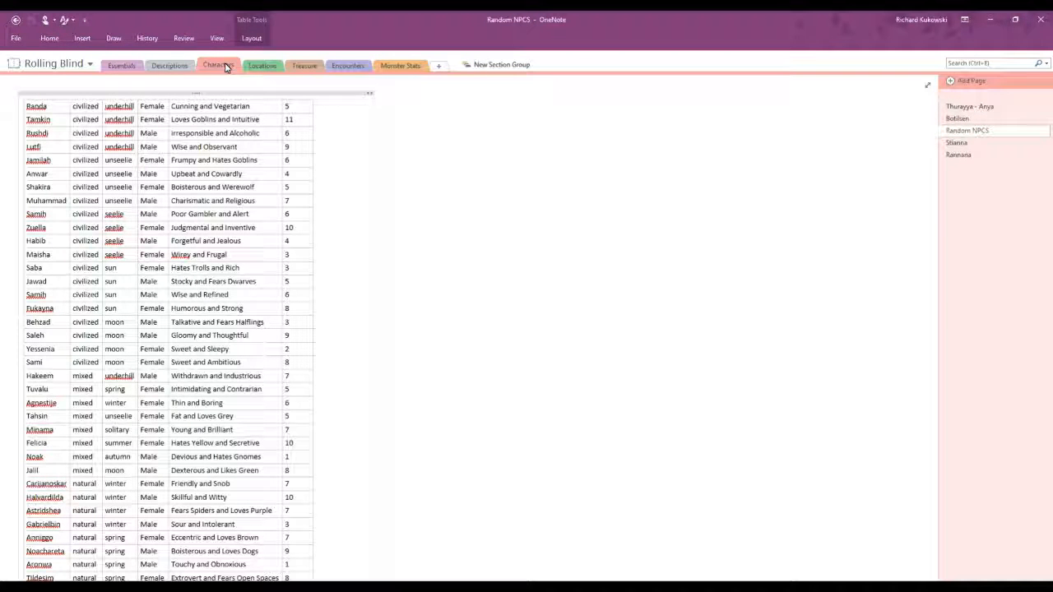
{"action": "left_click", "coordinate": [303, 70]}
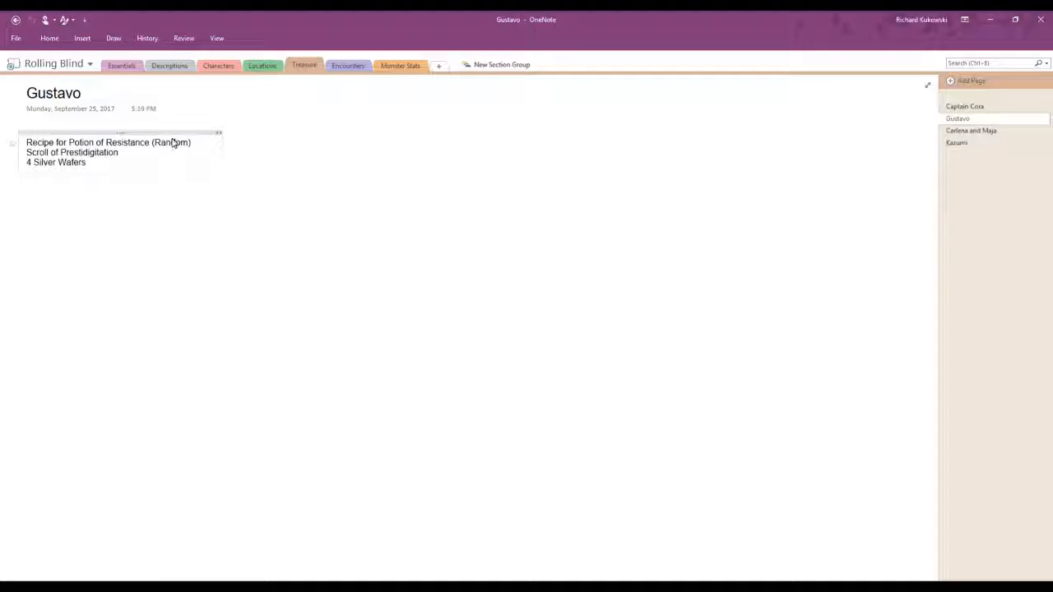
{"action": "left_click", "coordinate": [127, 165]}
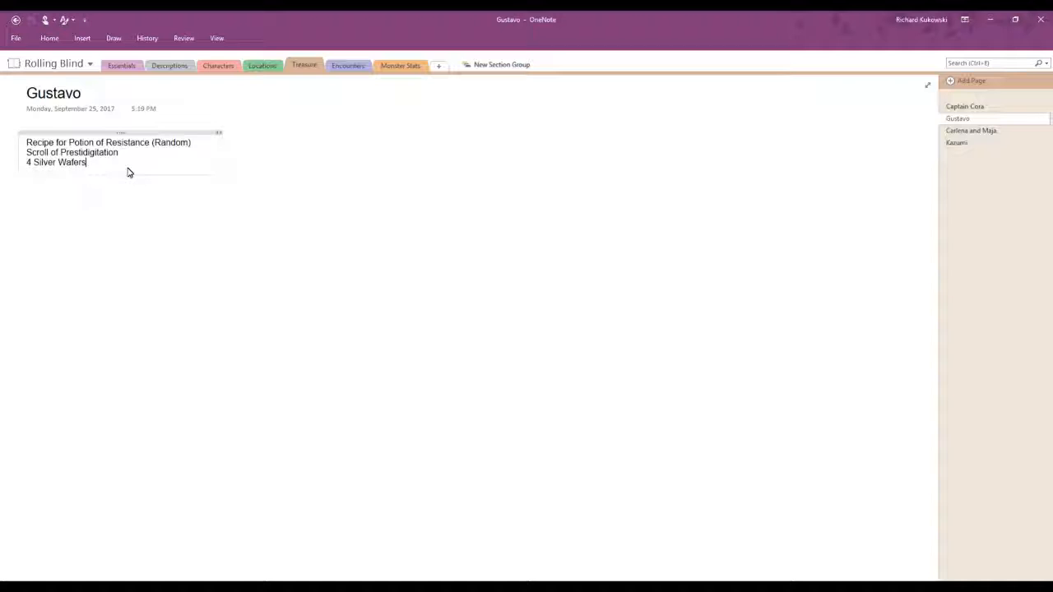
Step: Read each treasure entry on the Carlena and Maja page and the Kazumi page
{"action": "left_click", "coordinate": [969, 132]}
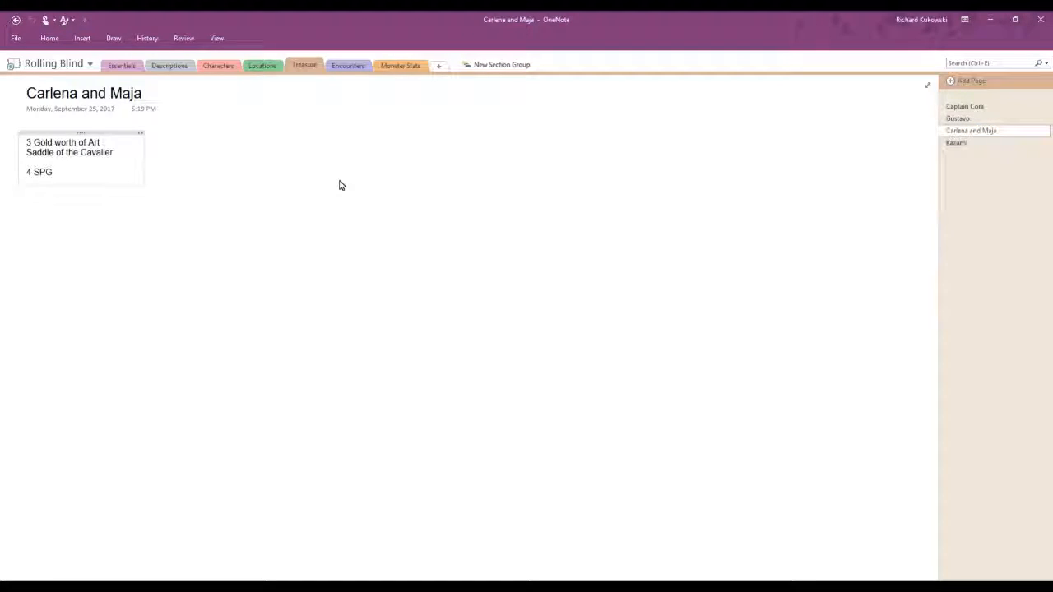
{"action": "left_click", "coordinate": [116, 153]}
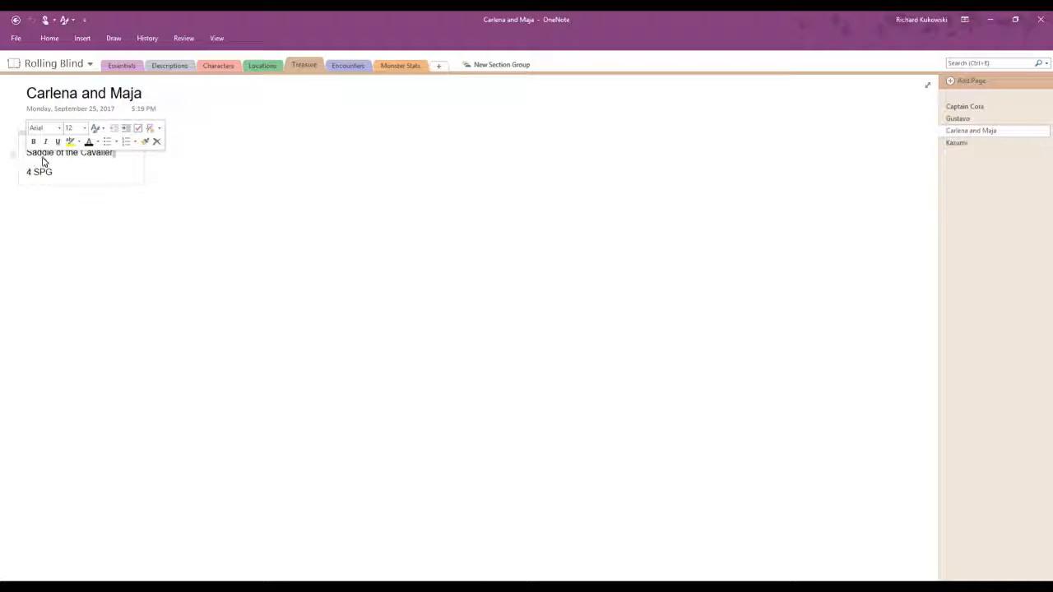
{"action": "left_click", "coordinate": [98, 178]}
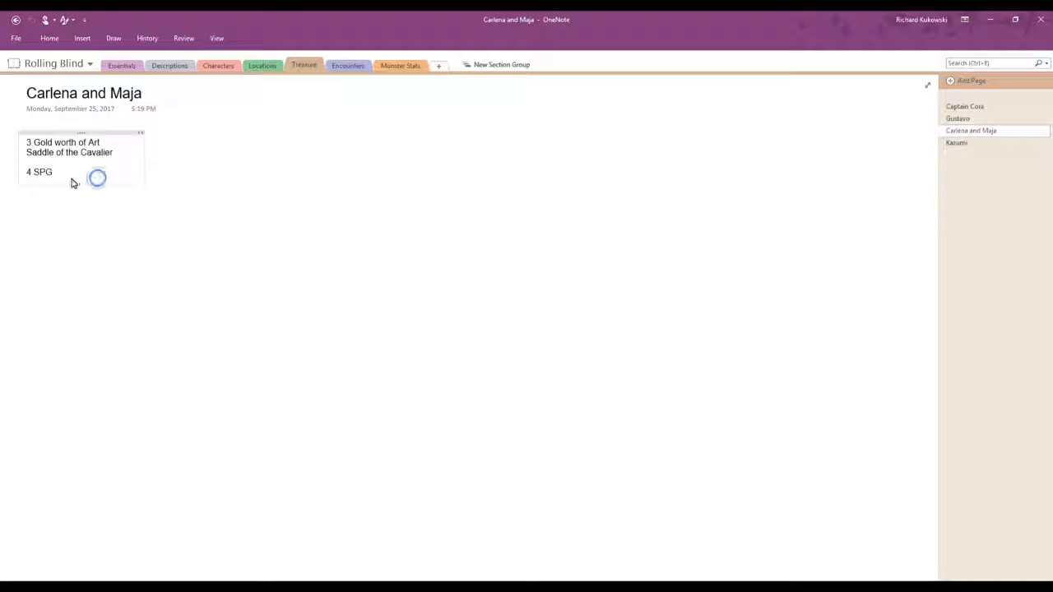
{"action": "double_click", "coordinate": [28, 172]}
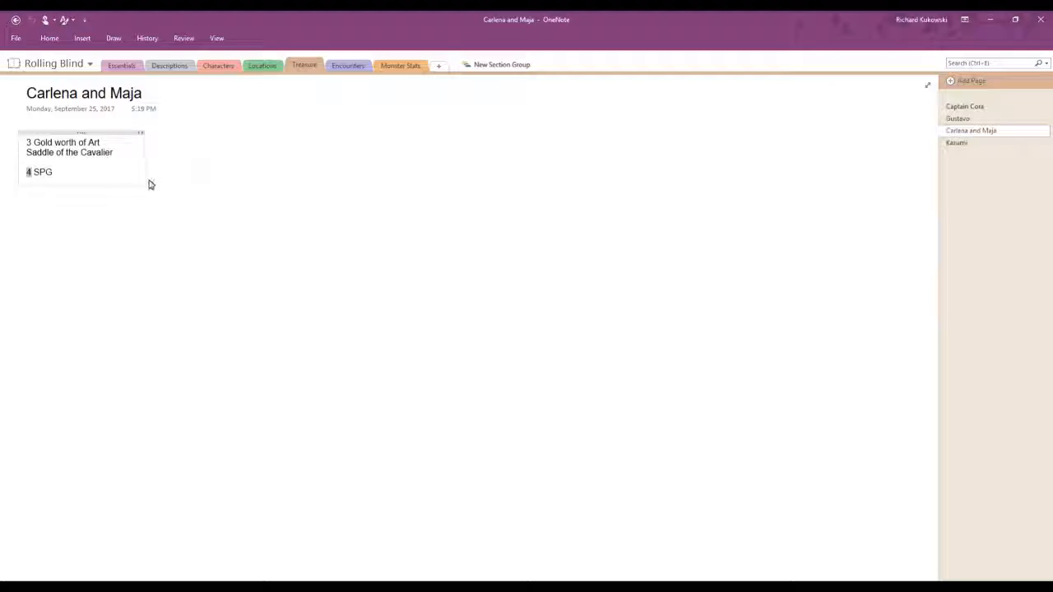
{"action": "left_click", "coordinate": [984, 146]}
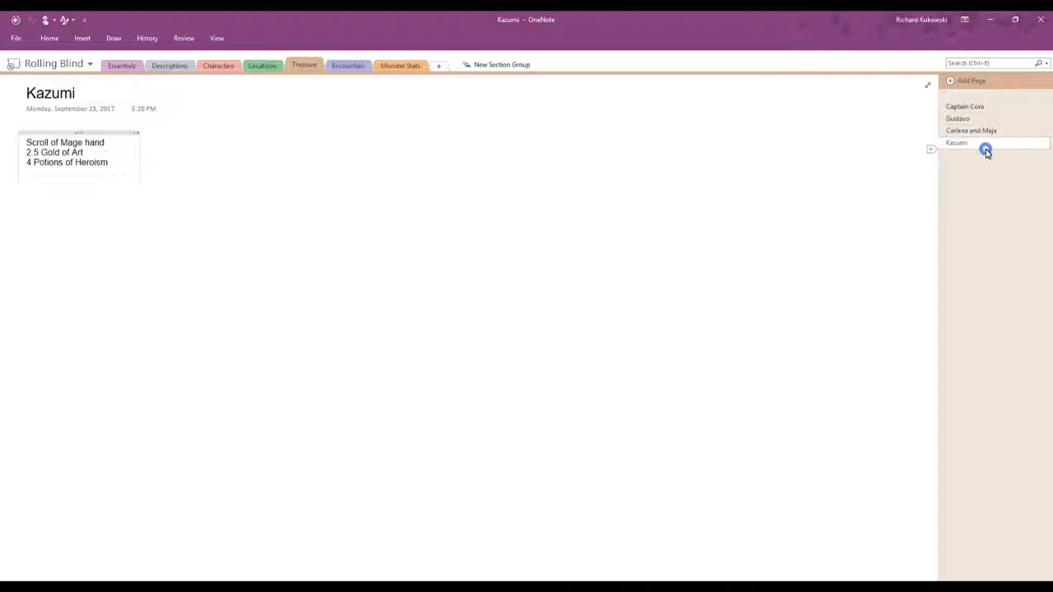
{"action": "left_click", "coordinate": [110, 145]}
{"action": "left_click", "coordinate": [87, 153]}
{"action": "left_click", "coordinate": [116, 163]}
Step: Add the line "Magical Spice pouch" below the potion recipe on the Gustavo treasure page
{"action": "left_click", "coordinate": [958, 120]}
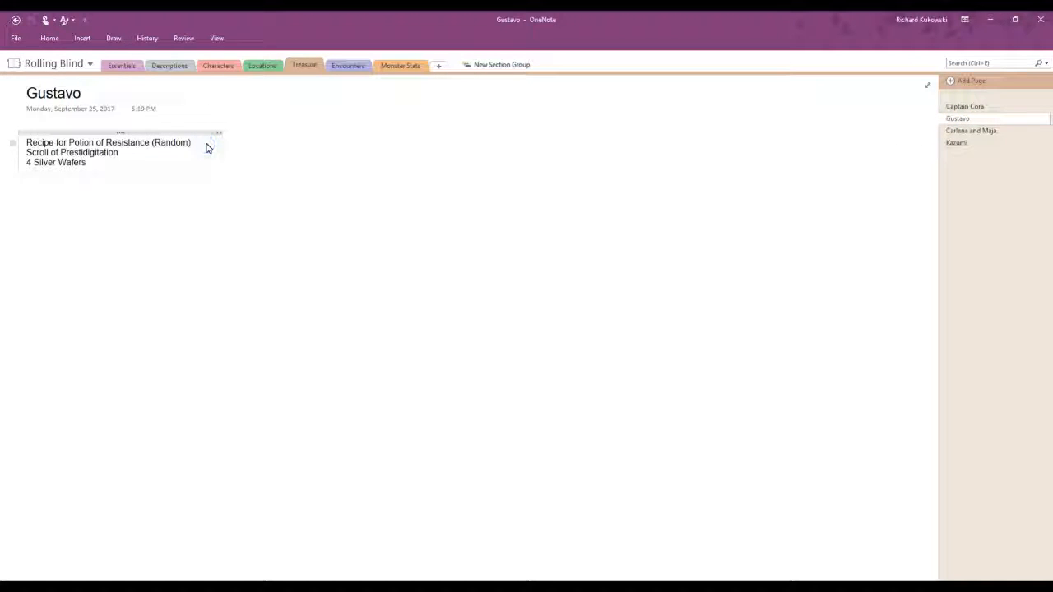
{"action": "key", "text": "Return"}
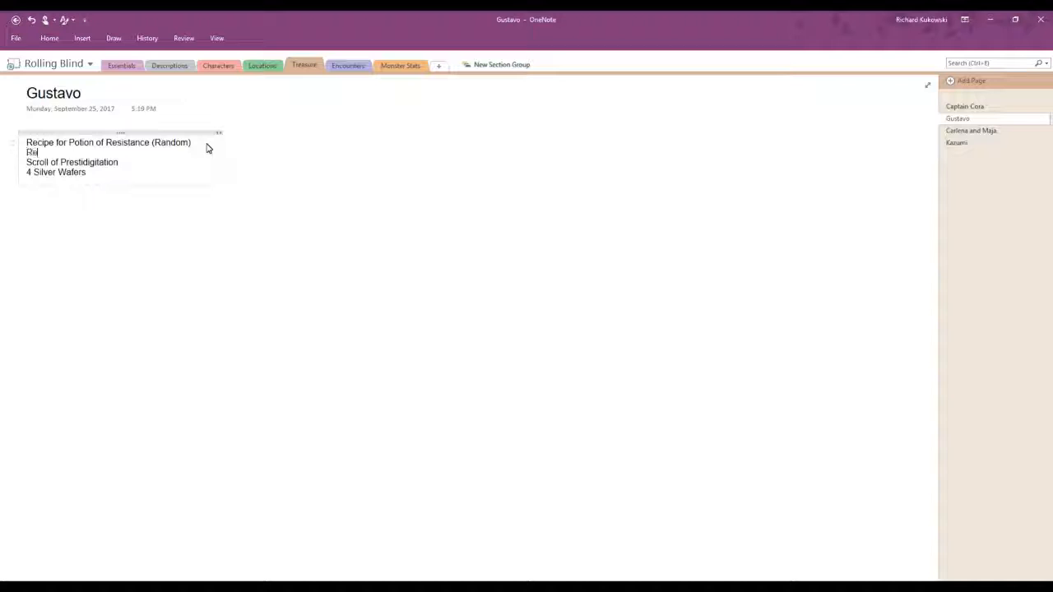
{"action": "type", "text": "Recipe"}
{"action": "type", "text": "agical Spice pouch"}
Step: Insert a new first line reading "Magical" above the Scroll of Mage hand on the Kazumi treasure page
{"action": "left_click", "coordinate": [954, 143]}
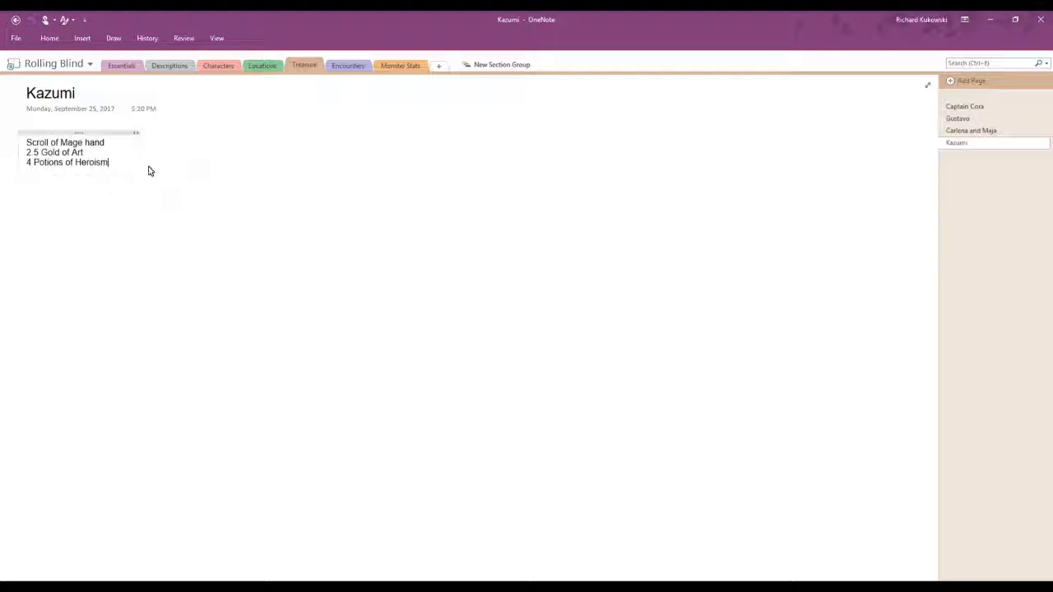
{"action": "left_click", "coordinate": [118, 148]}
{"action": "left_click", "coordinate": [24, 142]}
{"action": "key", "text": "Return"}
{"action": "key", "text": "Up"}
{"action": "type", "text": "M"}
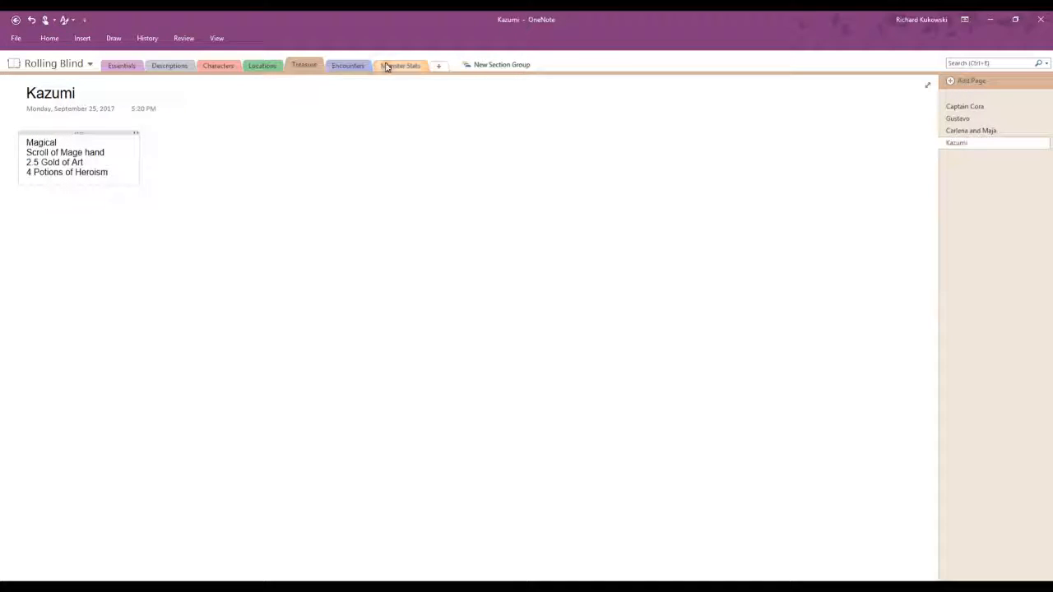
Step: Review the Cross Woods Sprite and In Between Meeting encounters, checking the Random NPCS table for the characters' names and traits
{"action": "left_click", "coordinate": [346, 65]}
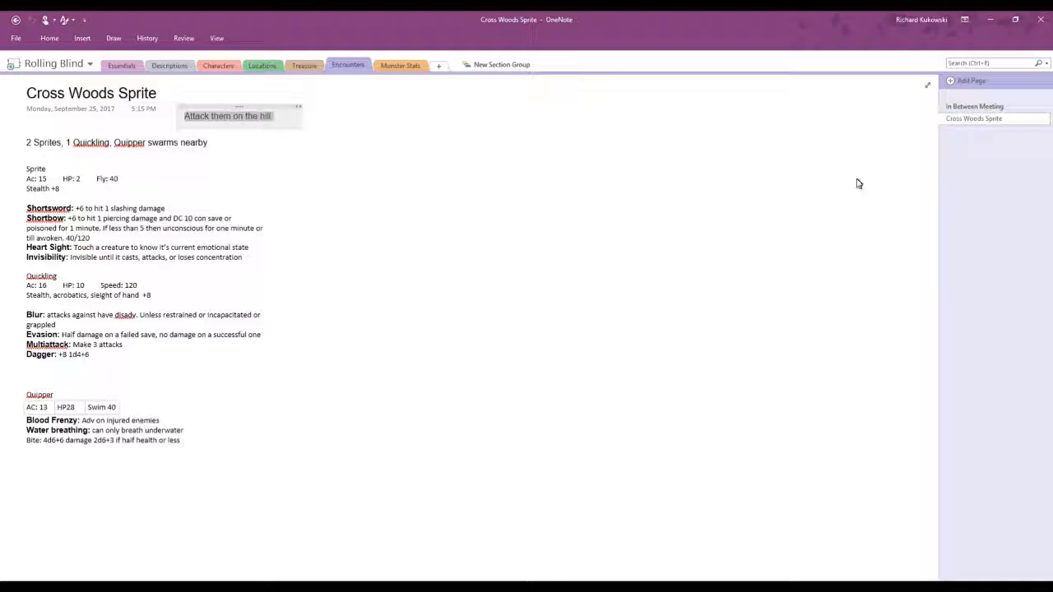
{"action": "left_click", "coordinate": [991, 110]}
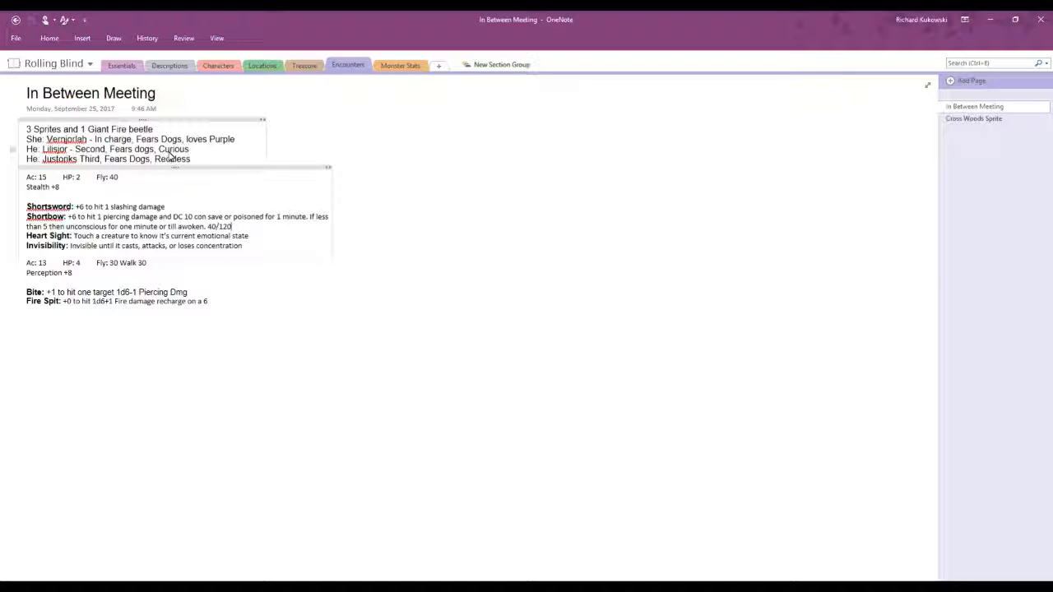
{"action": "left_click", "coordinate": [220, 68]}
{"action": "scroll", "coordinate": [299, 432], "scroll_direction": "down", "scroll_amount": 3}
{"action": "scroll", "coordinate": [369, 329], "scroll_direction": "up", "scroll_amount": 5}
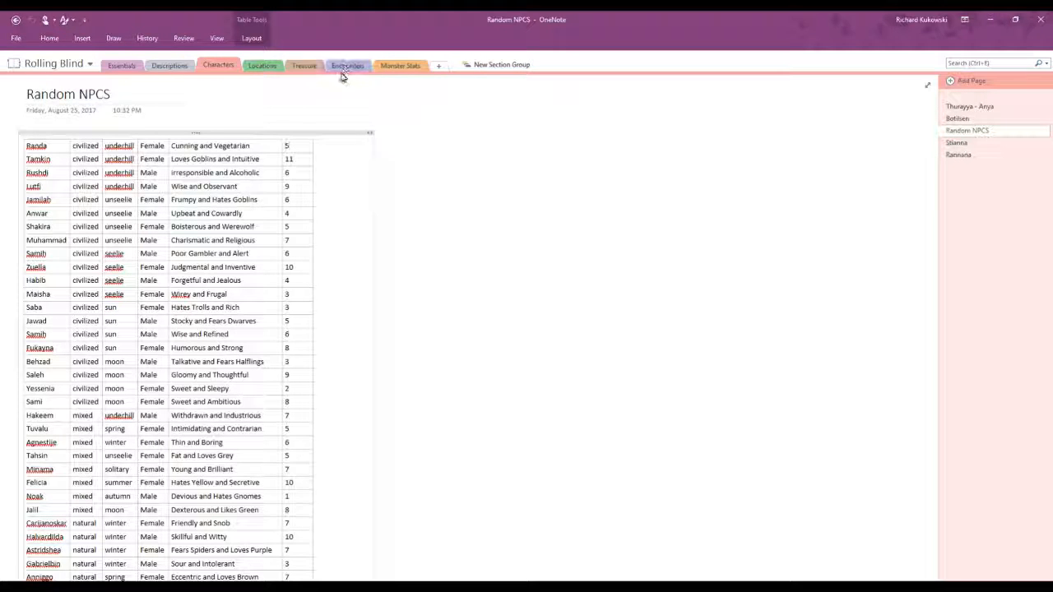
{"action": "scroll", "coordinate": [276, 350], "scroll_direction": "down", "scroll_amount": 3}
{"action": "scroll", "coordinate": [275, 349], "scroll_direction": "down", "scroll_amount": 1}
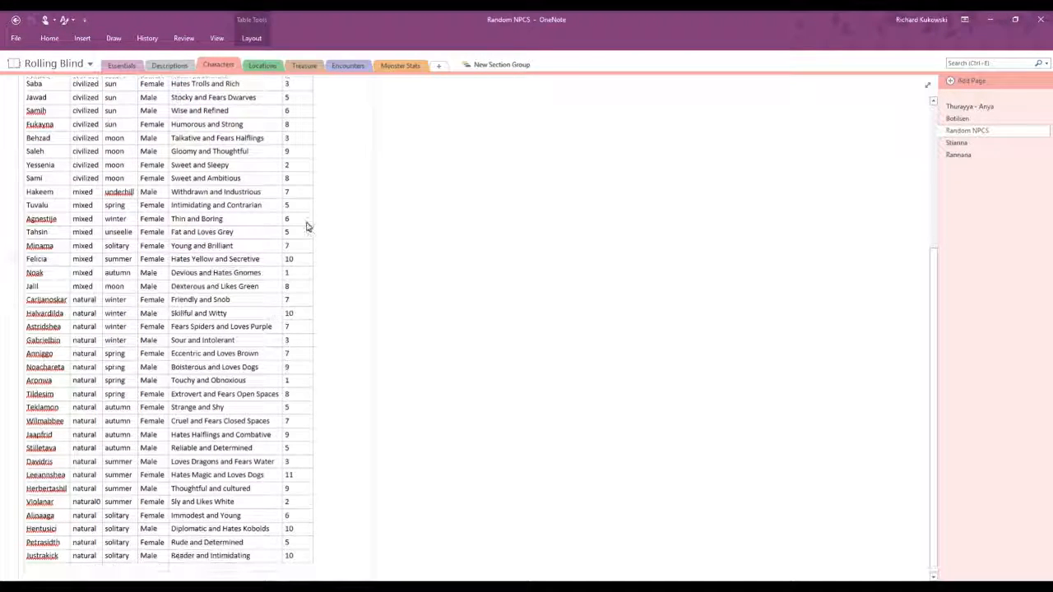
{"action": "left_click", "coordinate": [342, 70]}
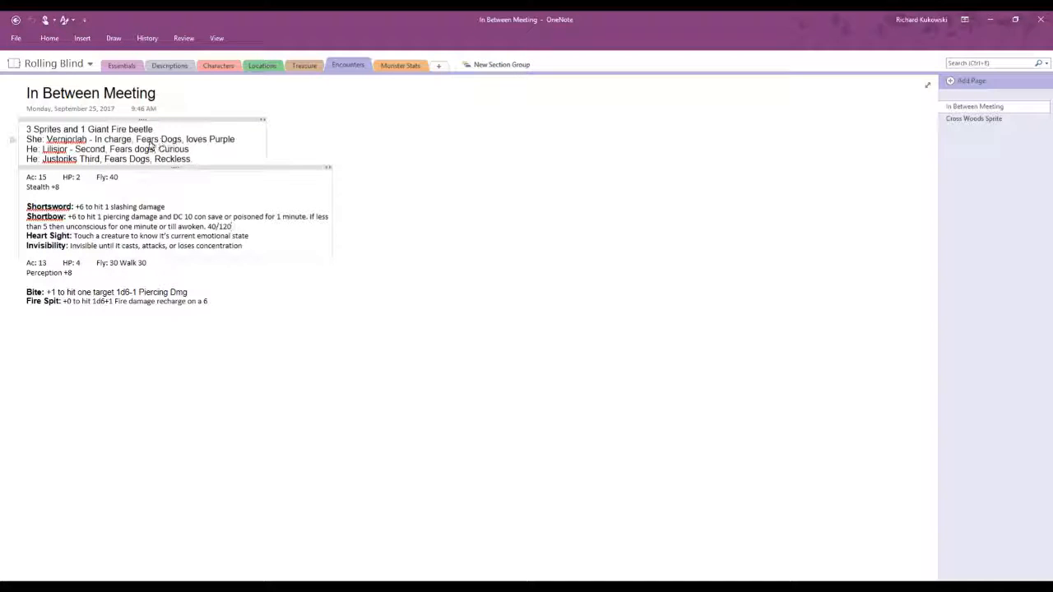
Step: Revisit the Carlena and Maja treasure page and return to the In Between Meeting encounter
{"action": "left_click", "coordinate": [302, 66]}
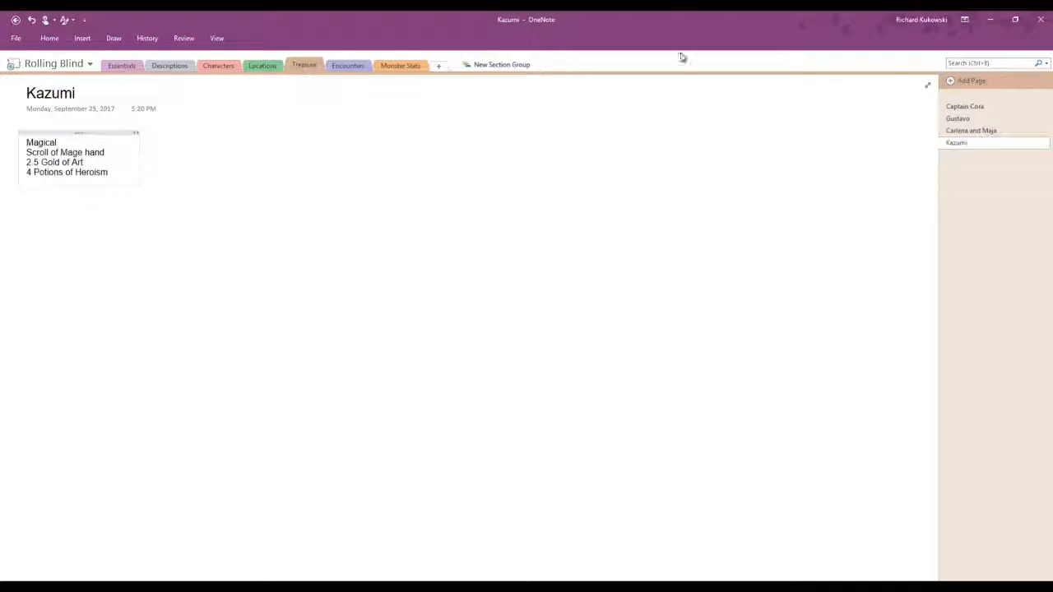
{"action": "left_click", "coordinate": [975, 132]}
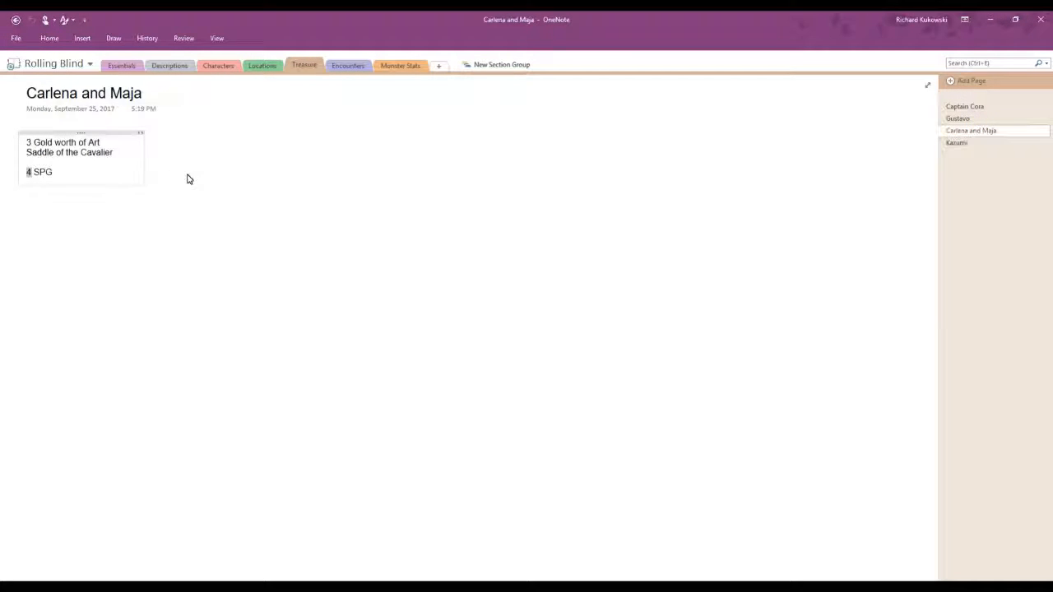
{"action": "left_click_drag", "start_coordinate": [143, 94], "coordinate": [109, 94]}
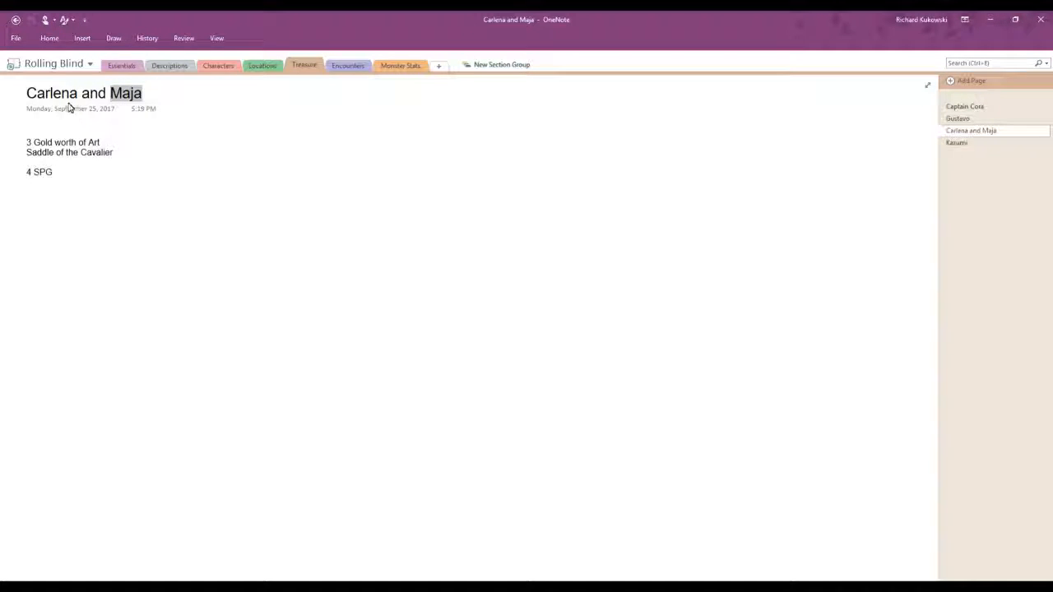
{"action": "left_click", "coordinate": [337, 68]}
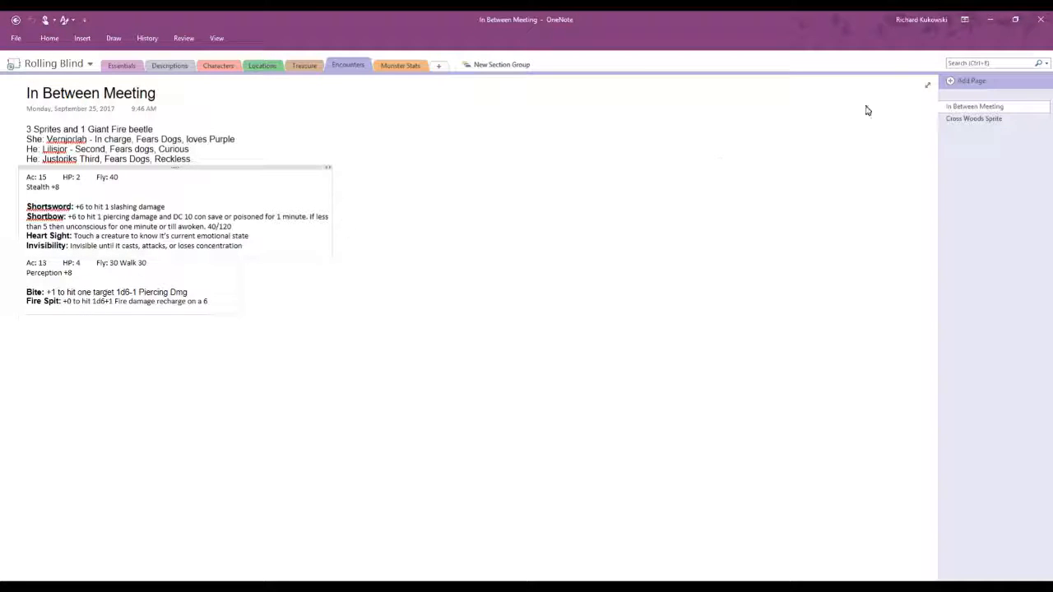
Step: Examine the Giant Fire Beetle, Quickling and Quippers stat blocks in the Monster Stats section
{"action": "left_click", "coordinate": [393, 67]}
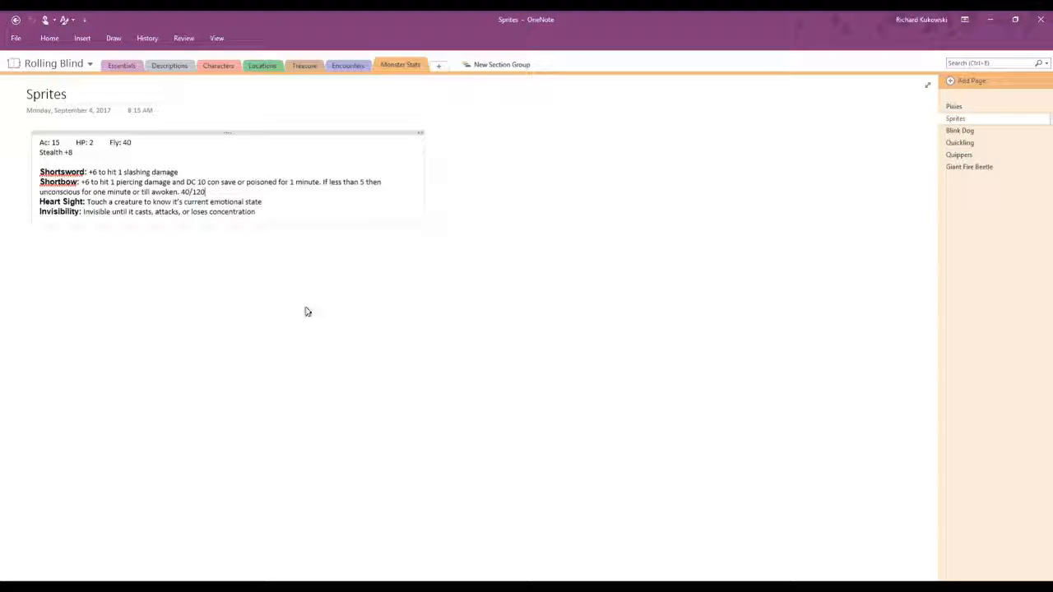
{"action": "left_click", "coordinate": [979, 168]}
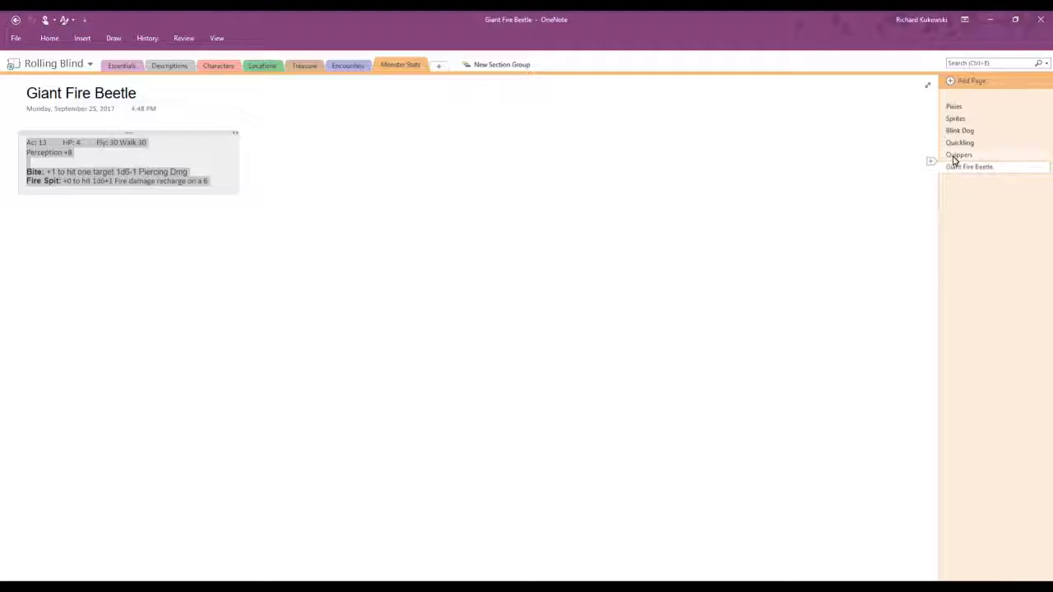
{"action": "left_click", "coordinate": [957, 143]}
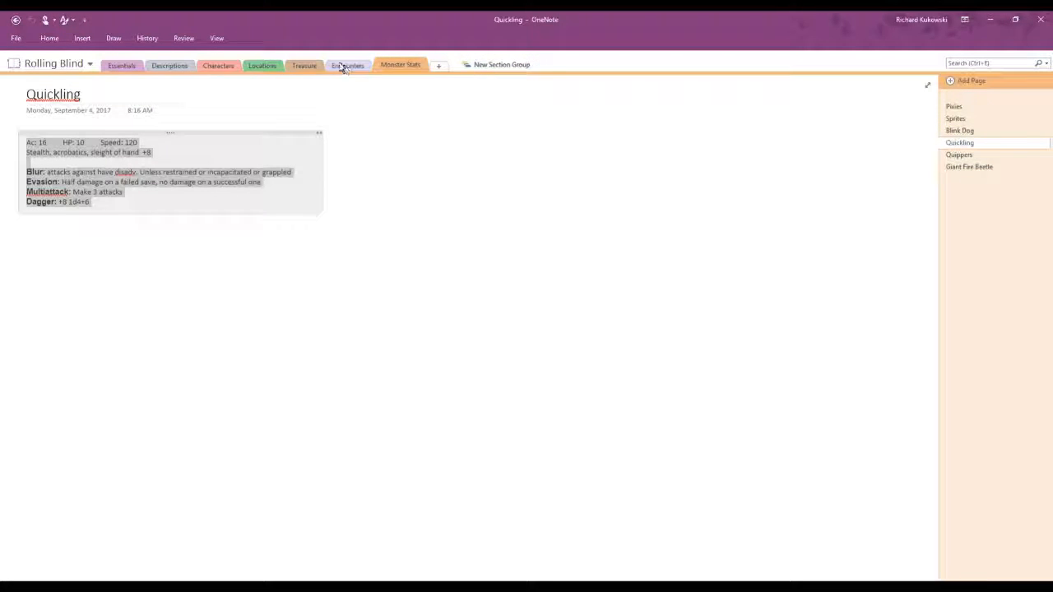
{"action": "left_click", "coordinate": [956, 167]}
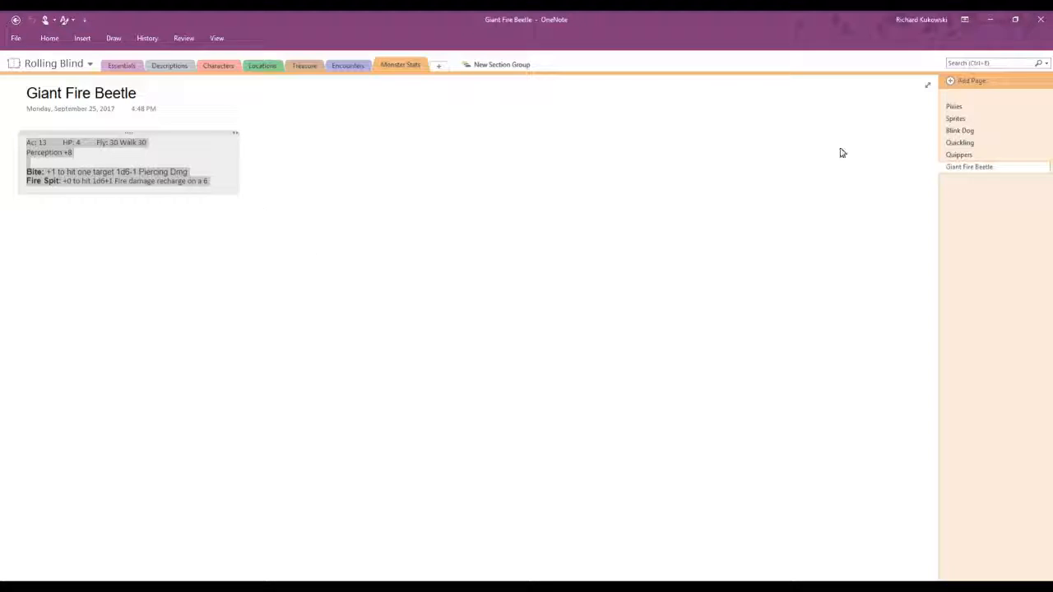
{"action": "left_click", "coordinate": [987, 156]}
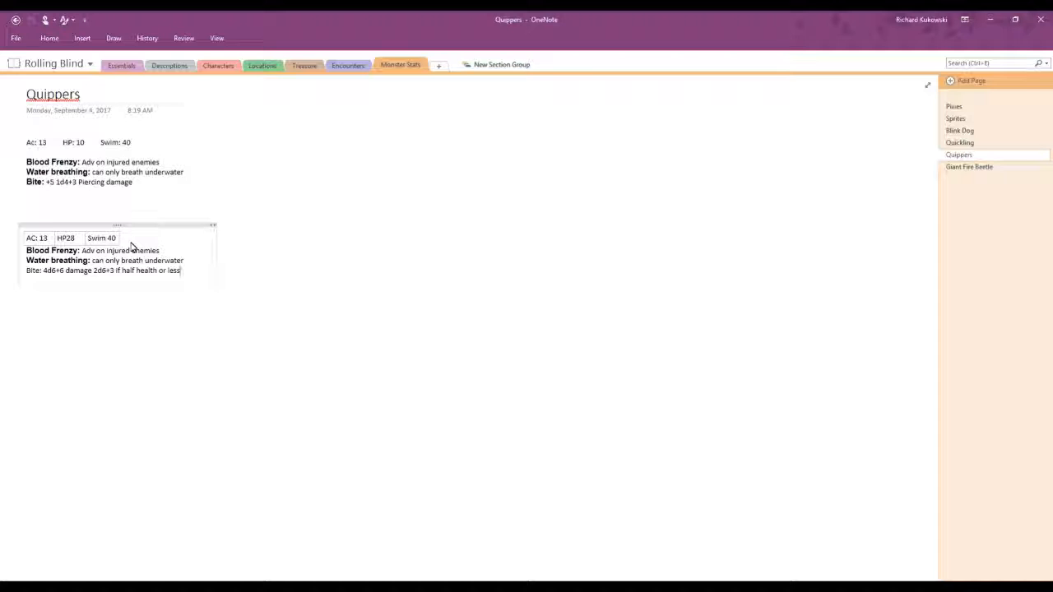
{"action": "left_click", "coordinate": [130, 179]}
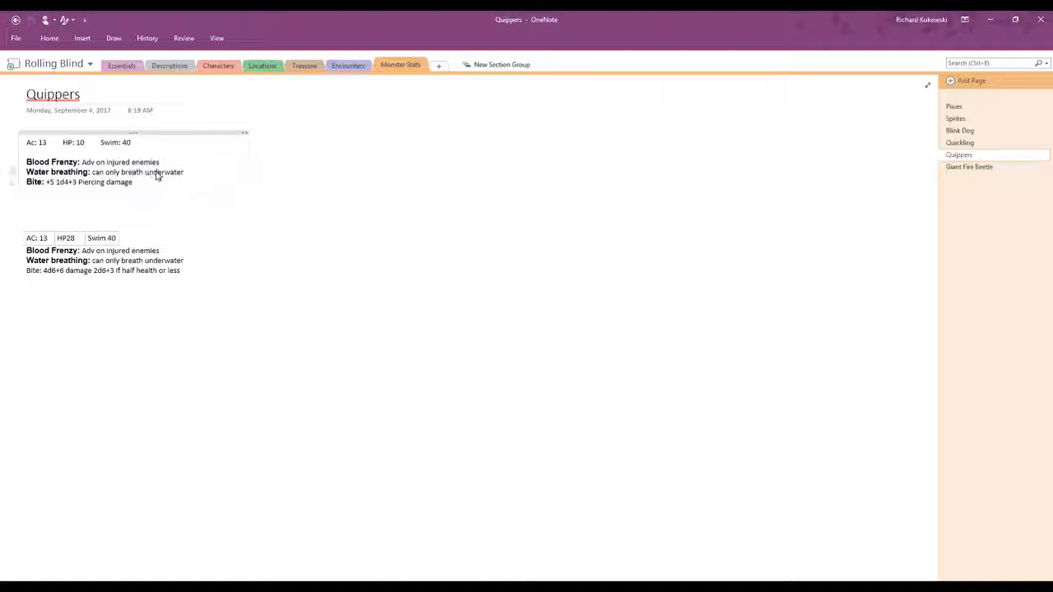
Step: Look through the remaining Monster Stats pages from Quickling up through Blink Dog and Sprites to Pixies
{"action": "left_click", "coordinate": [961, 143]}
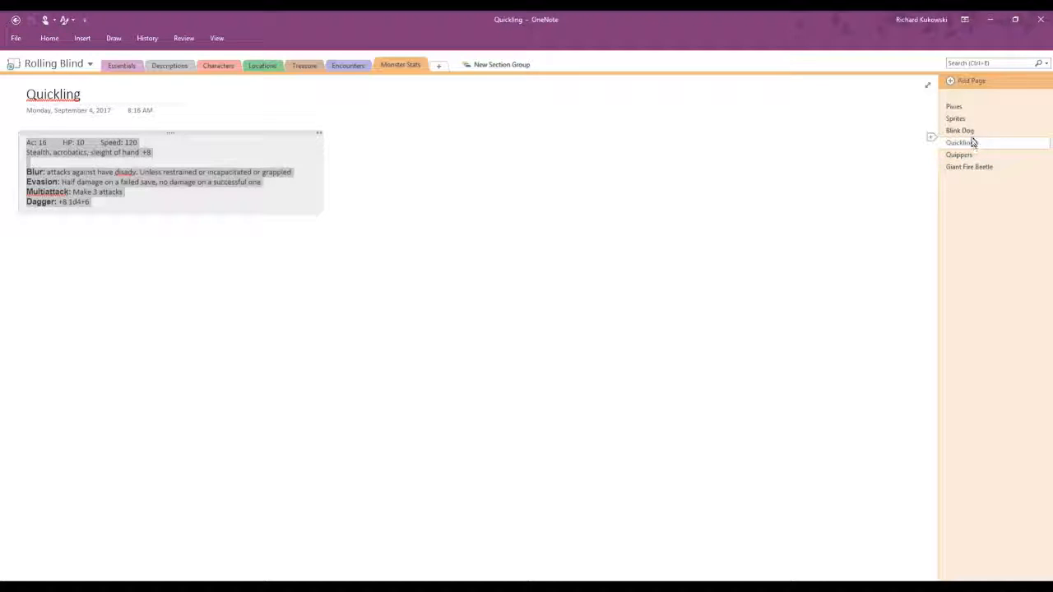
{"action": "left_click", "coordinate": [971, 132]}
{"action": "left_click", "coordinate": [964, 121]}
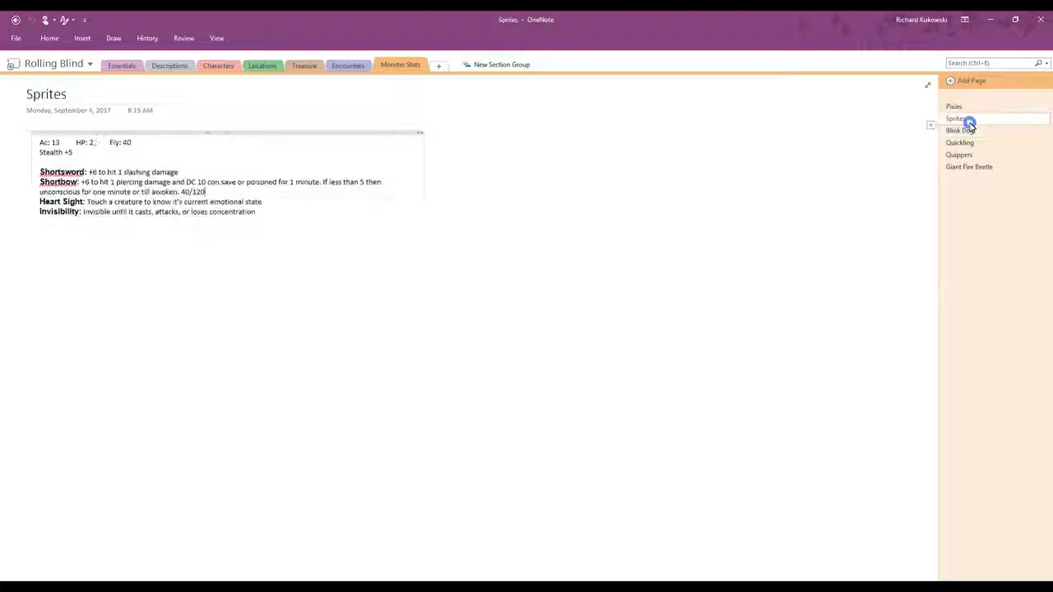
{"action": "left_click", "coordinate": [967, 131]}
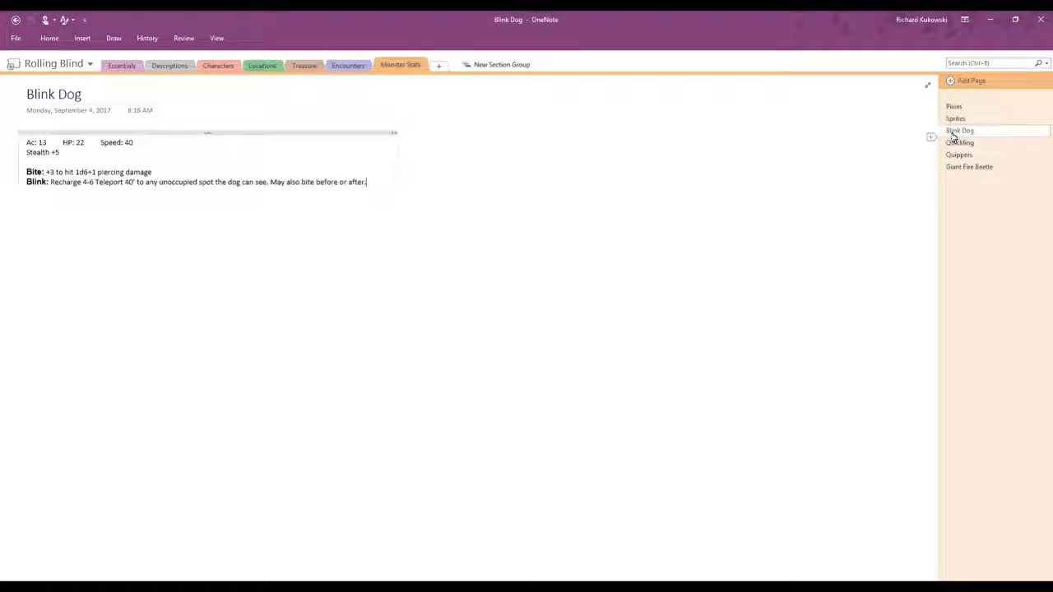
{"action": "left_click", "coordinate": [954, 108]}
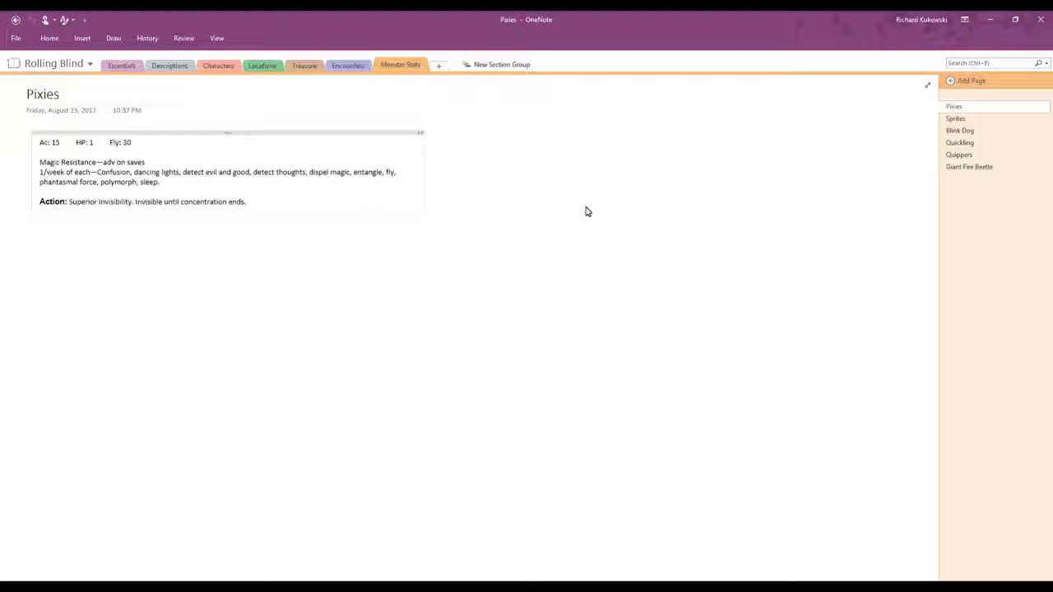
Step: Check the Coastal Adventures notebook's Planning page and return to the Rolling Blind concept page in that notebook's Essentials section
{"action": "left_click", "coordinate": [14, 39]}
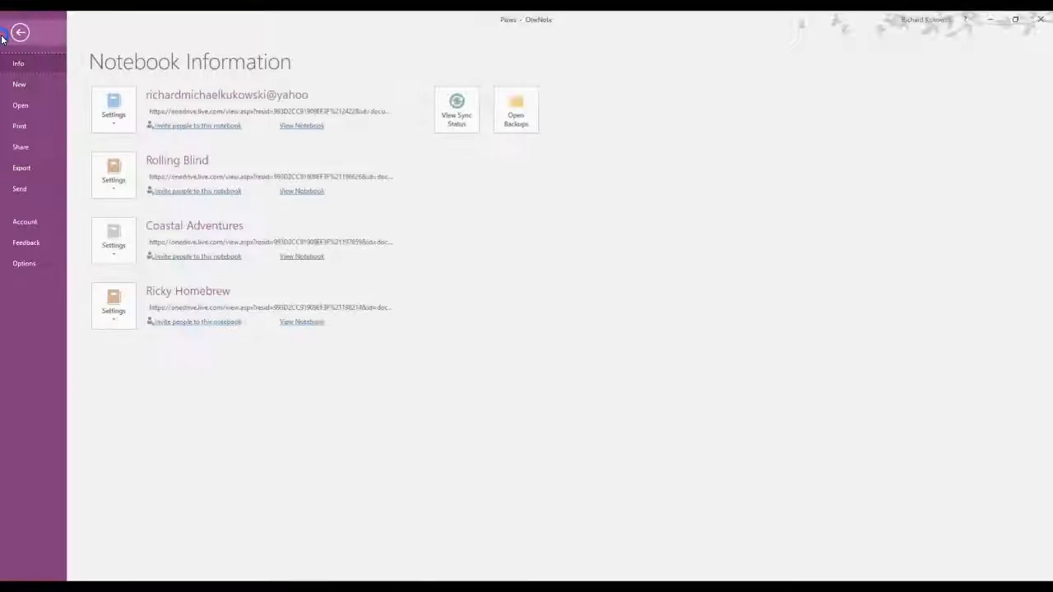
{"action": "left_click", "coordinate": [304, 258]}
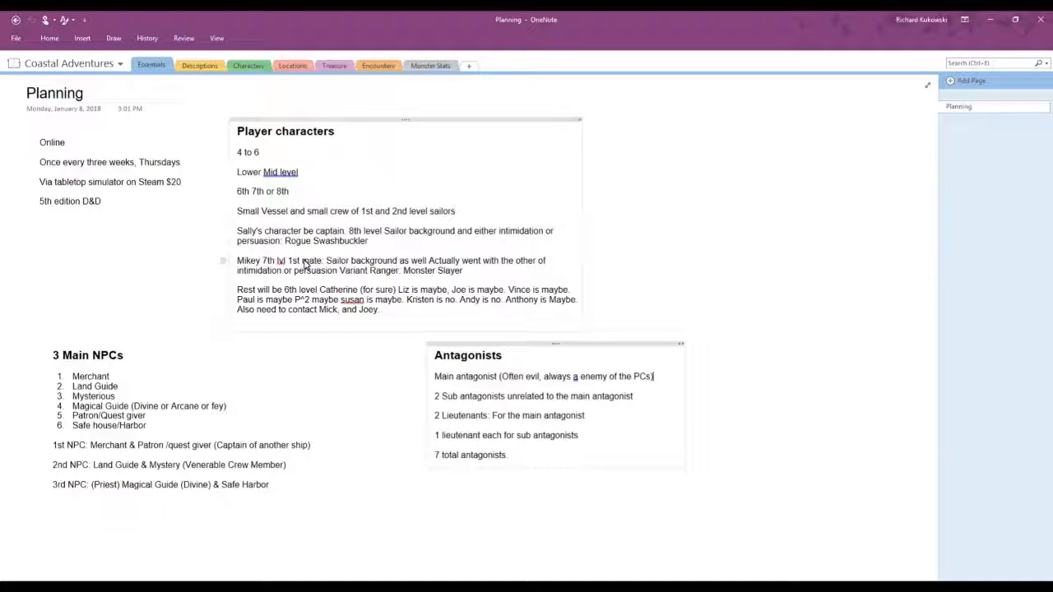
{"action": "left_click", "coordinate": [17, 40]}
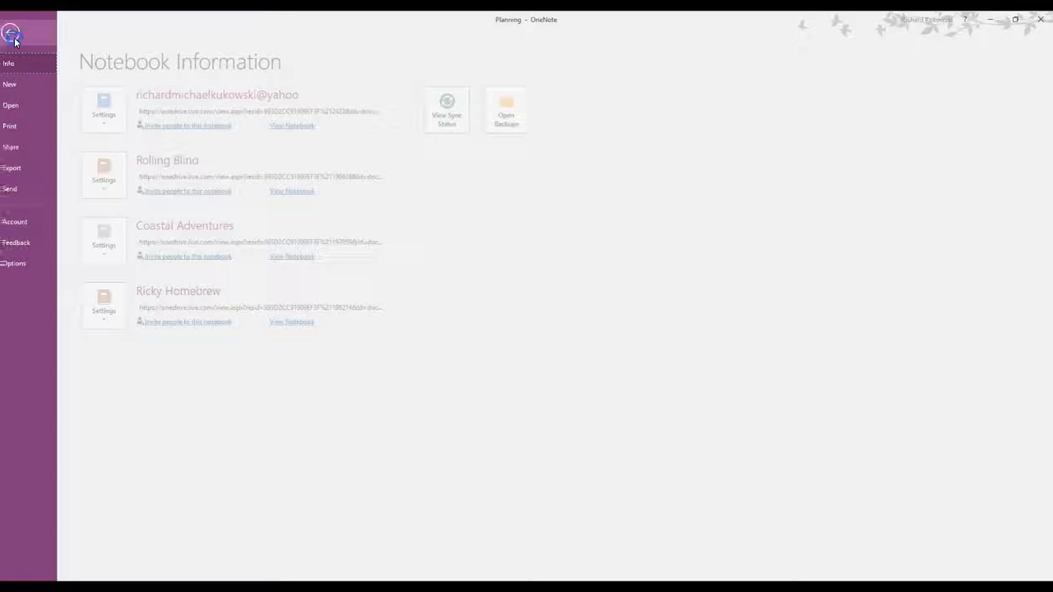
{"action": "left_click", "coordinate": [294, 197]}
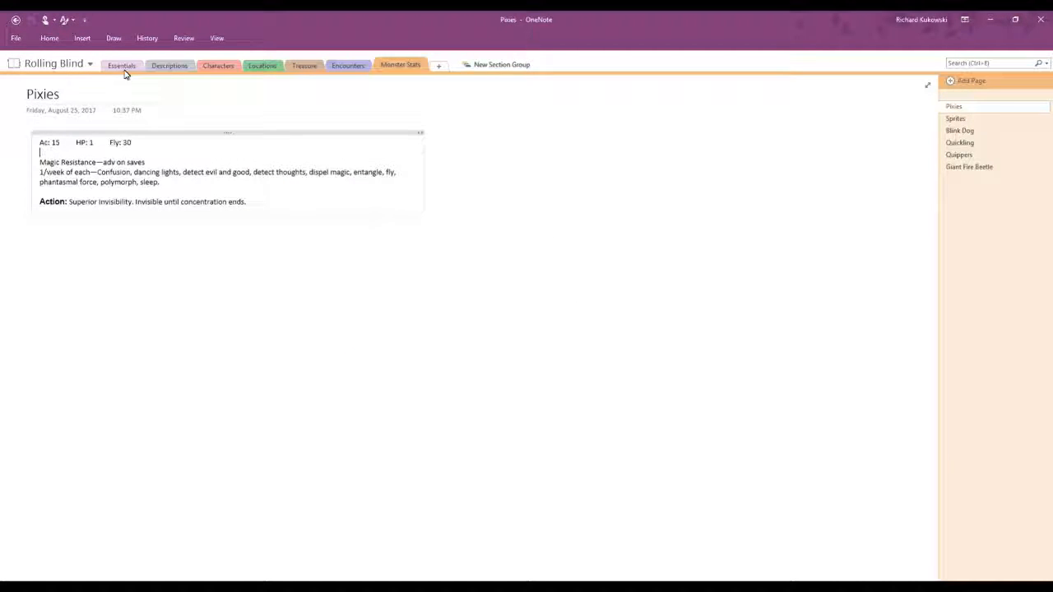
{"action": "left_click", "coordinate": [122, 65]}
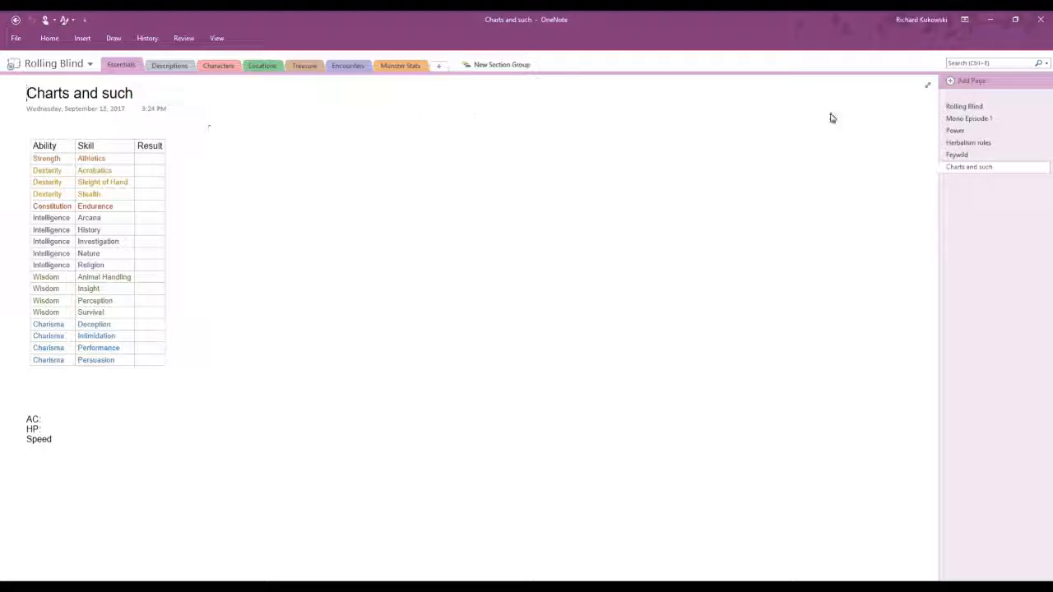
{"action": "left_click", "coordinate": [955, 107]}
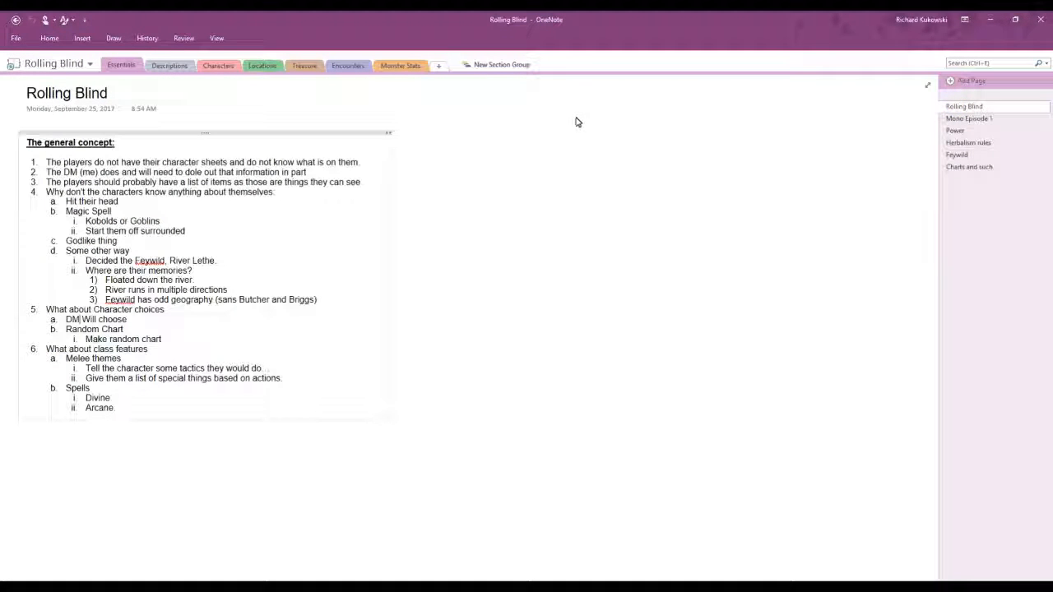
Step: Add a note reading "Once every three weeks, Tuesday." in the empty area beside the general concept list
{"action": "left_click", "coordinate": [492, 144]}
{"action": "type", "text": "once every t"}
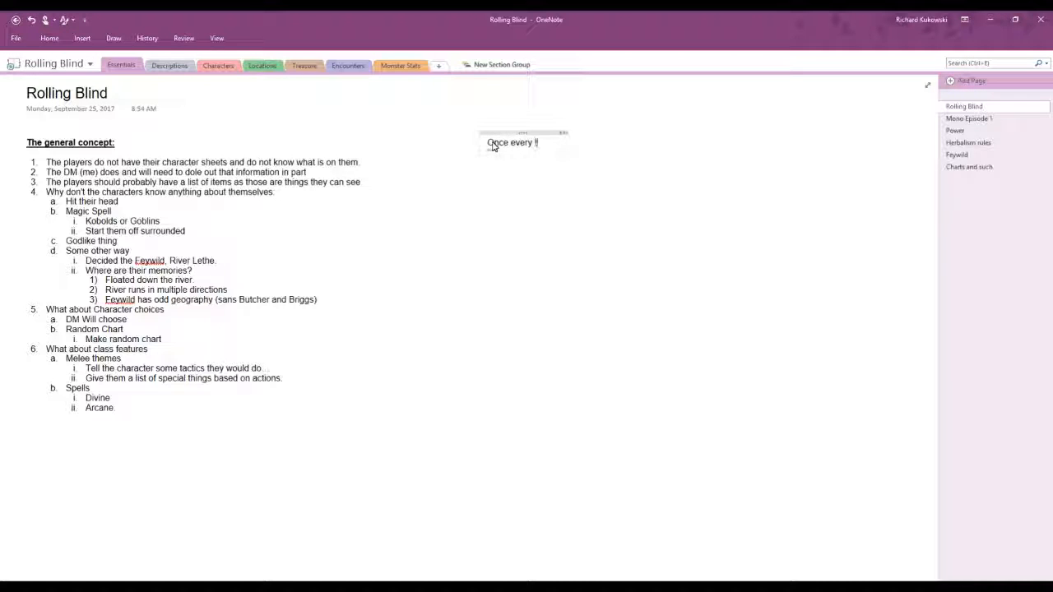
{"action": "type", "text": "hree weeks,"}
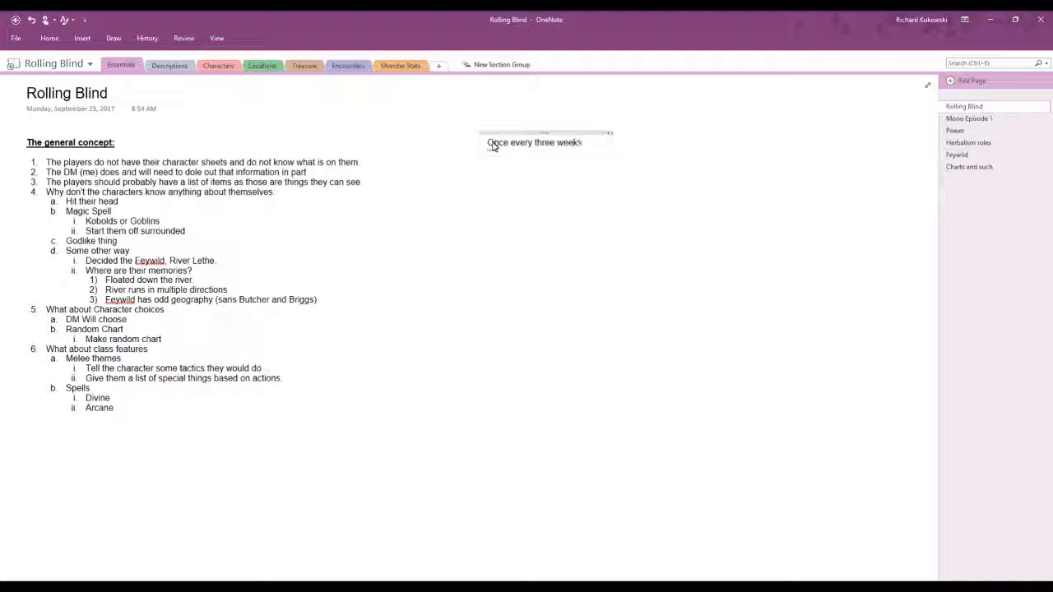
{"action": "type", "text": " Tuesday."}
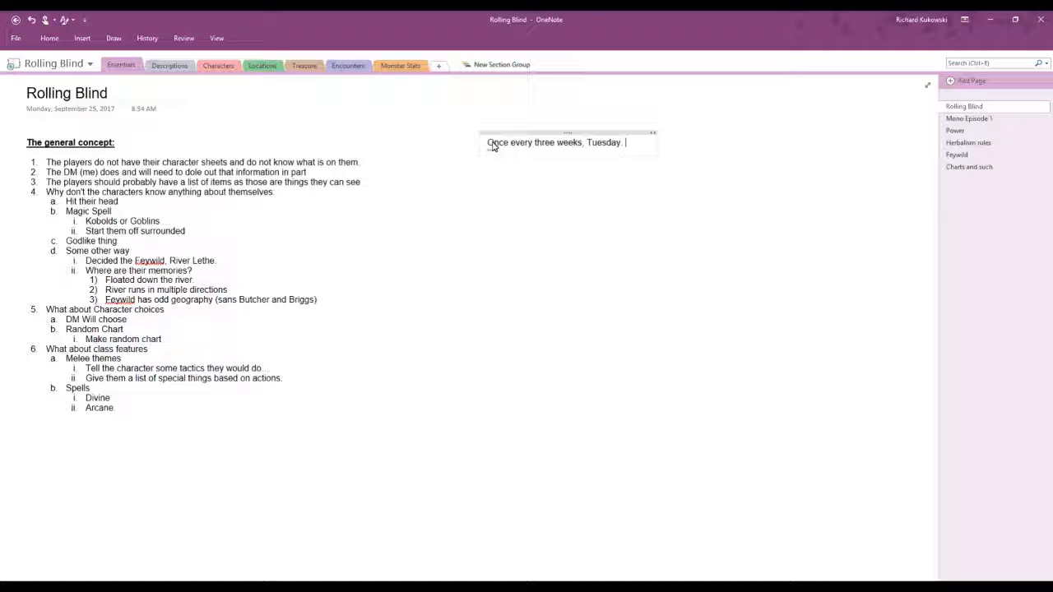
{"action": "type", "text": "."}
{"action": "left_click", "coordinate": [14, 38]}
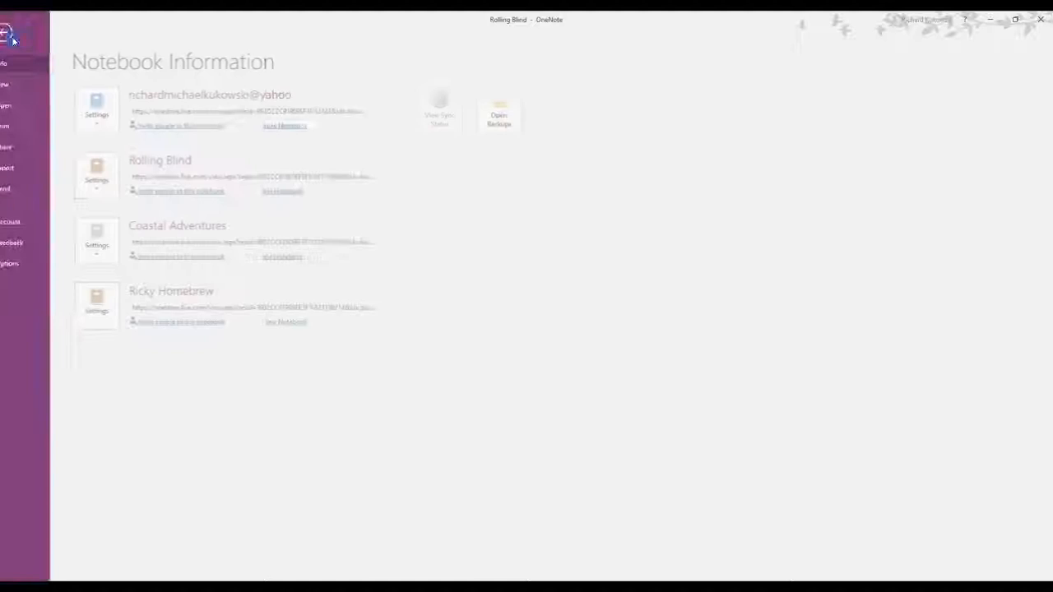
{"action": "left_click", "coordinate": [22, 31]}
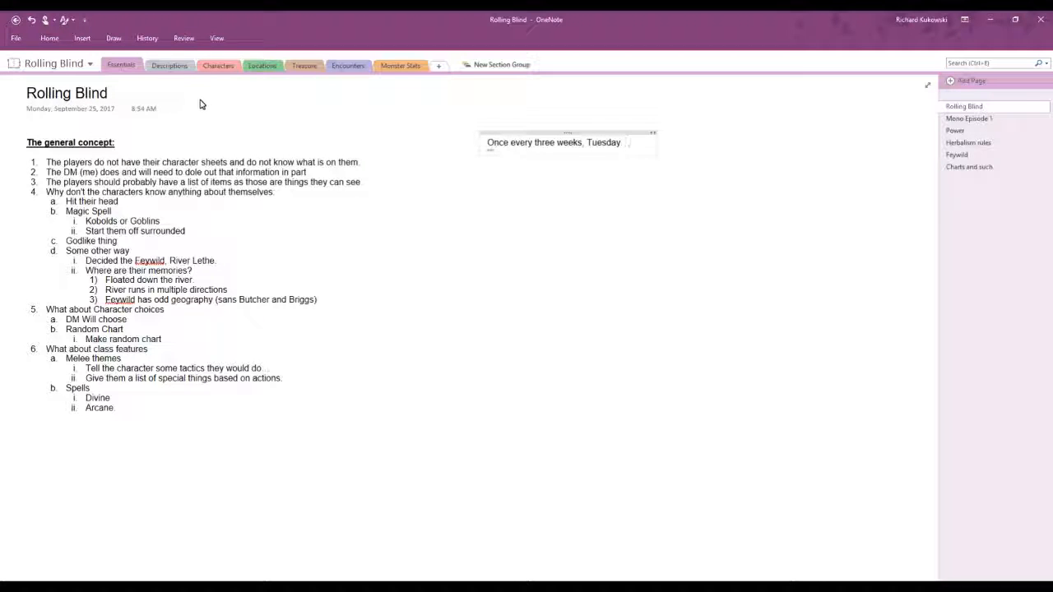
{"action": "type", "text": "."}
{"action": "type", "text": "."}
{"action": "key", "text": "BackSpace"}
{"action": "key", "text": "BackSpace"}
{"action": "key", "text": "BackSpace"}
{"action": "key", "text": "BackSpace"}
{"action": "type", "text": "."}
{"action": "key", "text": "BackSpace"}
{"action": "key", "text": "BackSpace"}
{"action": "key", "text": "BackSpace"}
{"action": "type", "text": "."}
{"action": "key", "text": "BackSpace"}
{"action": "key", "text": "BackSpace"}
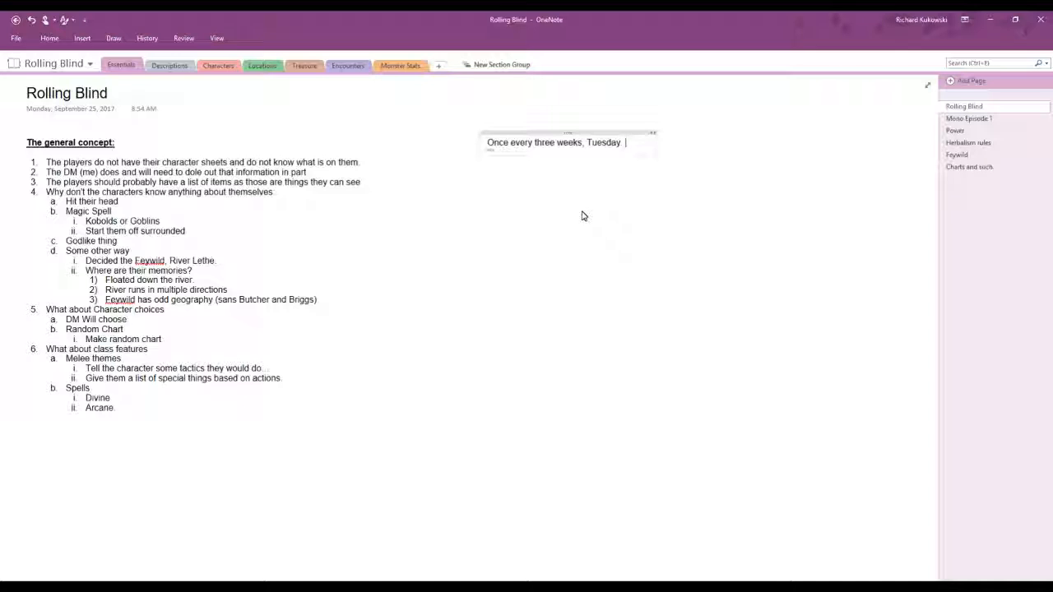